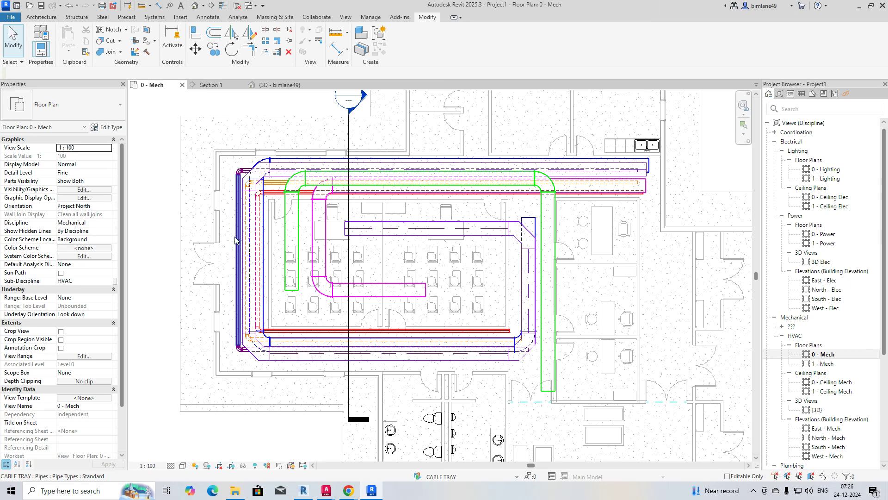
Step: Open the Section 1 view from the section line crossing the ducts in the 0 - Mech floor plan
scroll(395, 198, up, 2)
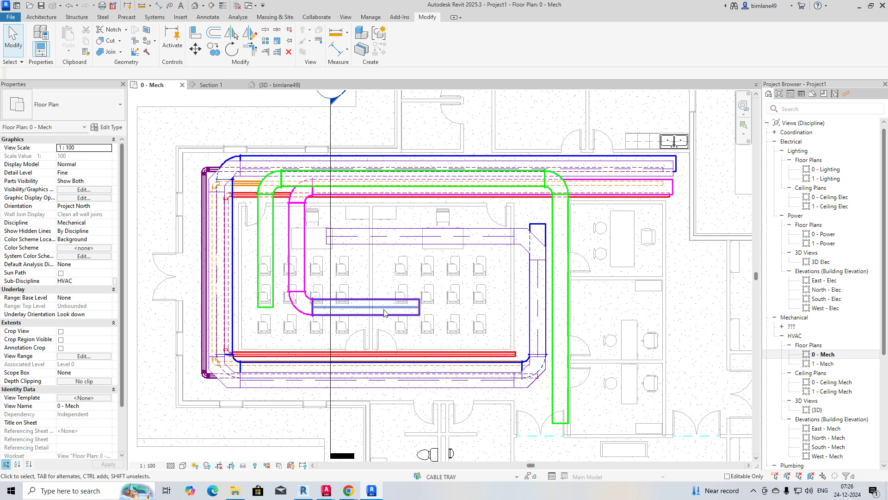
click(330, 214)
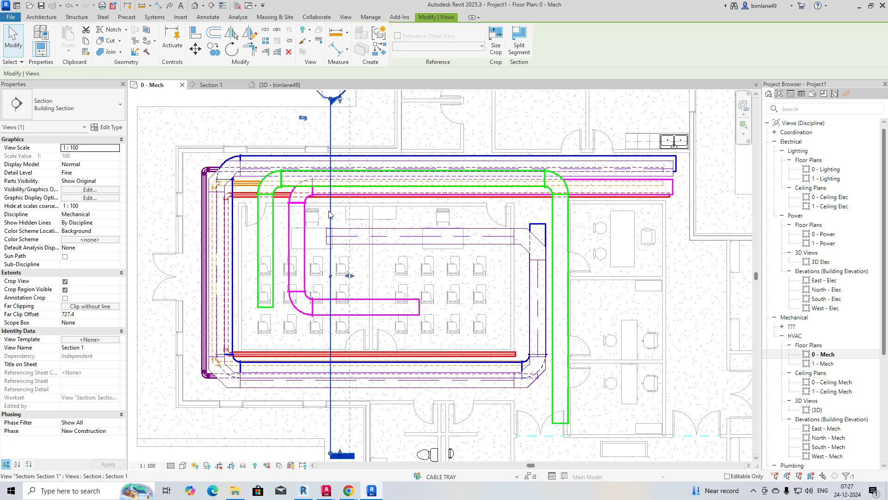
right_click(329, 213)
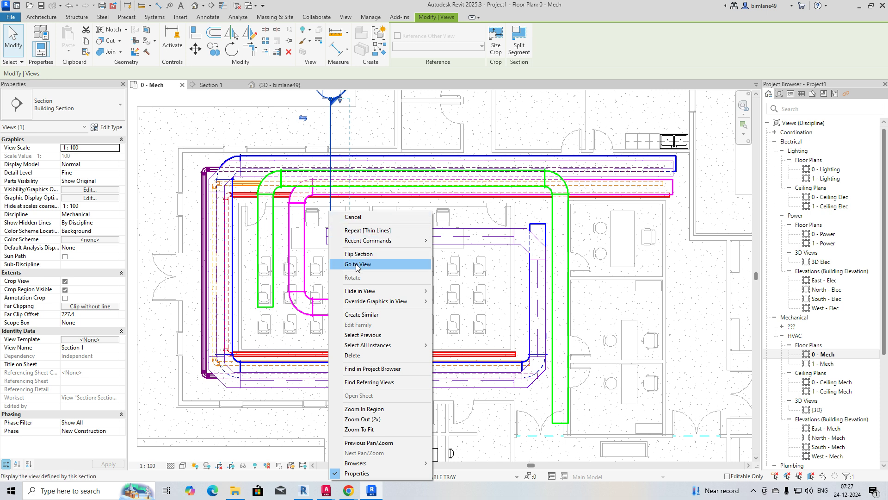
click(330, 206)
right_click(329, 206)
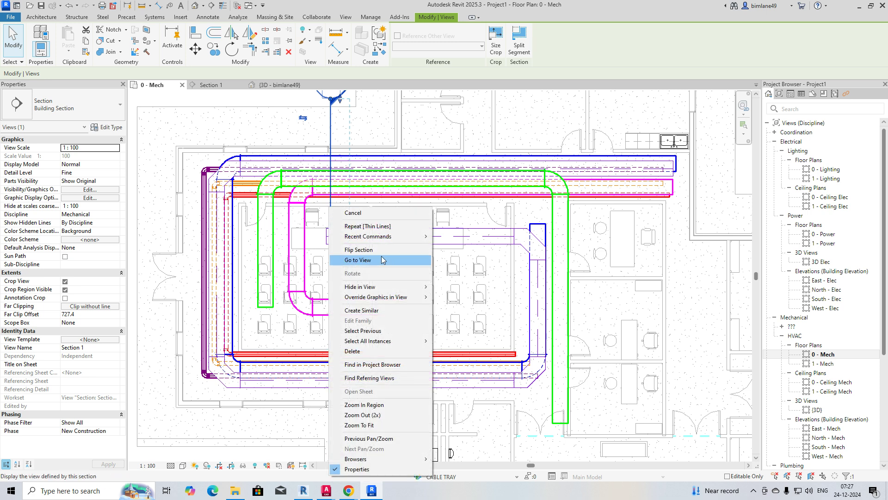
click(369, 260)
Step: Isolate the ducts, pipes and cable tray in the left corridor ceiling of the section with a 3D selection box
scroll(328, 230, up, 4)
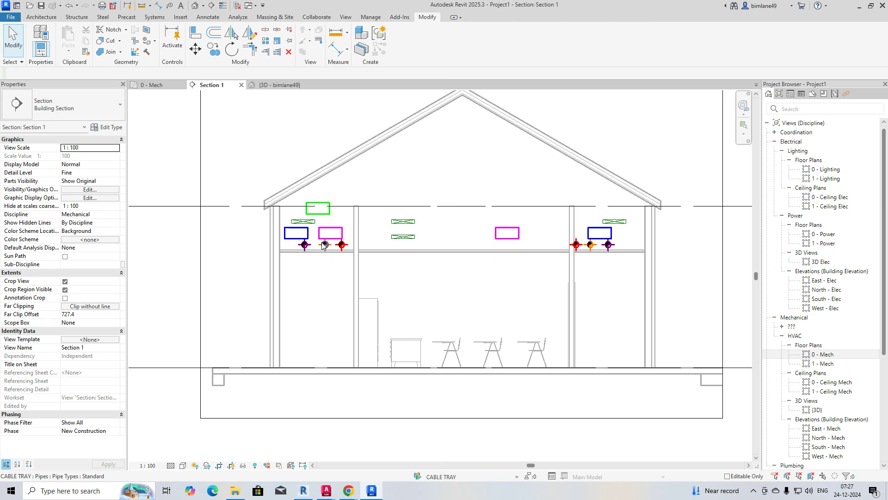
scroll(328, 227, up, 1)
middle_drag(332, 210, 304, 232)
scroll(302, 232, down, 1)
scroll(476, 260, down, 3)
middle_drag(407, 255, 541, 274)
drag(236, 178, 378, 294)
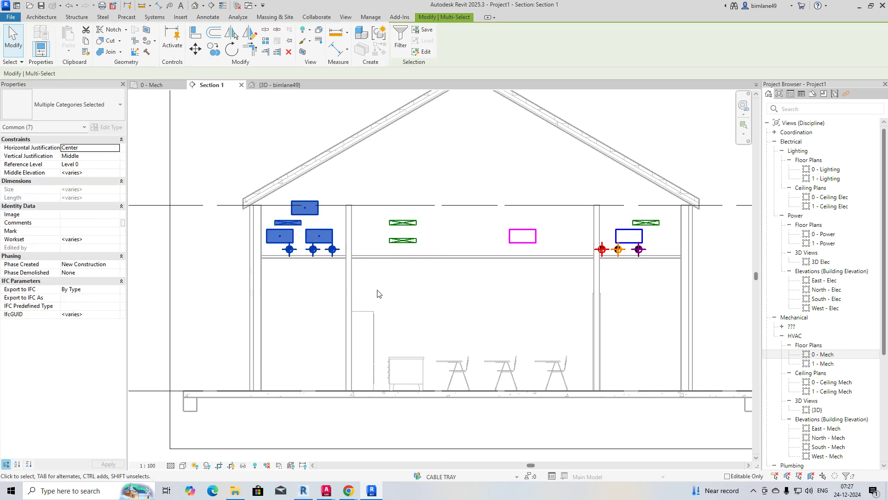
click(303, 57)
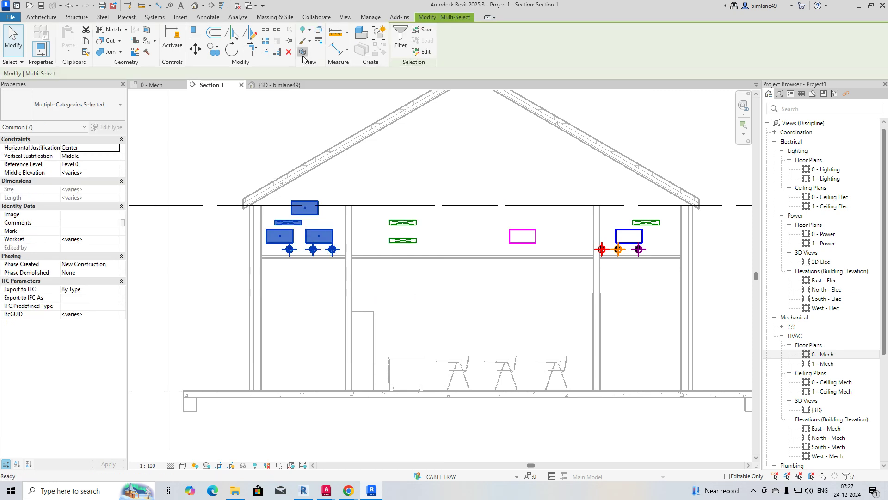
Step: Widen the 3D view's section box past the corridor wall to take in more of the branch ducts
shift+middle_drag(444, 324, 407, 217)
click(456, 327)
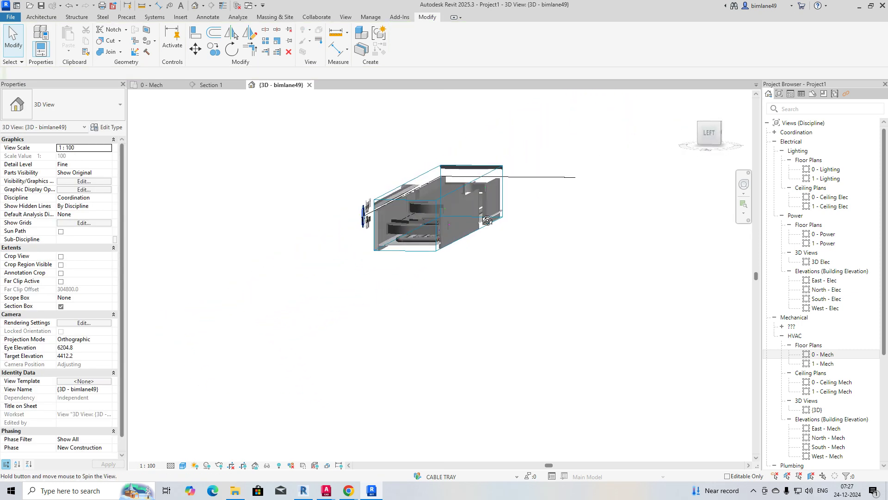
scroll(400, 229, up, 4)
shift+middle_drag(392, 254, 390, 278)
scroll(390, 278, down, 4)
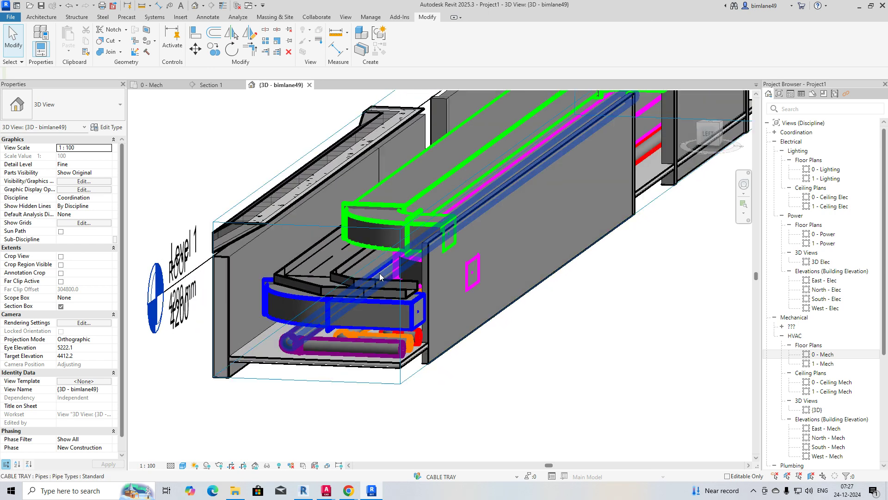
scroll(435, 231, up, 2)
click(436, 233)
drag(479, 225, 536, 252)
click(495, 269)
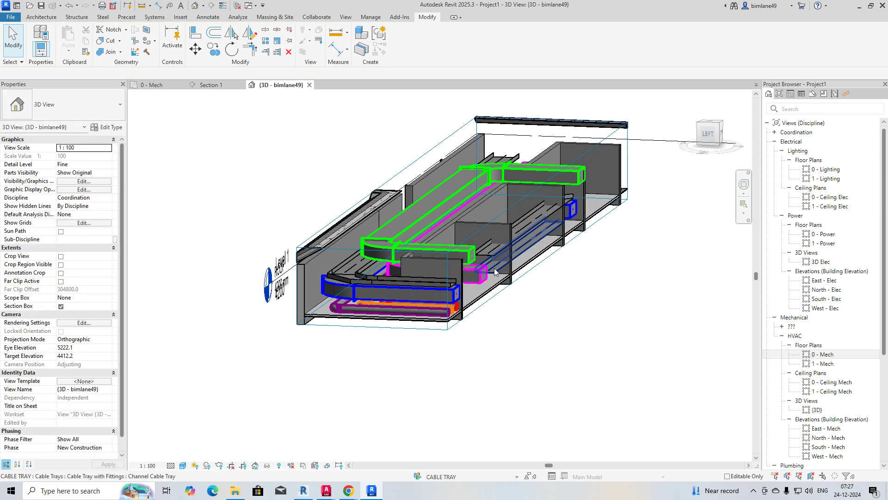
Step: Add the Mechanical - Exhaust, Mechanical - Return and Mechanical - Supply filters to the 3D view's visibility/graphic overrides
key(v)
key(g)
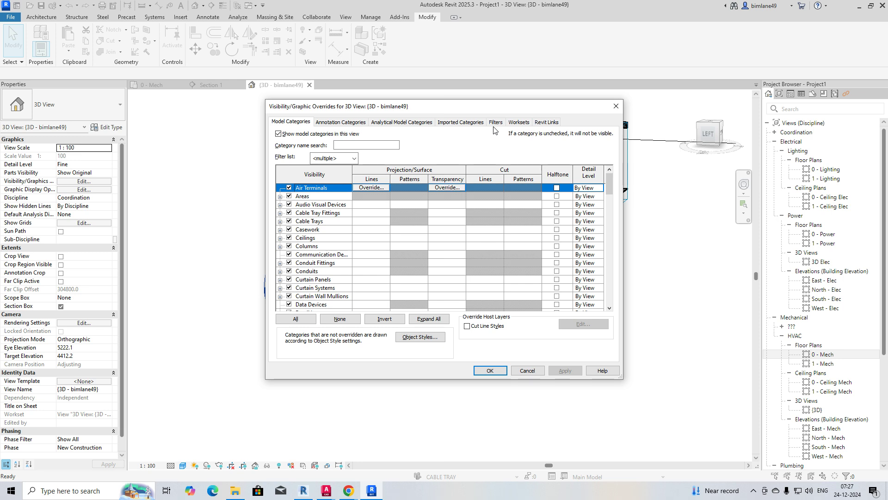
click(495, 122)
click(306, 296)
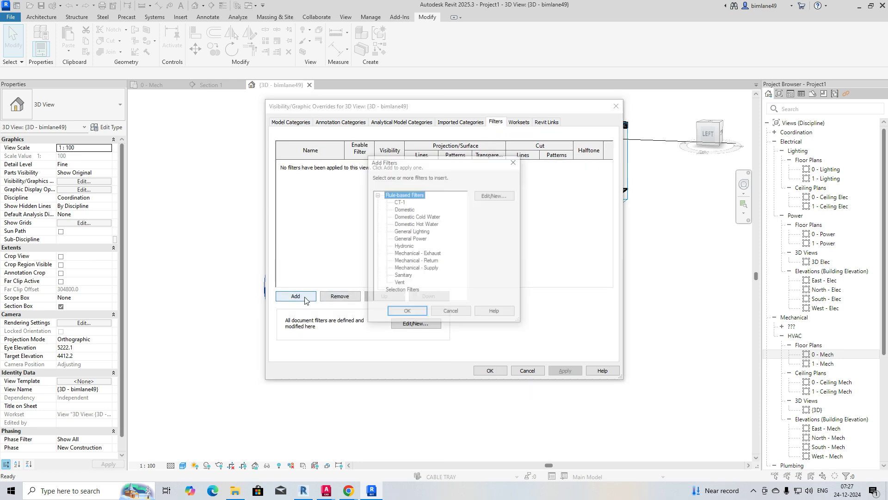
click(437, 255)
ctrl+click(437, 262)
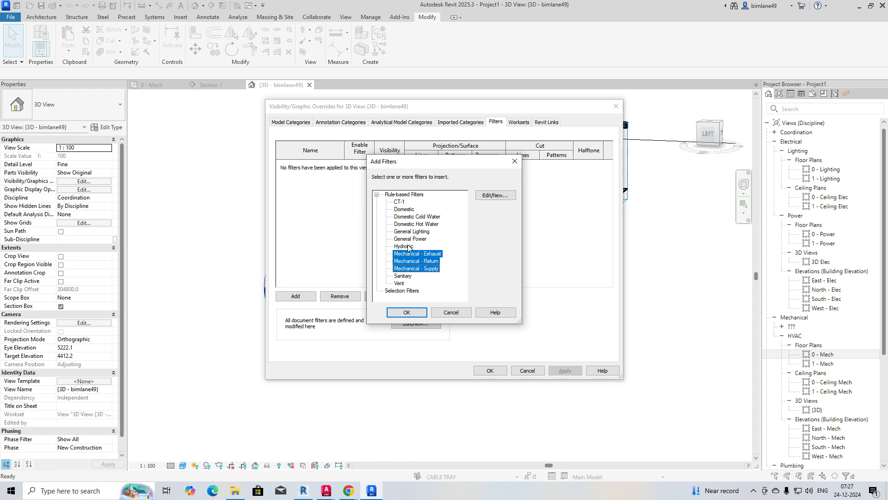
click(404, 312)
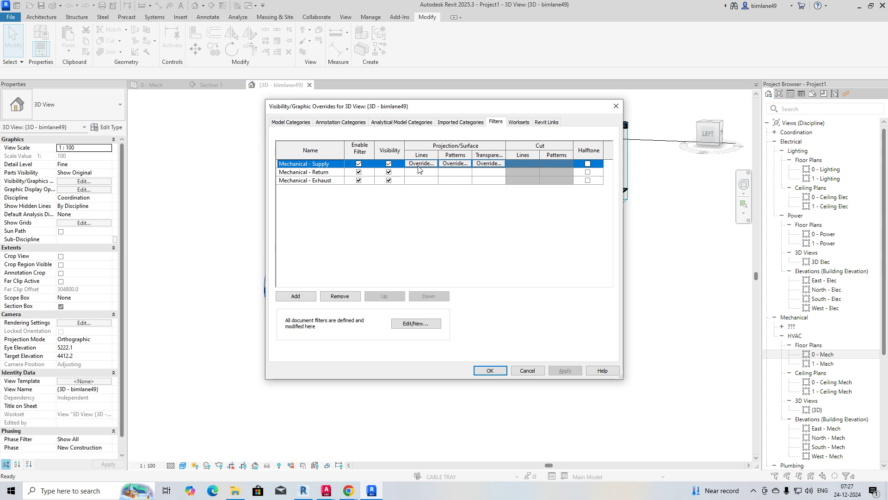
Step: Override the projection line color of the Mechanical - Supply filter with green
click(419, 165)
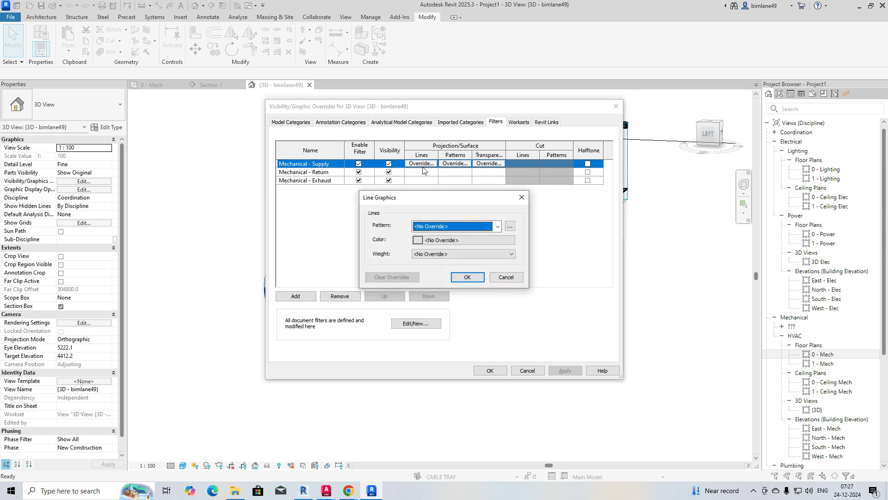
click(463, 226)
click(451, 233)
click(441, 241)
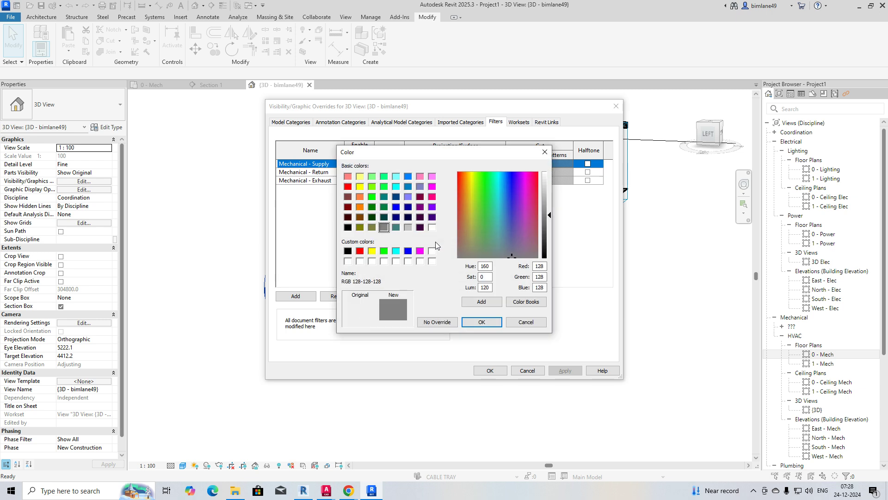
click(384, 251)
click(480, 323)
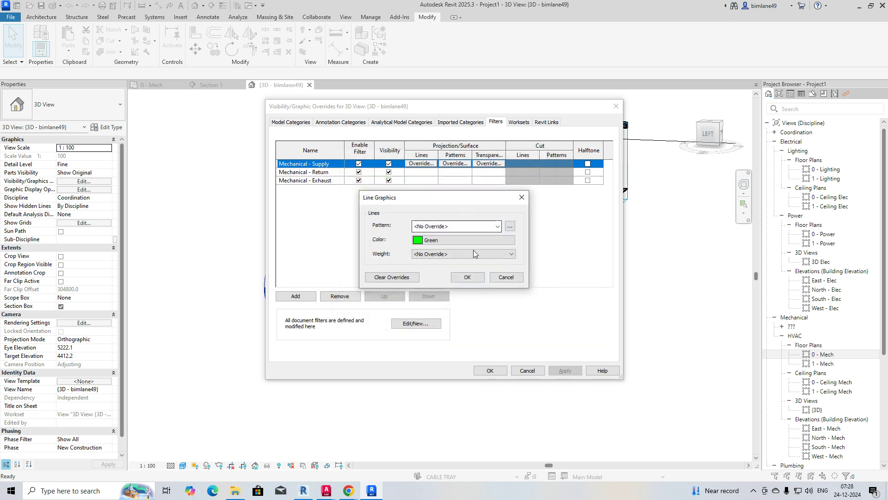
click(467, 277)
Step: Set the Mechanical - Supply filter's foreground surface pattern to solid fill in green
click(457, 163)
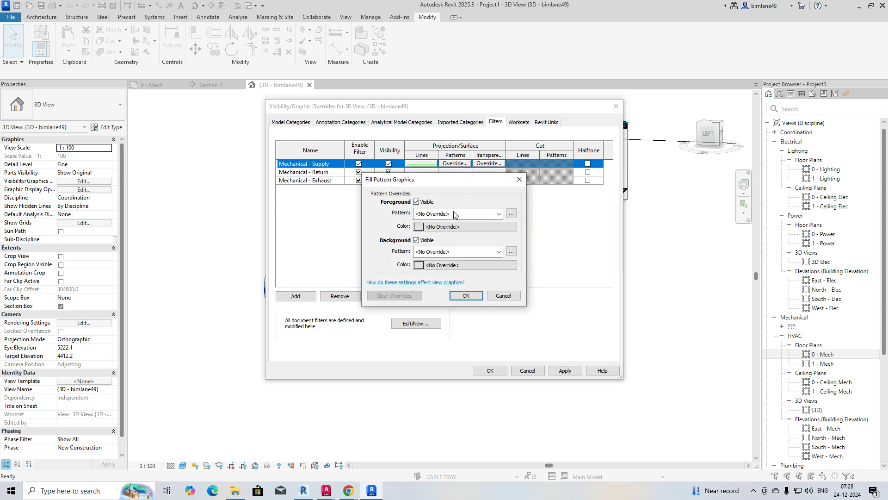
click(466, 214)
click(448, 228)
click(449, 228)
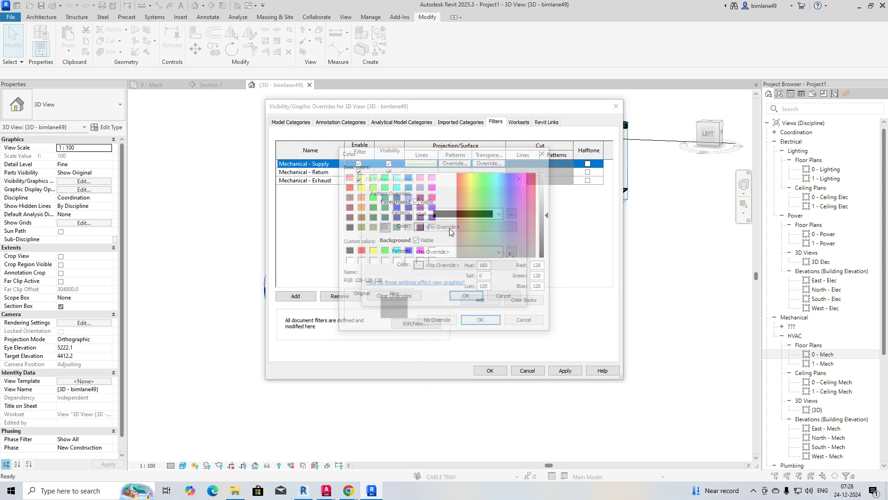
click(384, 251)
click(468, 322)
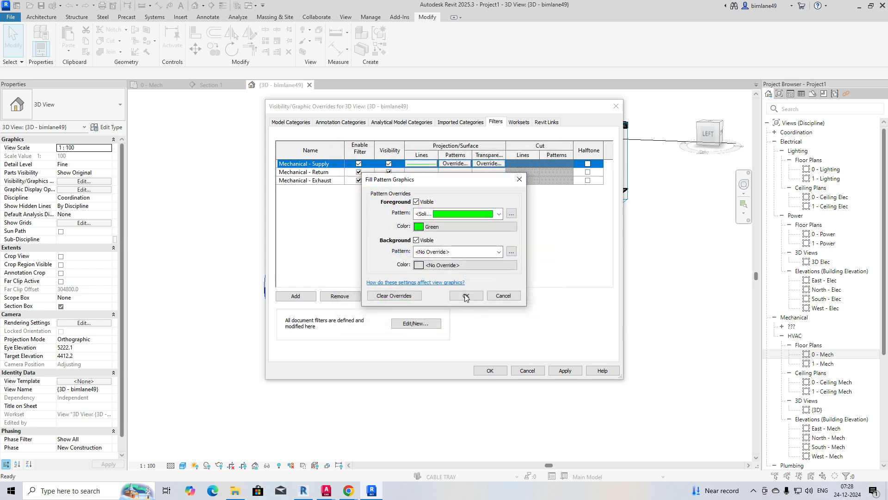
Step: Set the Mechanical - Supply filter's background surface pattern to solid fill in green and accept the pattern overrides
click(453, 253)
click(444, 272)
click(440, 265)
click(384, 251)
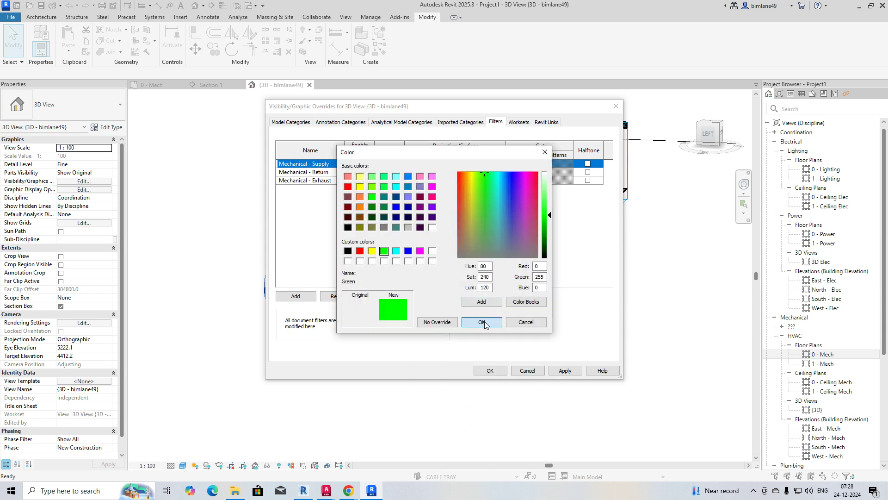
click(482, 322)
click(465, 297)
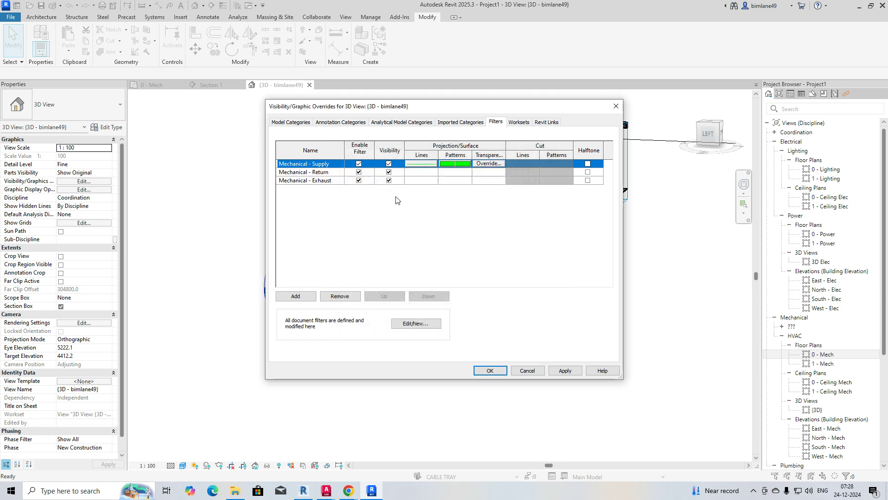
Step: Override the Mechanical - Return filter's foreground surface pattern with a solid blue fill
drag(461, 110, 511, 116)
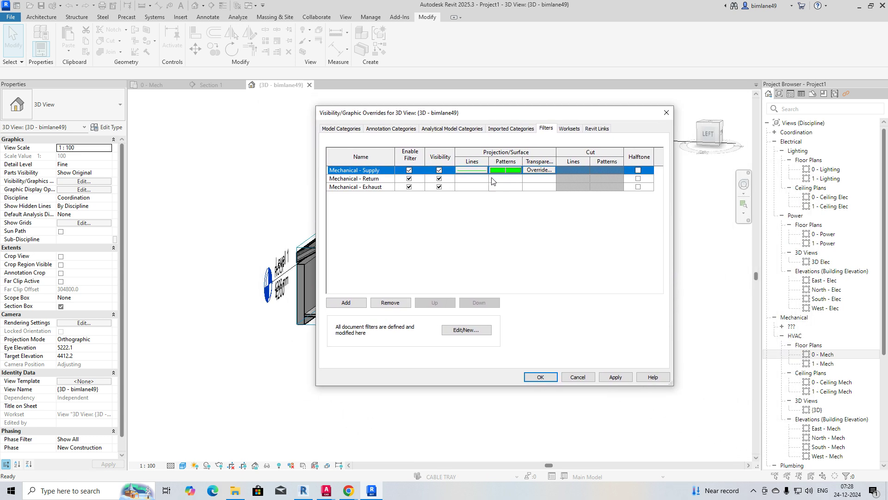
click(488, 180)
click(504, 179)
click(511, 221)
click(495, 238)
click(498, 232)
click(458, 257)
click(532, 328)
click(515, 303)
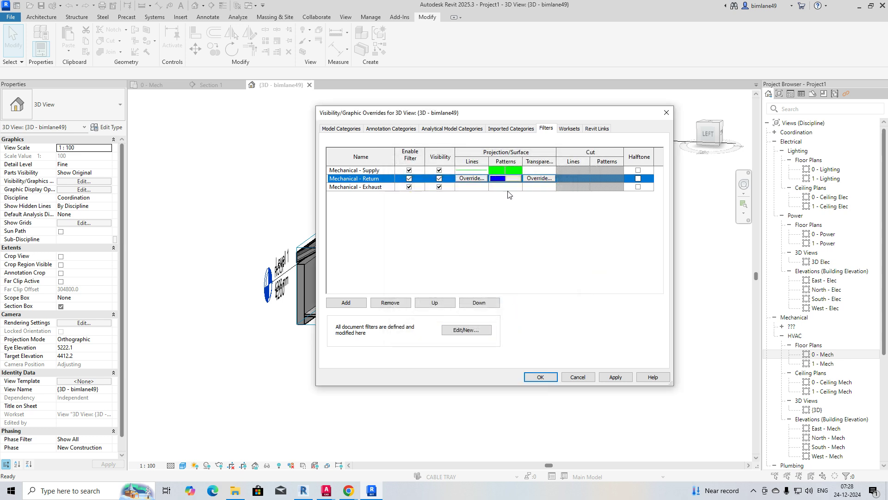
click(506, 188)
click(507, 188)
click(515, 219)
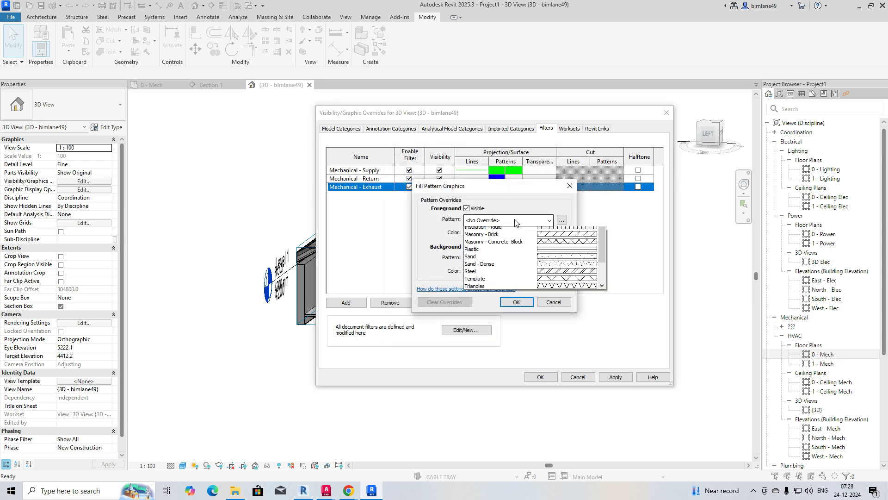
click(496, 237)
click(496, 234)
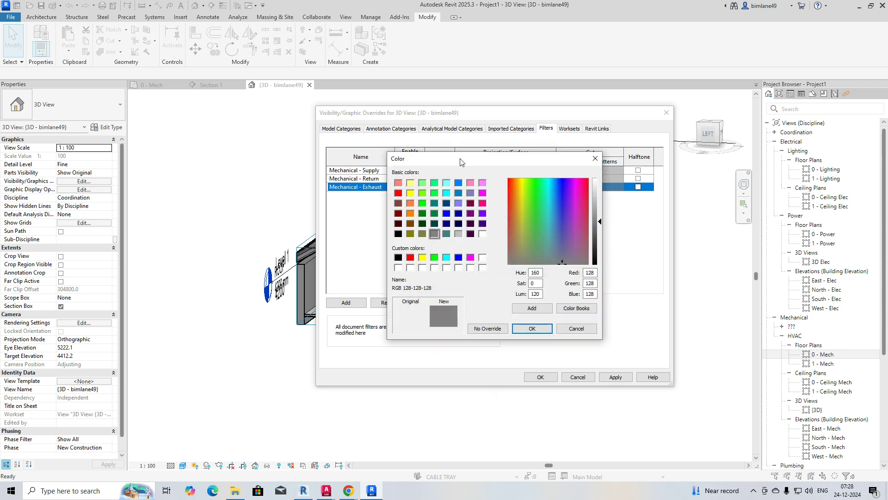
drag(460, 161, 478, 152)
click(611, 163)
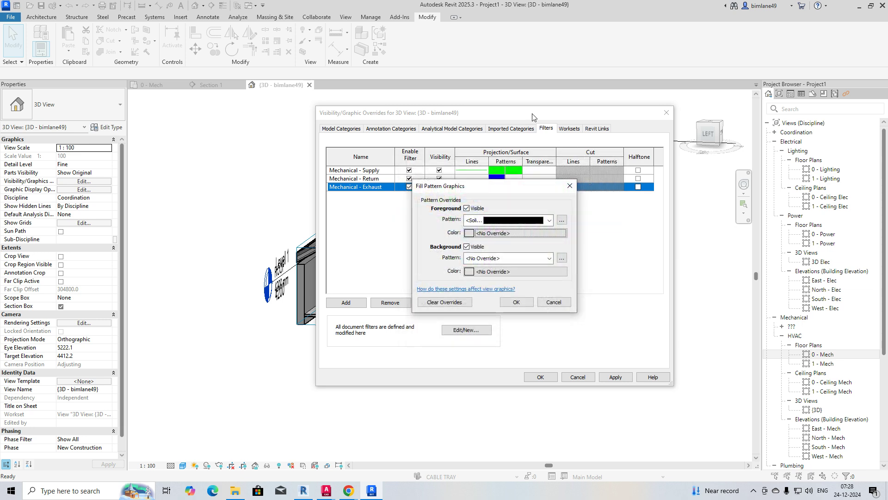
click(577, 182)
Step: Override the Mechanical - Exhaust filter's foreground surface pattern with a solid magenta fill and apply the filter overrides to the 3D view
drag(522, 118, 457, 130)
click(442, 198)
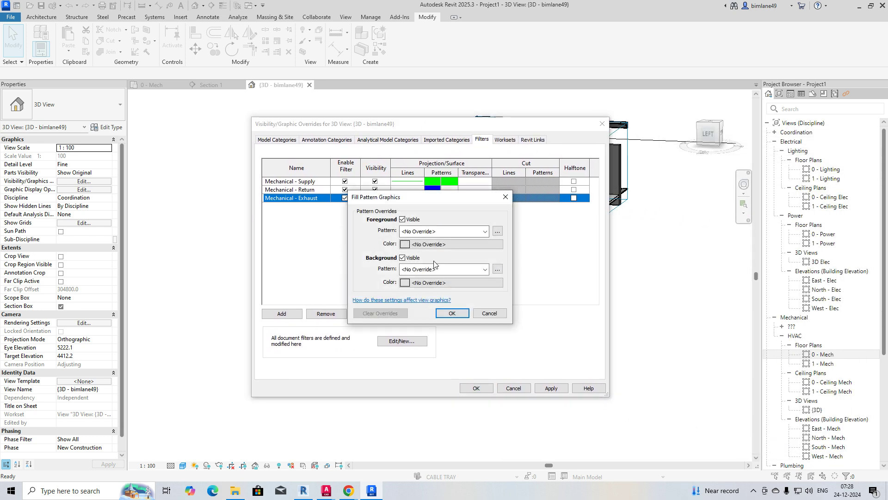
click(444, 231)
click(426, 254)
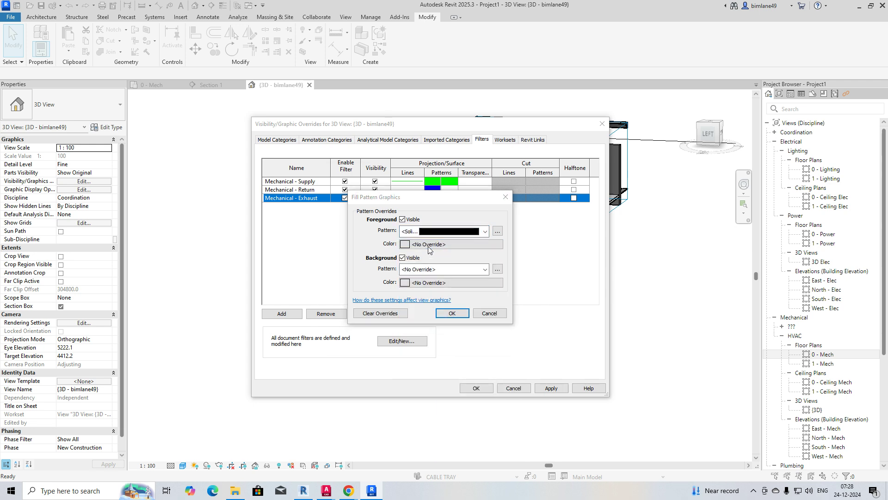
click(428, 244)
click(406, 268)
click(467, 339)
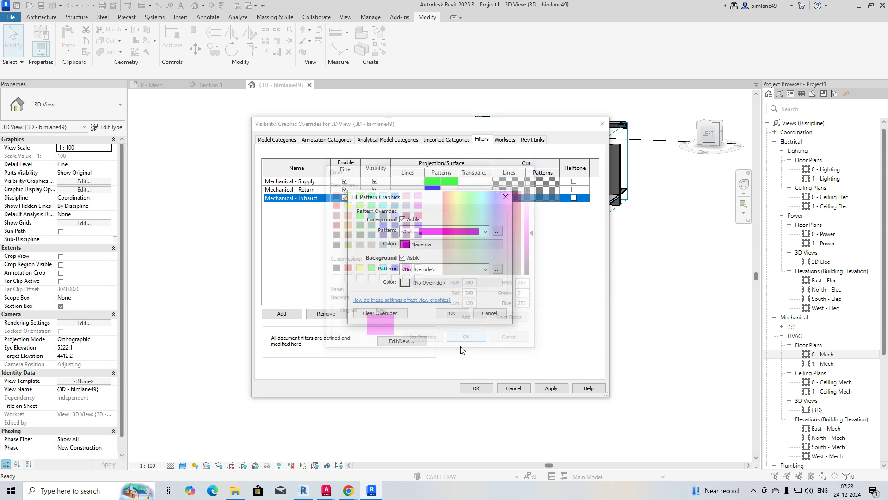
click(456, 316)
click(551, 388)
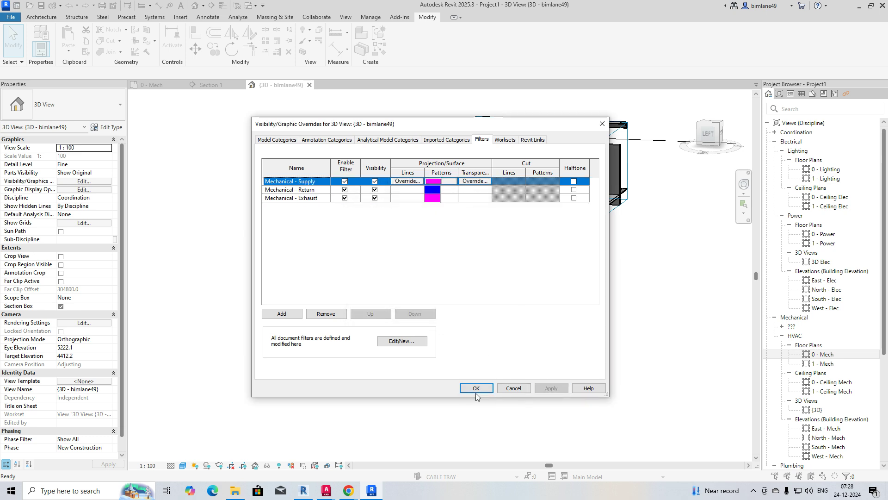
click(475, 390)
mouse_move(479, 354)
shift+middle_down()
mouse_move(469, 369)
mouse_move(463, 364)
mouse_move(468, 373)
mouse_move(443, 372)
mouse_move(472, 353)
shift+middle_up()
Step: Reopen the 3D view's filter overrides and set the Mechanical - Supply projection line weight to 4
key(v)
key(v)
click(482, 140)
click(409, 187)
click(399, 183)
click(399, 182)
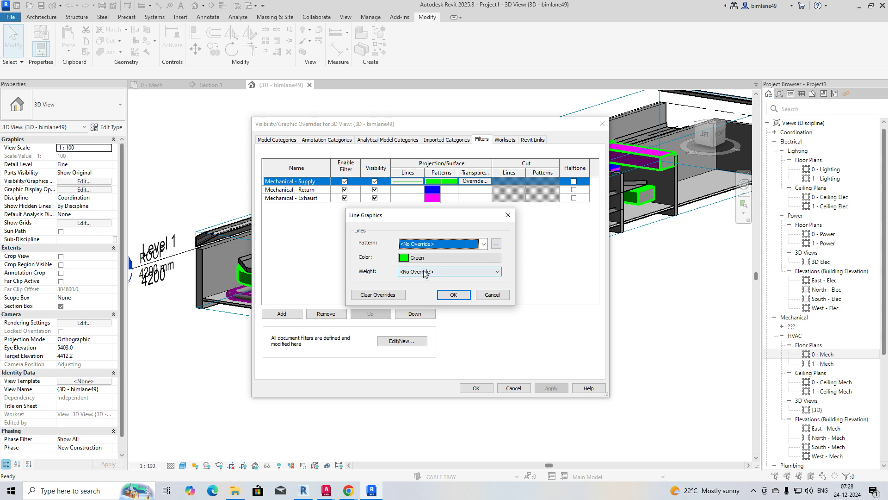
click(421, 271)
click(408, 305)
click(453, 295)
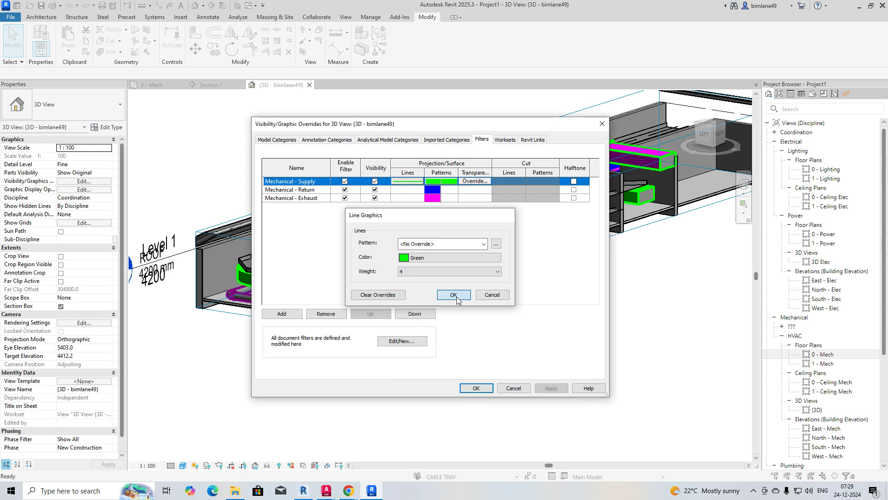
Step: Override the Mechanical - Return filter's projection lines with blue and line weight 4
click(408, 190)
click(407, 189)
click(429, 258)
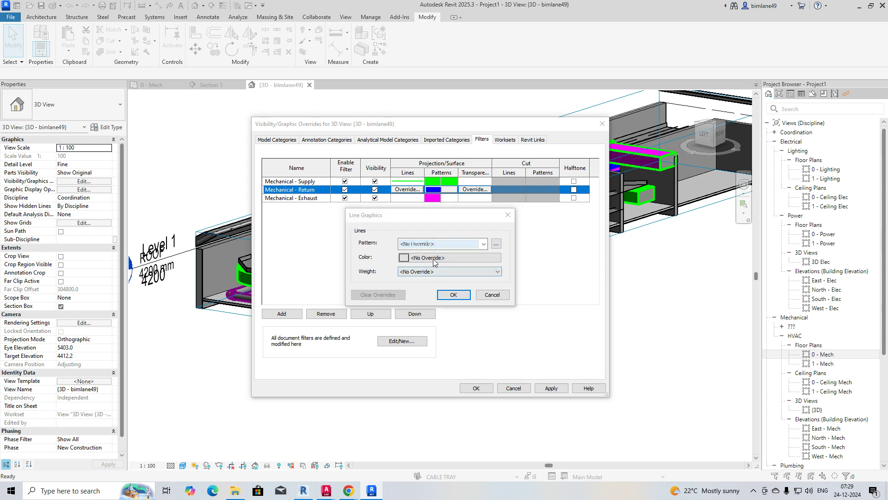
click(394, 268)
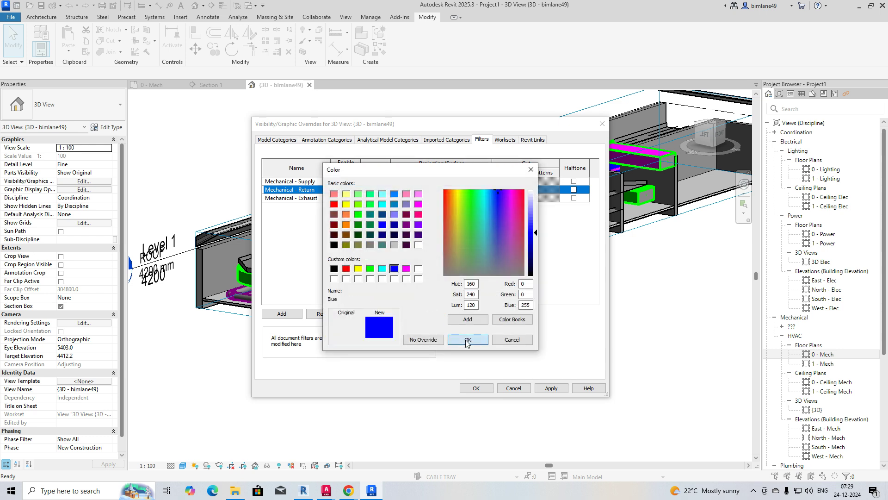
click(467, 339)
click(437, 272)
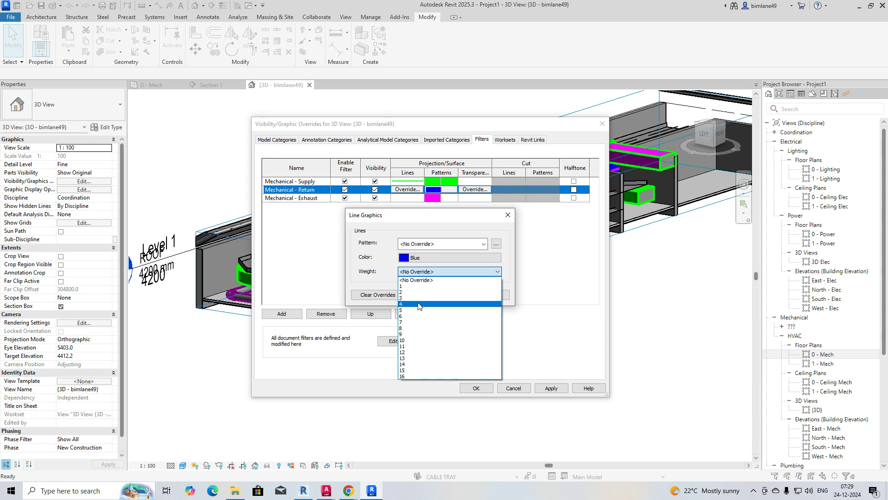
click(422, 303)
click(460, 294)
Step: Override the Mechanical - Exhaust filter's projection lines with magenta and line weight 4, and apply the overrides to the 3D view
click(415, 198)
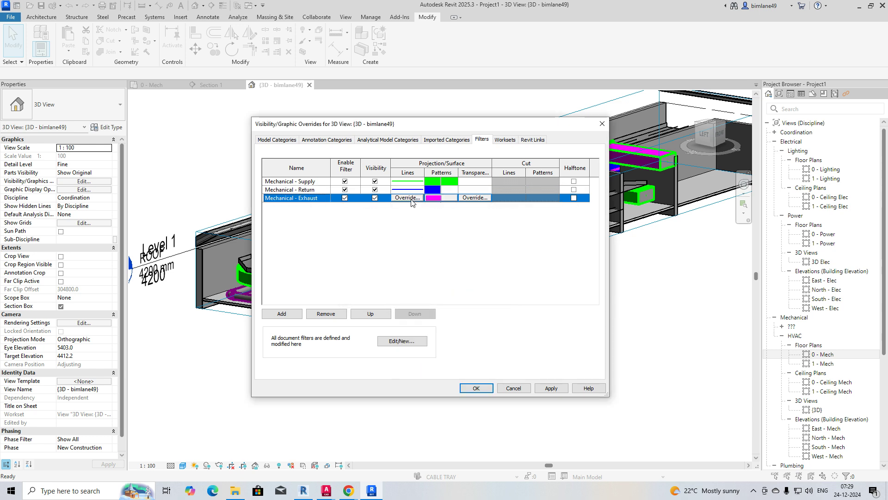
click(407, 197)
click(443, 258)
click(406, 268)
click(468, 340)
click(446, 271)
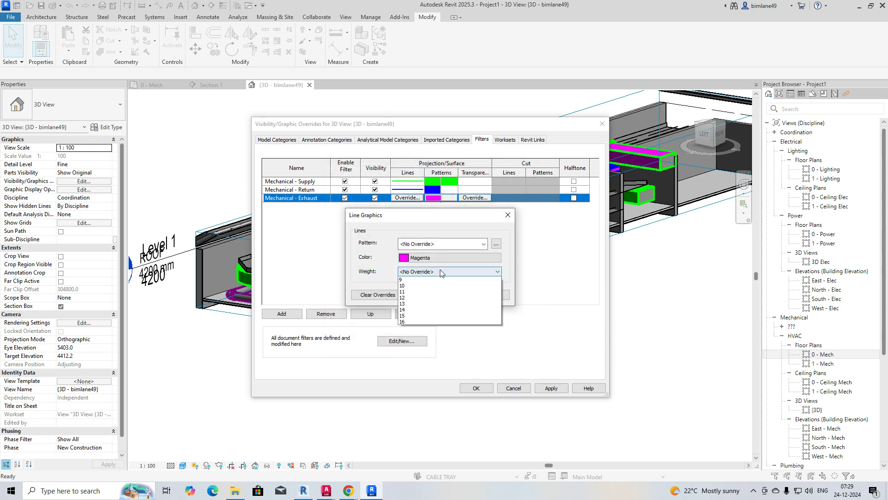
click(411, 305)
click(460, 295)
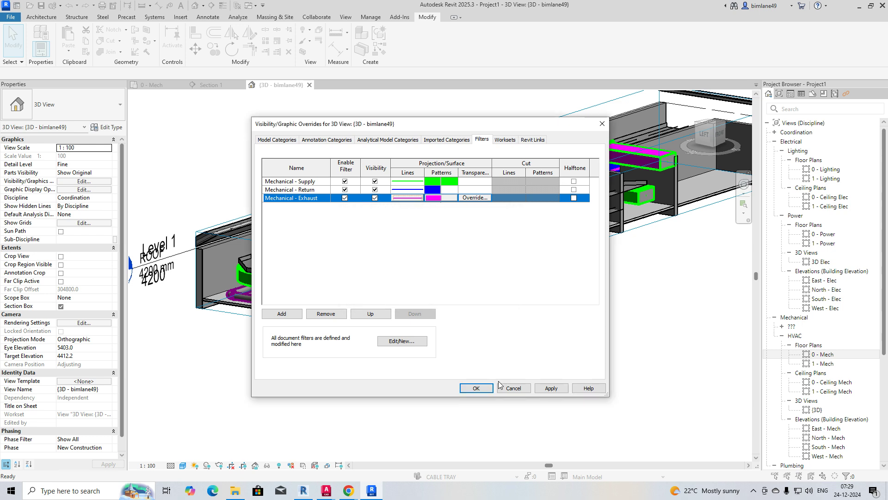
click(476, 388)
Step: Reopen the 3D view's filter overrides and add the rule-based filter CT-1
shift+middle_drag(409, 332, 435, 359)
key(v)
key(v)
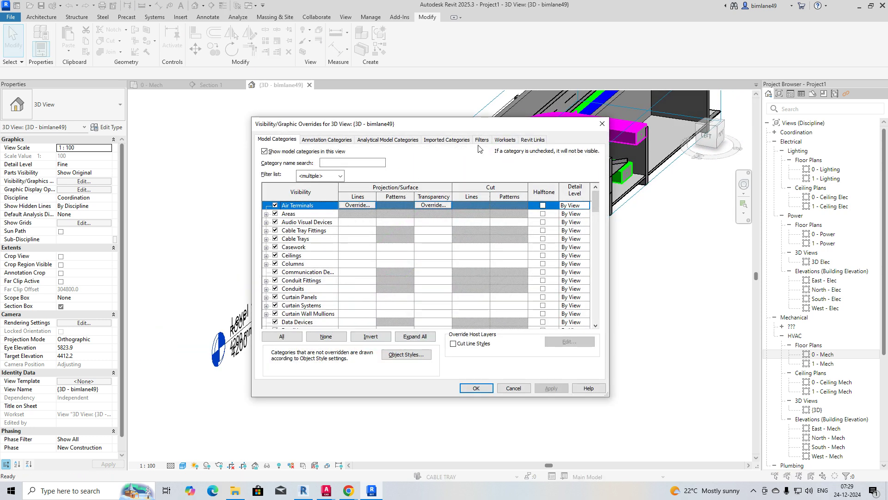
click(482, 141)
click(292, 316)
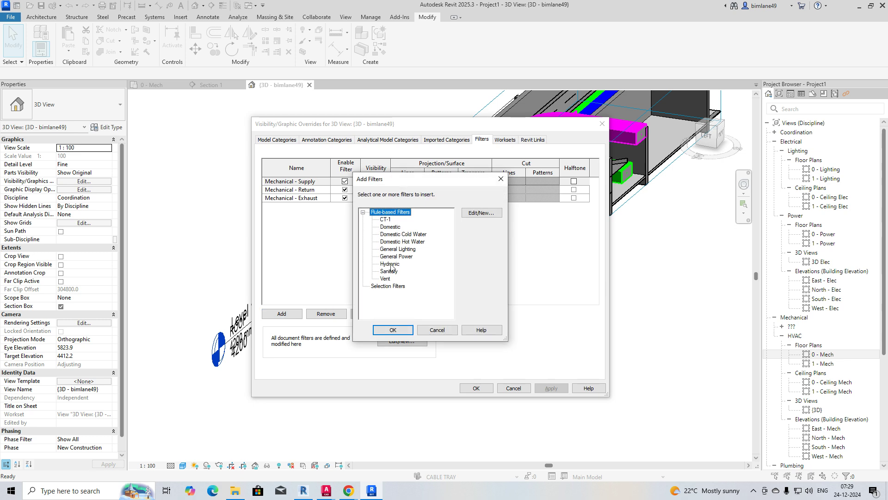
click(385, 219)
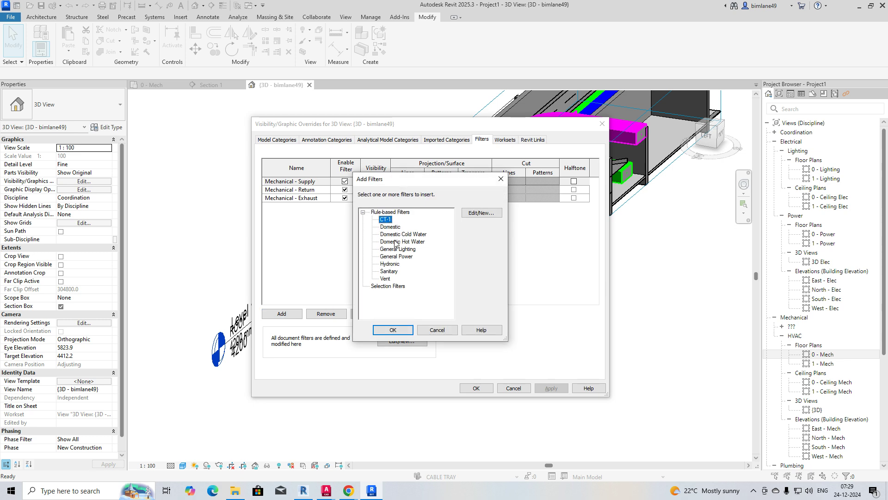
click(392, 330)
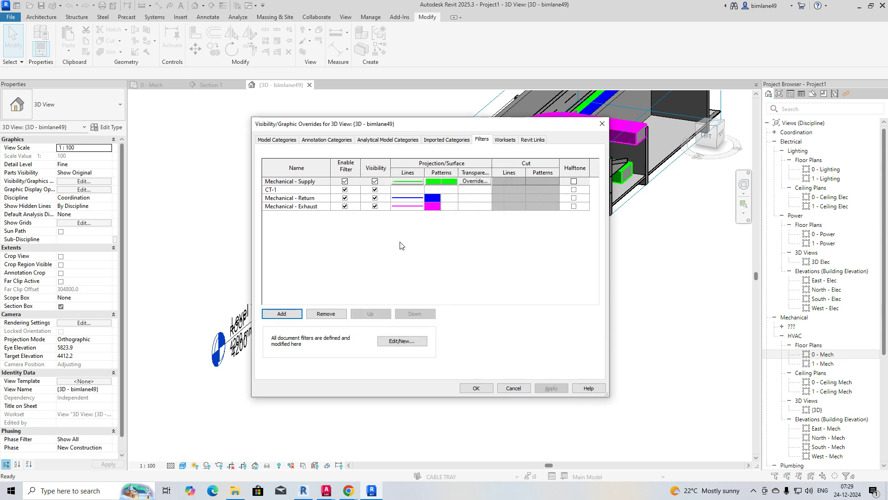
Step: Override the CT-1 filter's projection lines with color RGB 128-000-255 and line weight 4
click(411, 191)
click(407, 189)
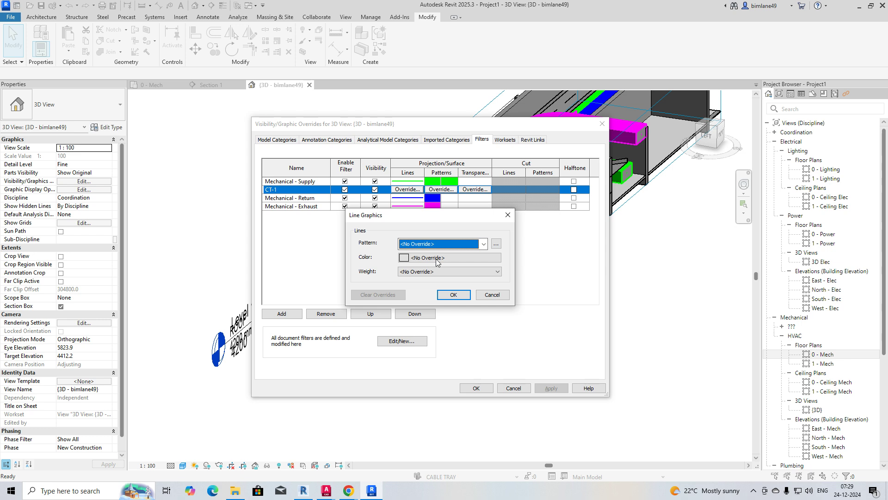
click(437, 258)
click(418, 225)
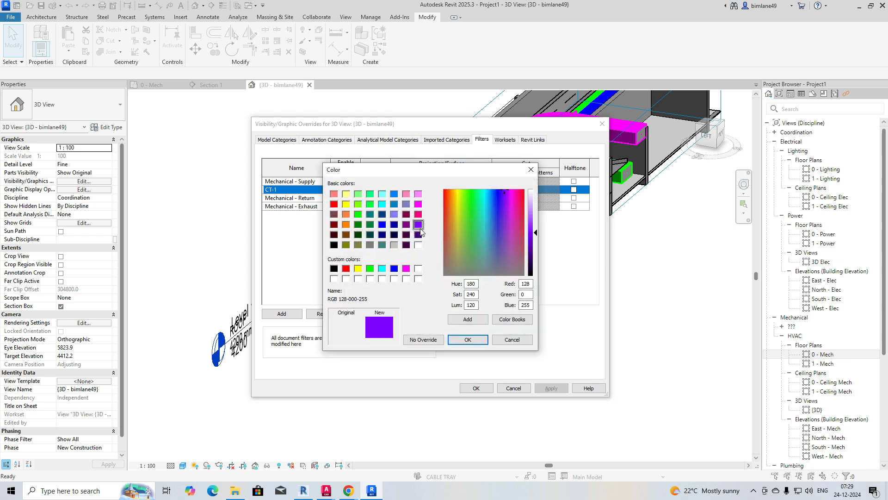
click(466, 341)
click(458, 244)
click(454, 252)
click(439, 272)
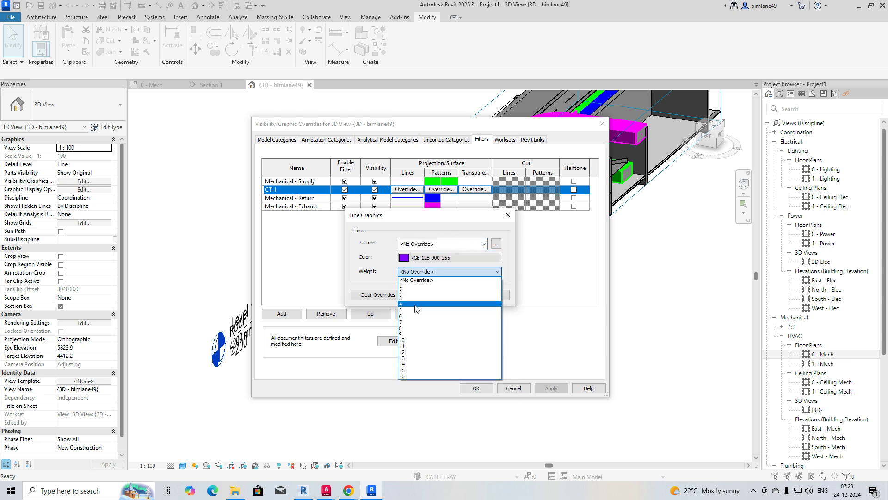
click(442, 279)
click(453, 294)
Step: Override the CT-1 filter's foreground surface pattern with a solid RGB 128-000-255 fill and apply the filter overrides to the 3D view
click(451, 191)
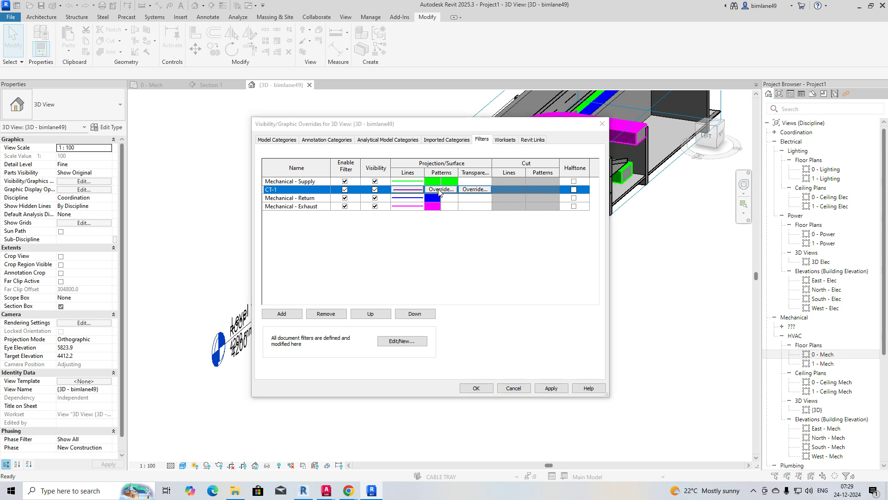
click(453, 233)
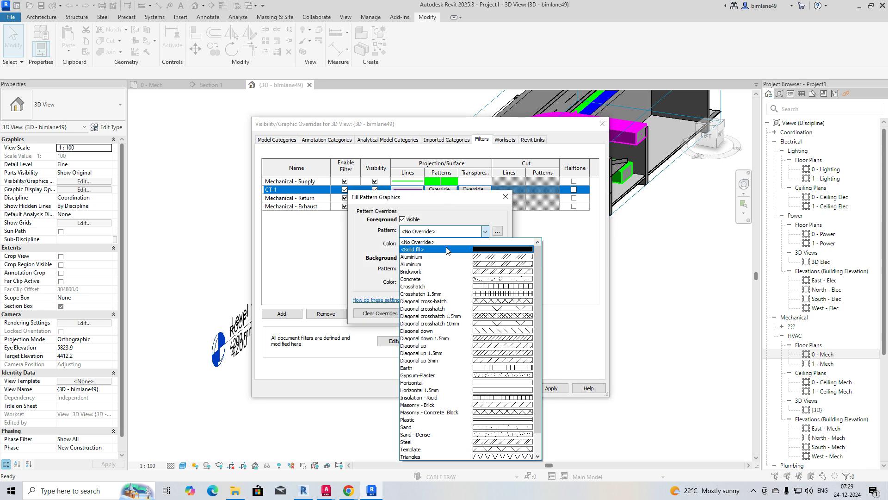
click(445, 246)
click(443, 245)
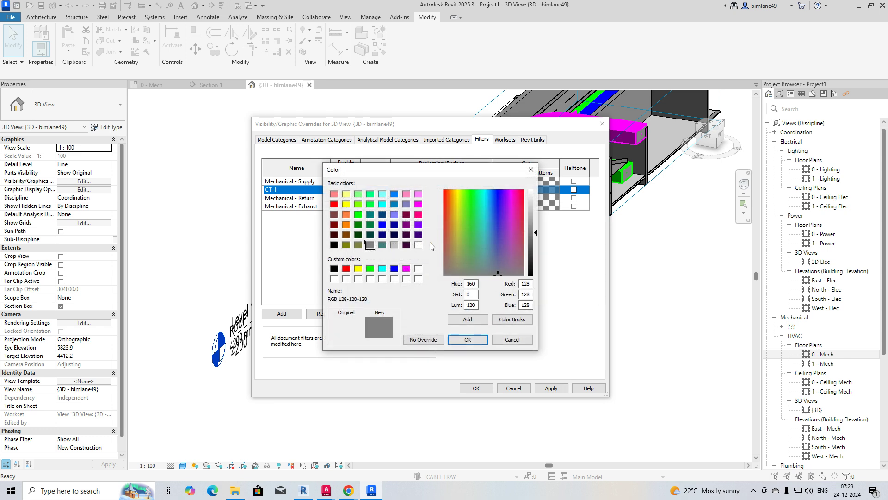
click(419, 224)
click(466, 340)
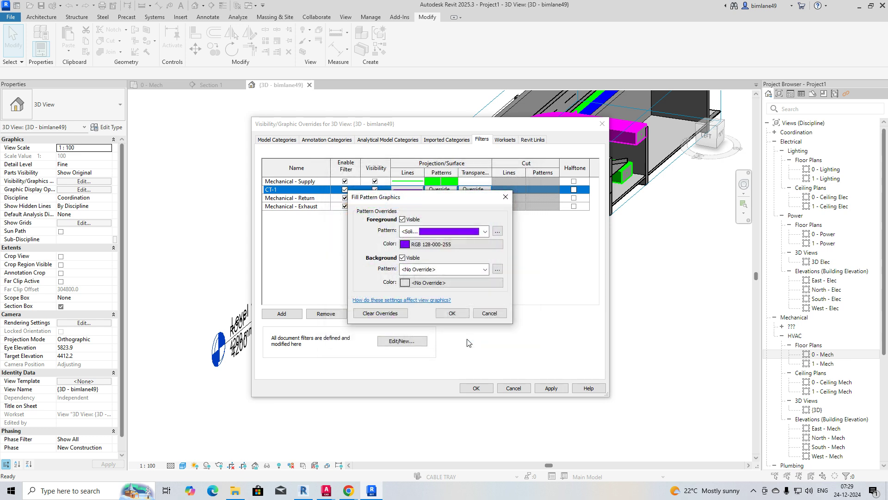
click(452, 313)
click(551, 388)
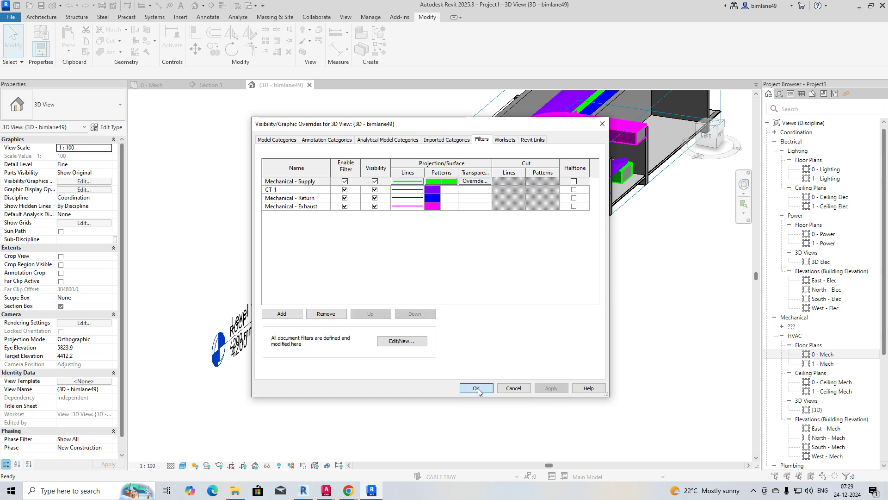
click(476, 388)
Step: Examine the colored services in the corridor and check the system type of the front pipe below the supply duct
shift+middle_drag(474, 363, 472, 262)
scroll(473, 260, up, 1)
shift+middle_drag(513, 284, 474, 295)
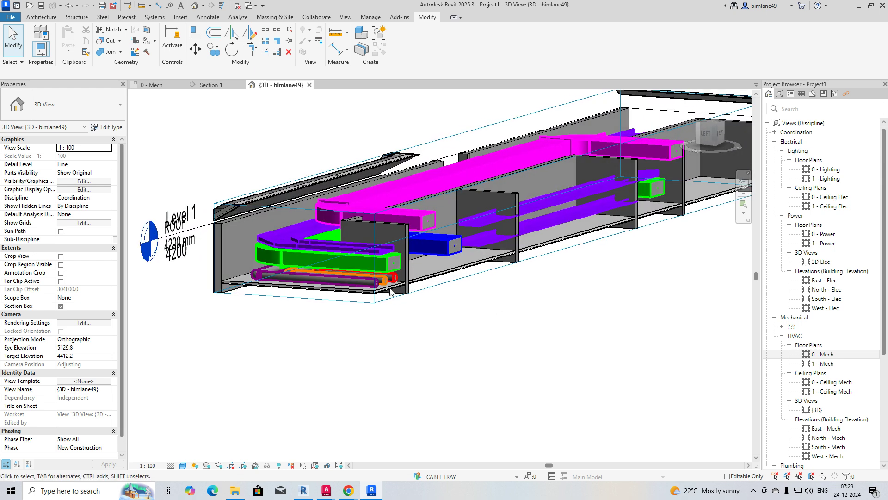
scroll(382, 292, up, 2)
click(374, 300)
click(377, 320)
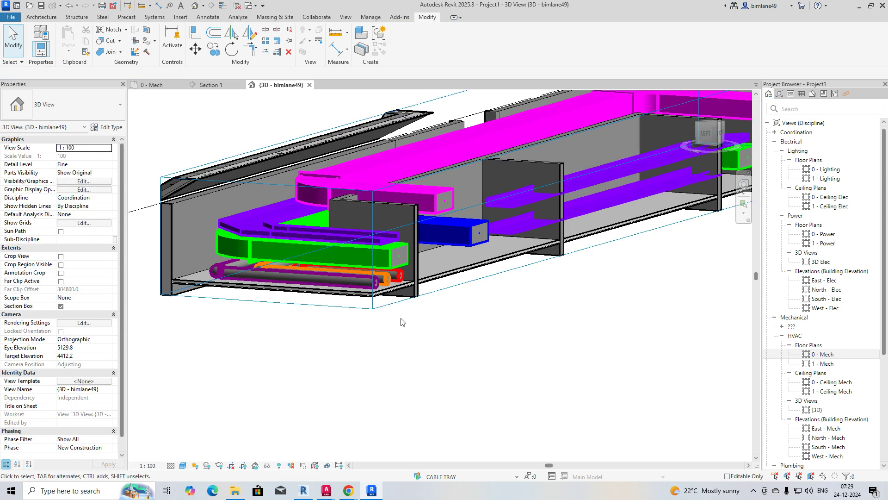
click(368, 286)
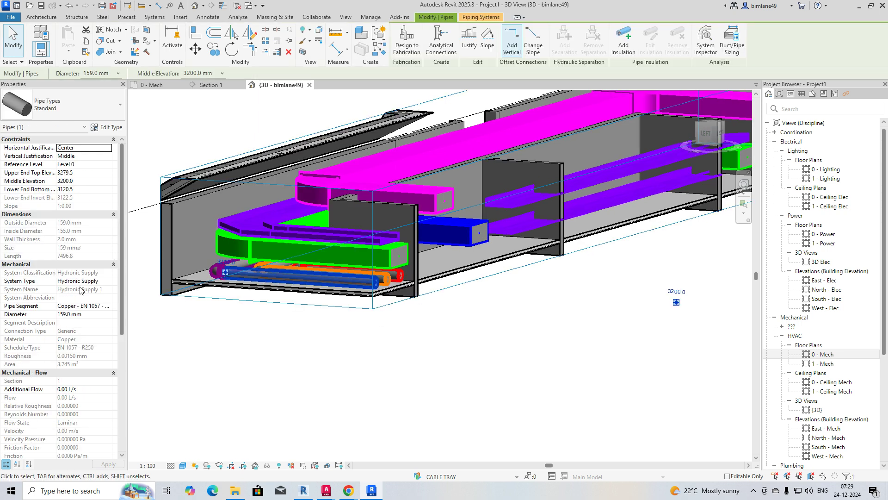
click(306, 314)
Step: Try adding the rule-based filter Hydronic to the 3D view's filter overrides
key(v)
key(g)
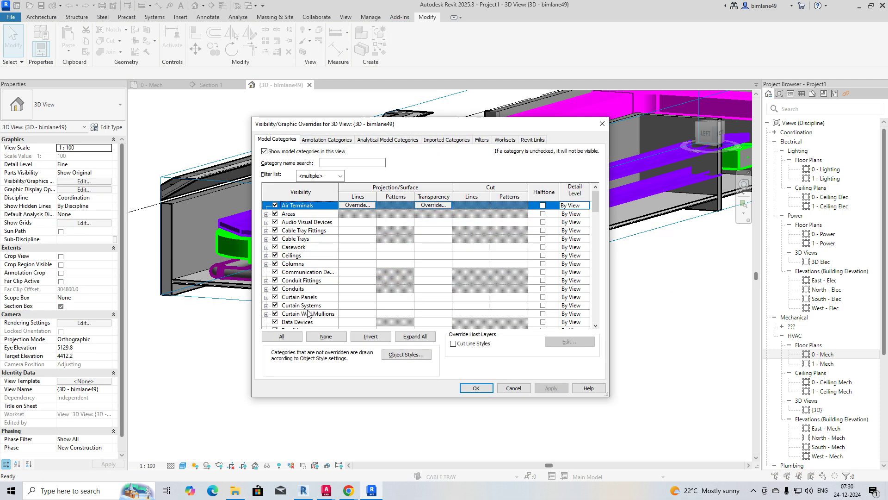
click(482, 140)
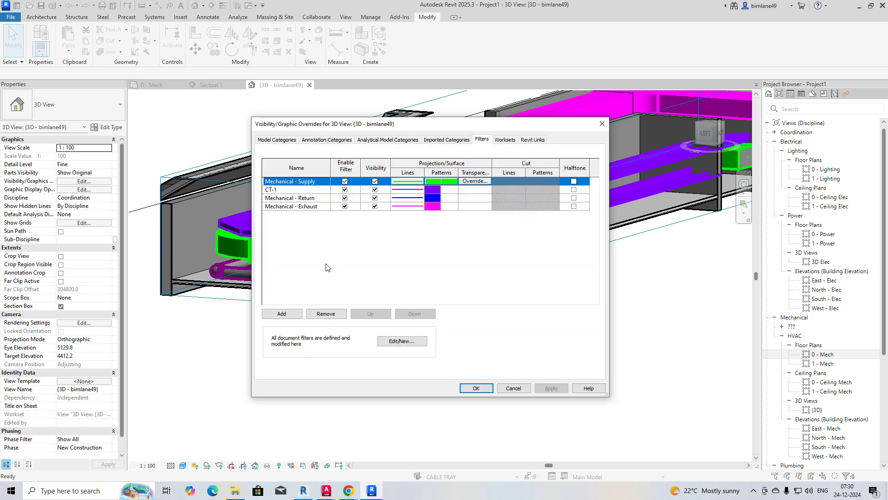
click(282, 313)
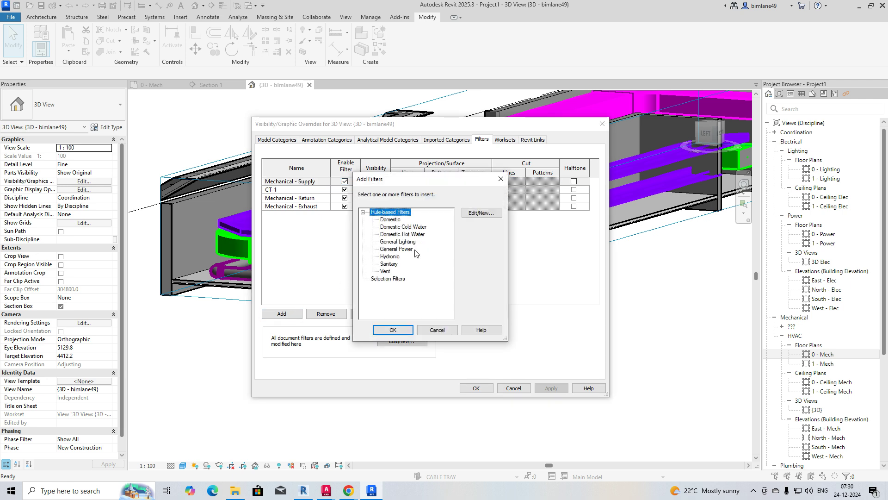
click(393, 330)
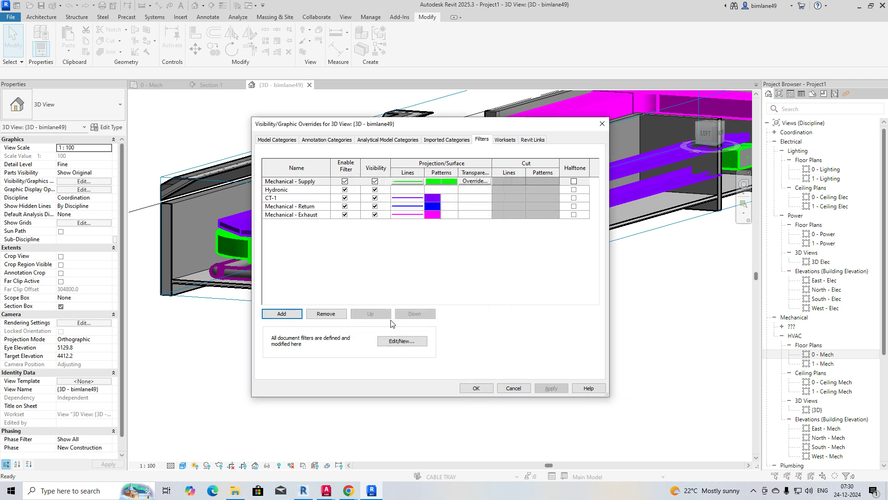
Step: Try a solid RGB 000-128-000 foreground surface pattern on the Hydronic filter and inspect the pipes in the 3D view
click(413, 190)
click(441, 189)
click(437, 231)
click(433, 245)
click(432, 244)
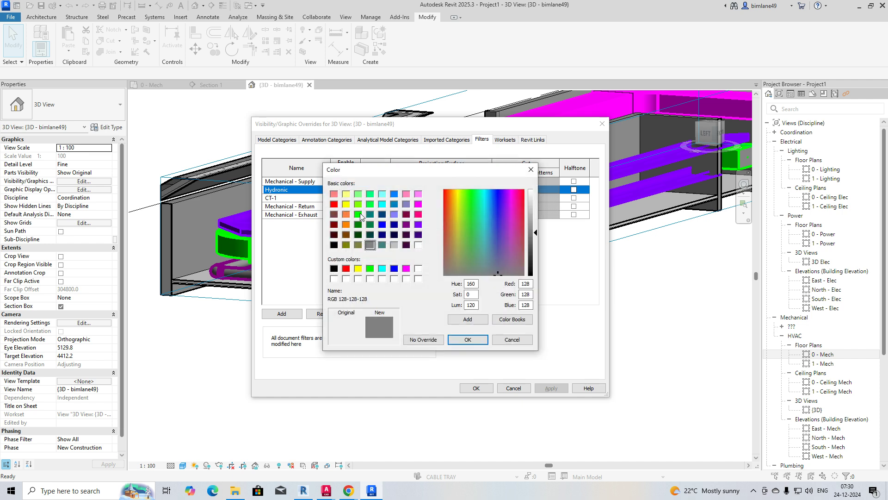
click(358, 225)
click(461, 341)
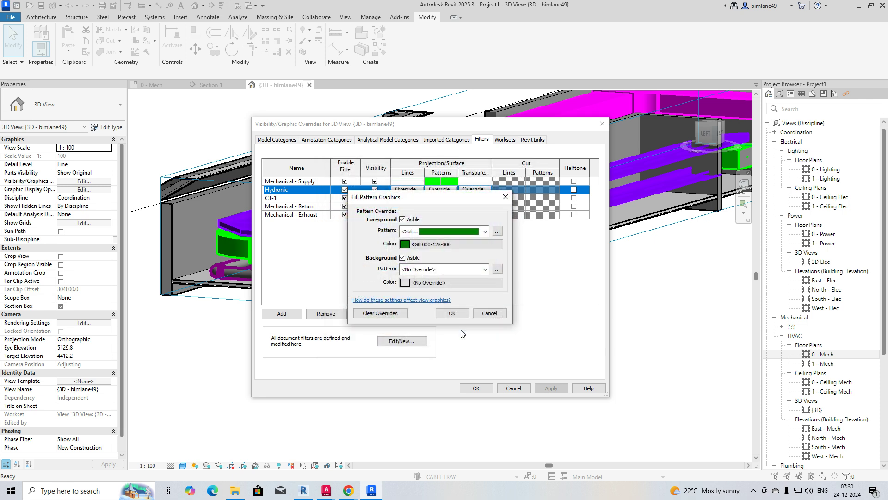
click(450, 313)
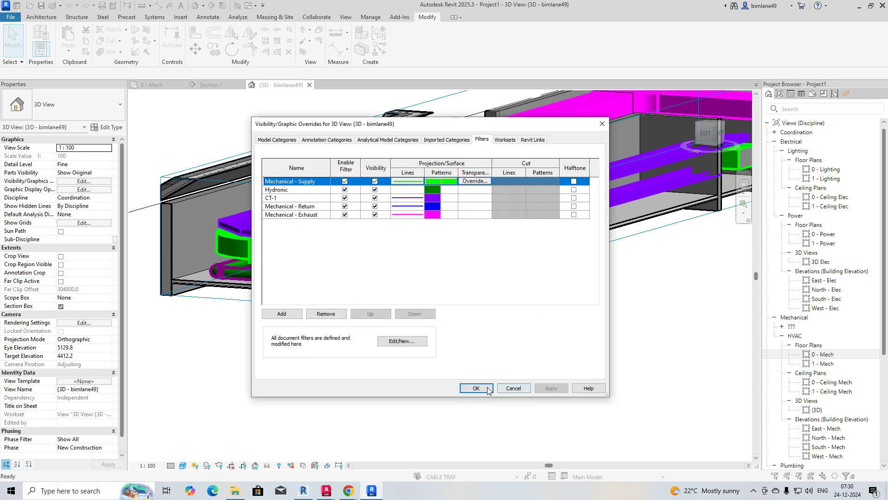
click(476, 388)
scroll(368, 328, up, 5)
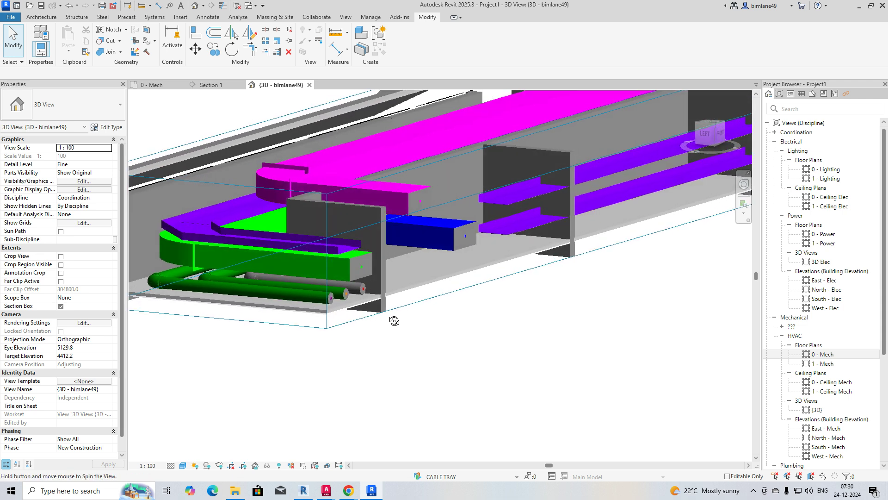
middle_drag(390, 319, 446, 330)
shift+middle_drag(396, 291, 303, 277)
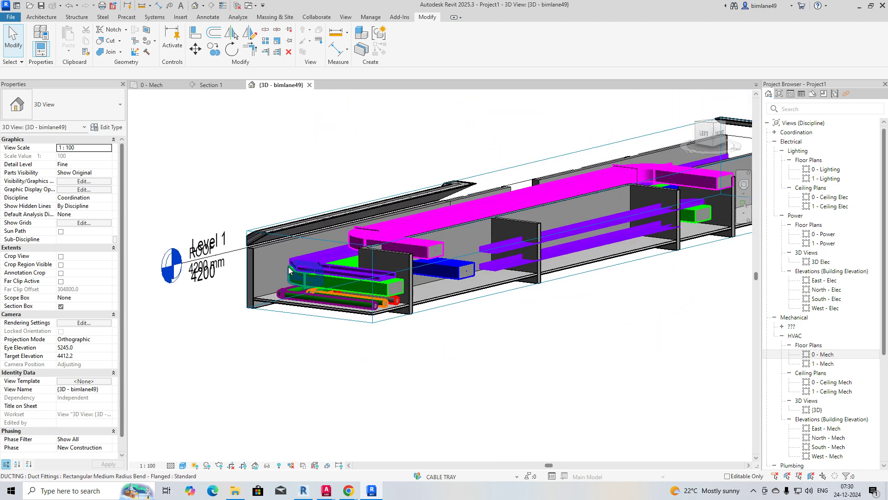
Step: Switch to the 0 - Mech floor plan and shift the Section 1 line slightly east across the classroom
click(163, 91)
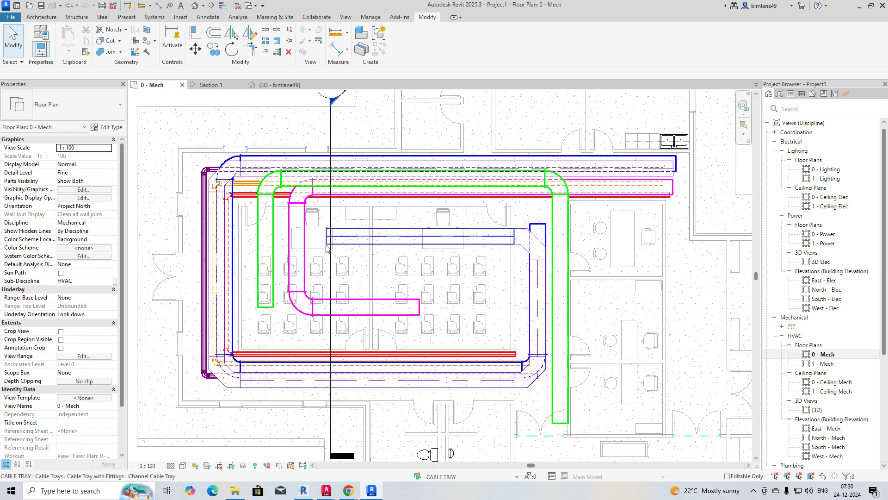
scroll(328, 199, down, 3)
click(329, 195)
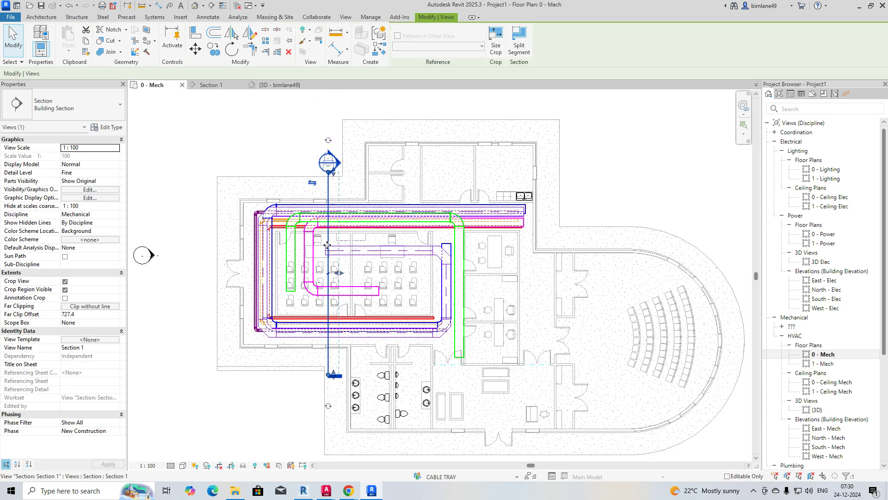
drag(328, 245, 351, 244)
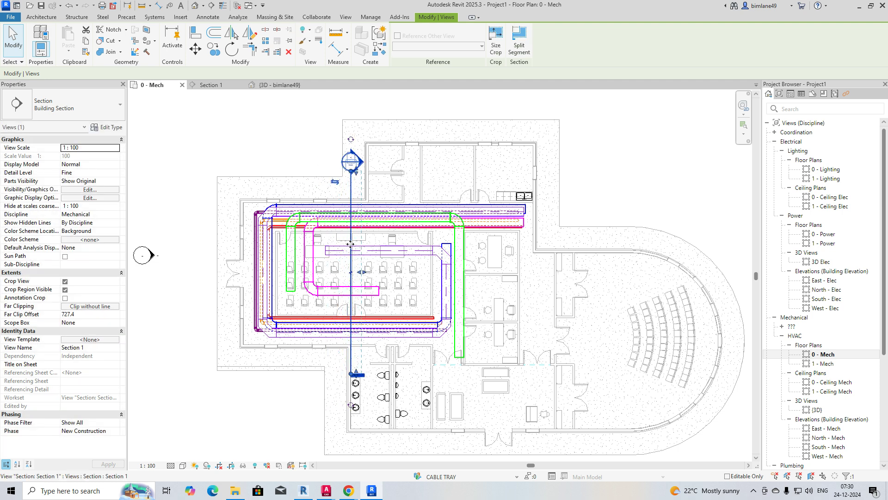
Step: Shorten the Section 1 line from both ends so it crosses only the services run along the classroom's south side
drag(350, 364, 350, 354)
drag(353, 172, 351, 308)
drag(351, 173, 352, 270)
click(362, 319)
scroll(354, 358, up, 3)
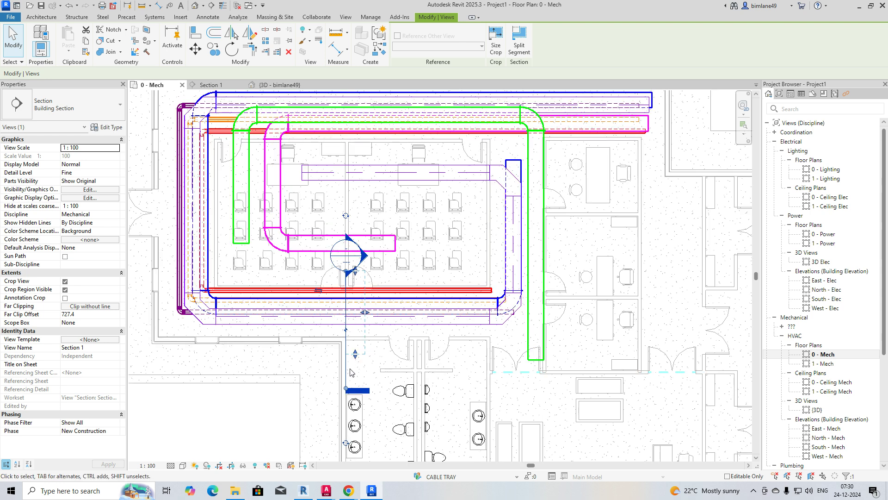
drag(347, 388, 344, 358)
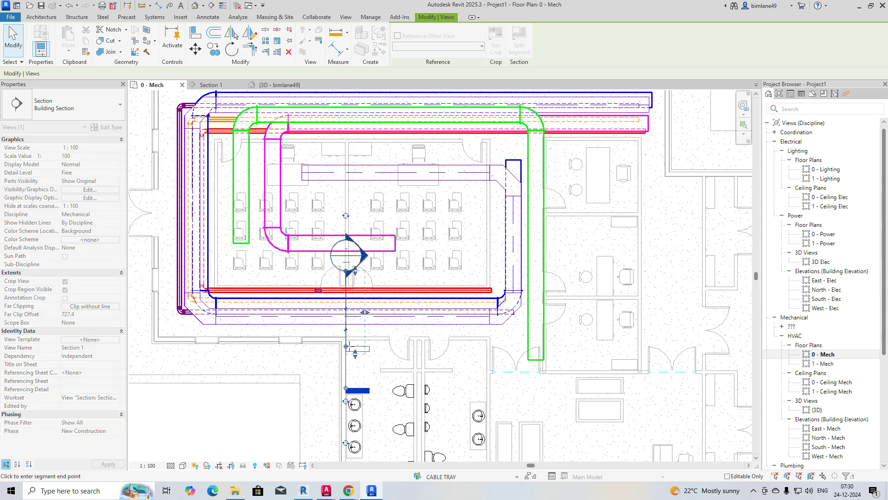
Step: Cancel the pending segment move on the Section 1 line and open its section view
key(Escape)
right_click(342, 334)
click(390, 113)
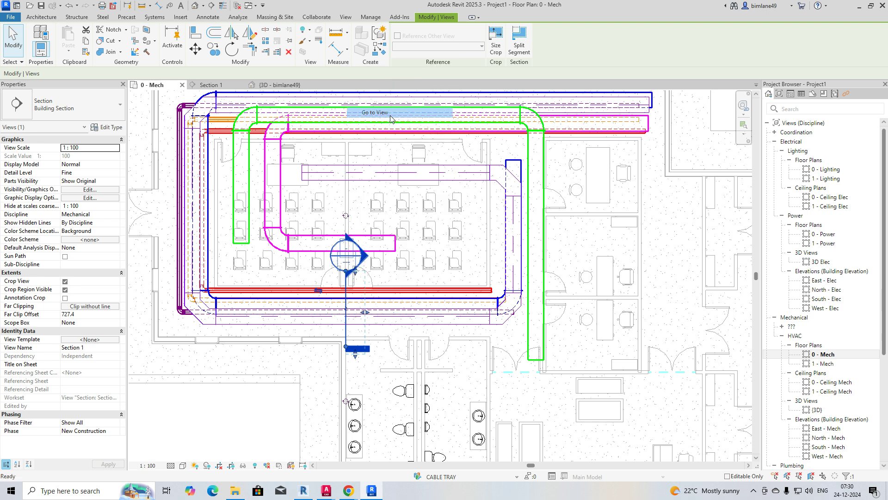
Step: Select the three 159 mm pipes above the corridor ceiling and nudge them together slightly right, away from the left wall
middle_drag(469, 262, 252, 218)
scroll(439, 215, up, 2)
middle_drag(422, 214, 379, 231)
scroll(331, 194, up, 3)
click(289, 228)
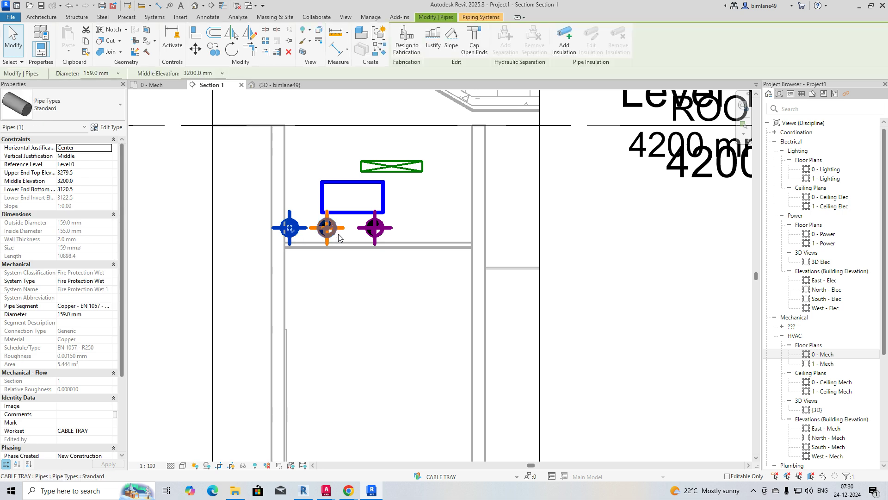
ctrl+click(327, 237)
ctrl+click(371, 236)
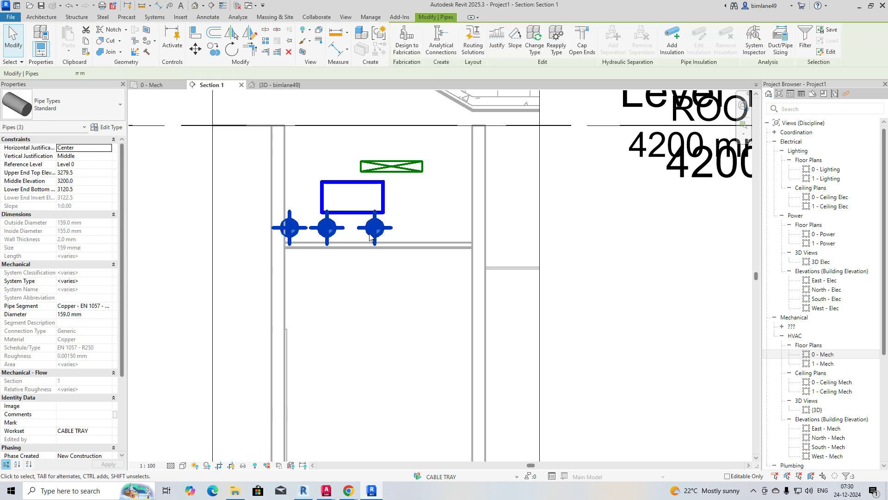
key(Right)
key(Right)
key(Right)
key(Right)
key(Right)
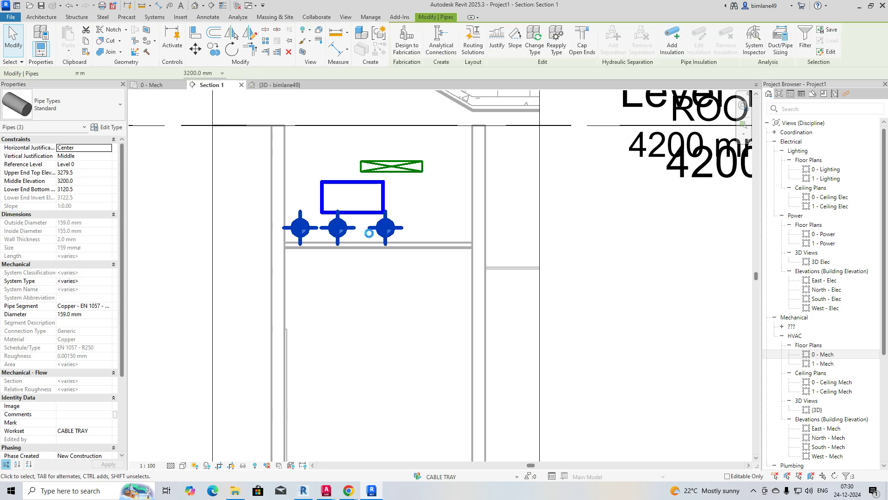
click(369, 233)
Step: Move the green cable tray up and to the right until its right edge touches the corridor's right wall
middle_drag(426, 152, 435, 213)
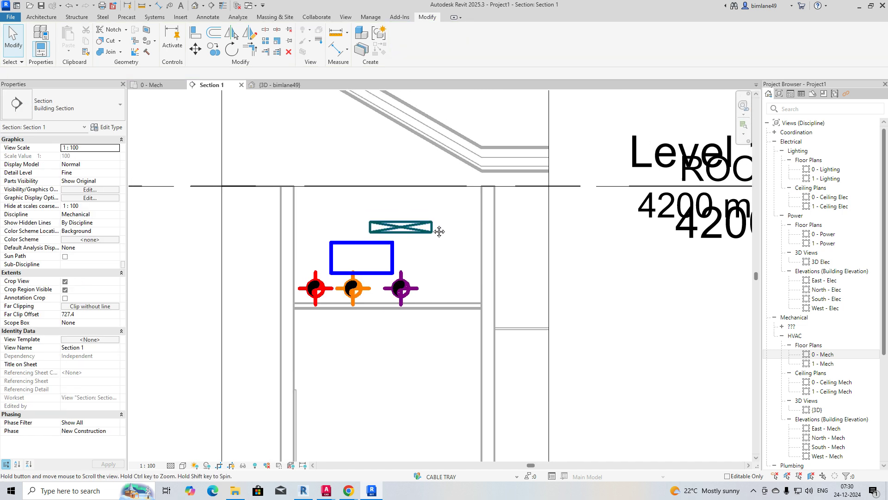
click(423, 234)
click(194, 50)
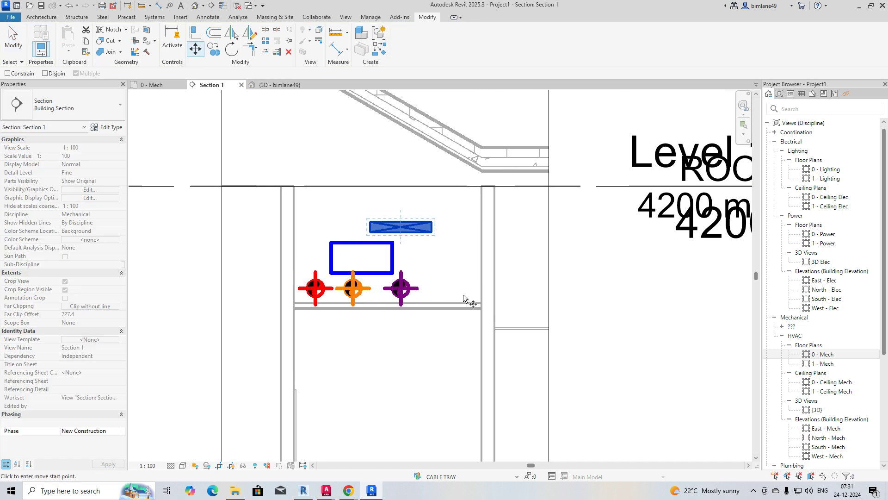
click(431, 222)
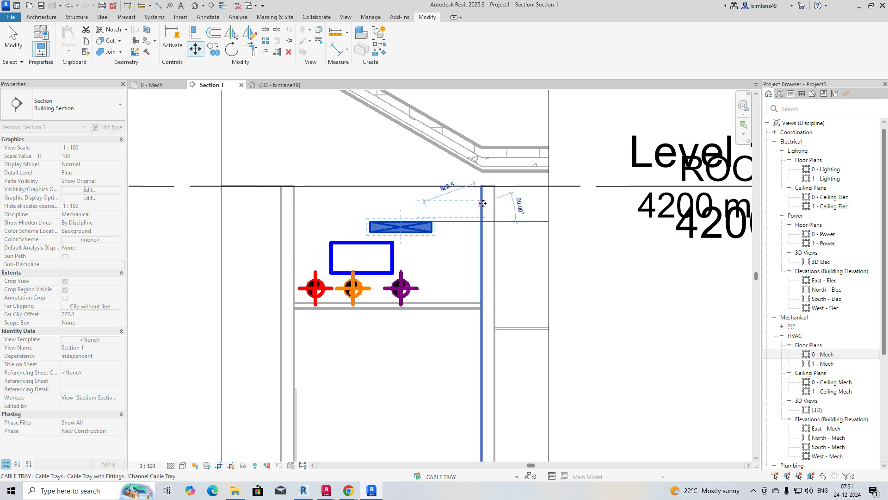
click(483, 208)
click(198, 51)
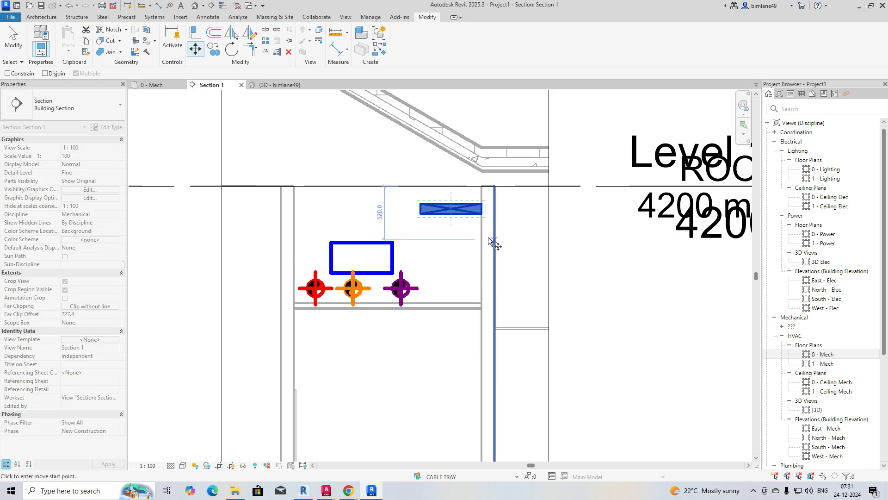
click(481, 214)
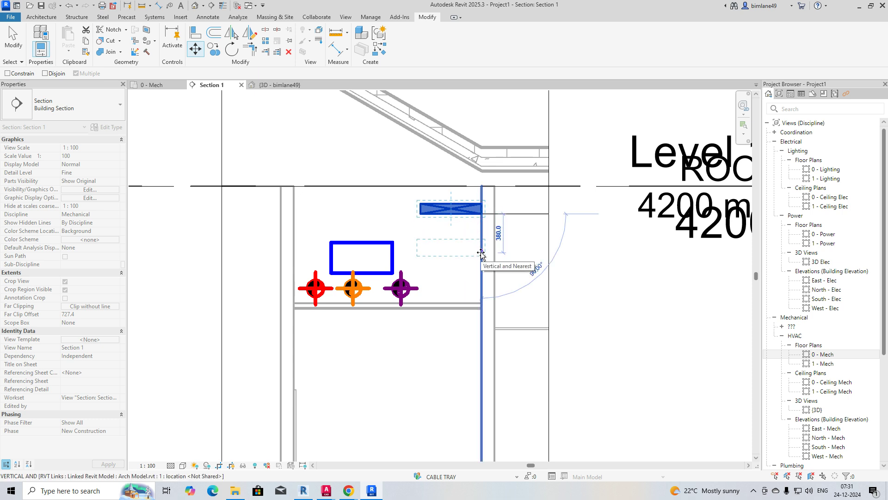
key(Escape)
Step: Move the cable tray straight up along the right wall until its top meets the 4200 mm level line
click(440, 203)
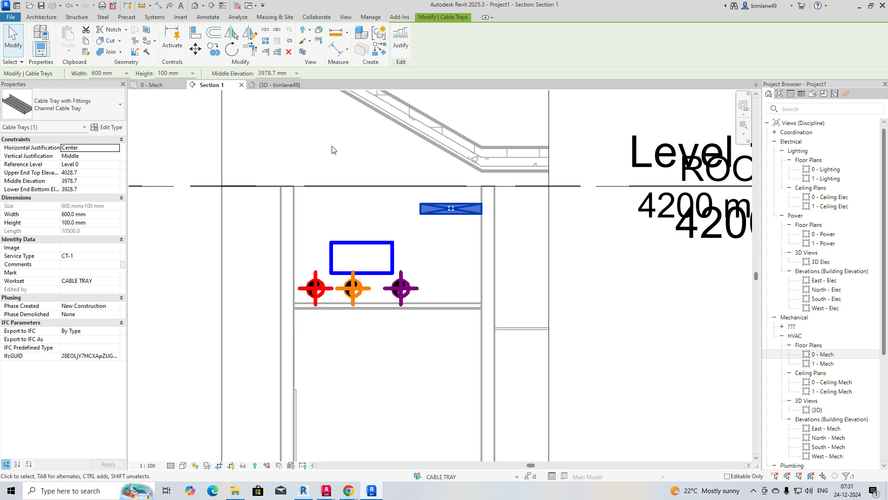
click(195, 48)
click(482, 204)
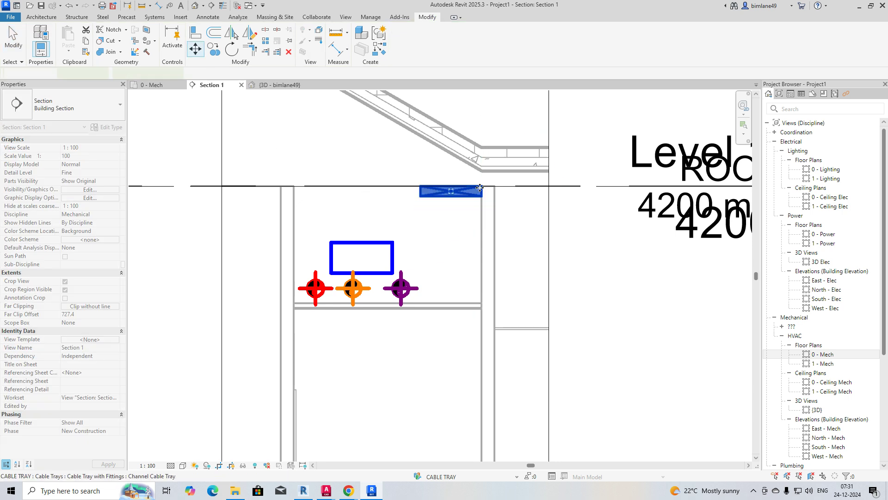
click(479, 188)
Step: Move the cable tray 200 mm straight down from the level line
click(195, 48)
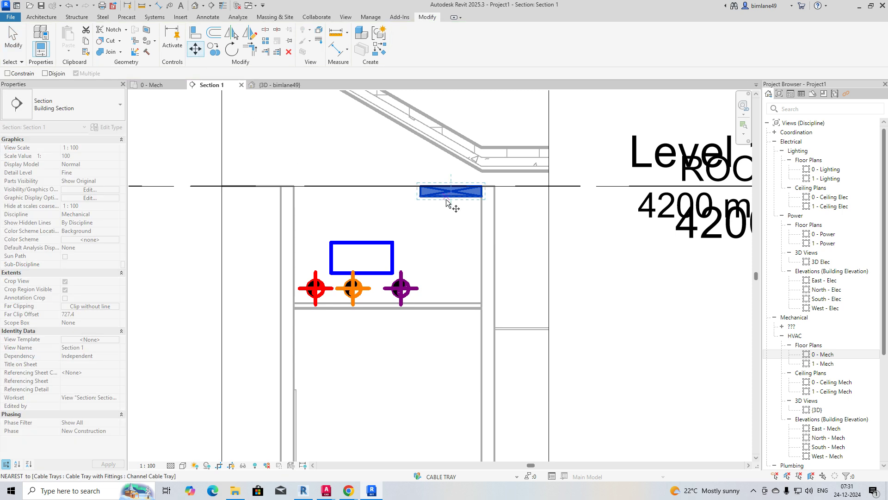
click(421, 191)
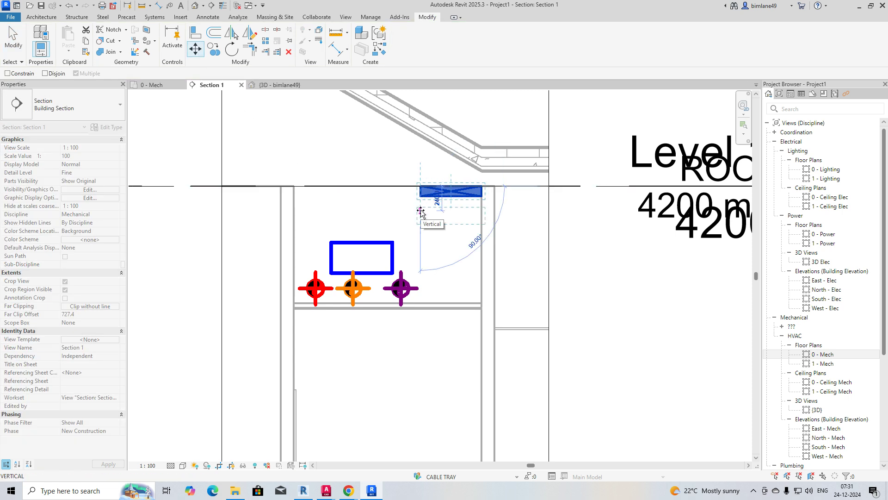
text(200)
key(Return)
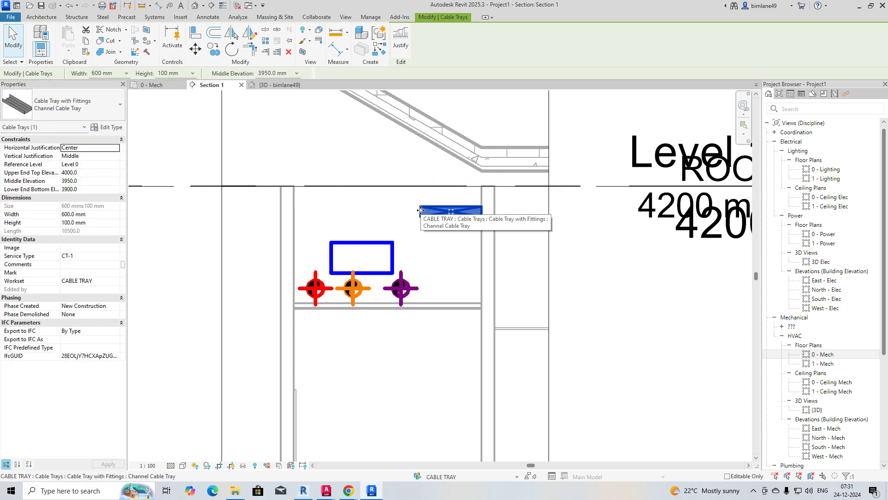
key(Escape)
Step: Move the blue supply air duct to the corridor's left wall, with its top roughly level with the cable tray's top
click(365, 243)
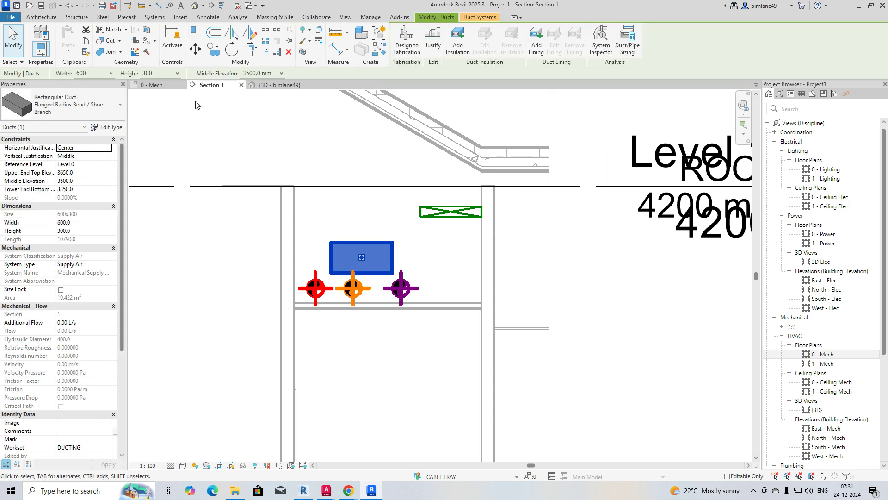
click(196, 49)
click(331, 242)
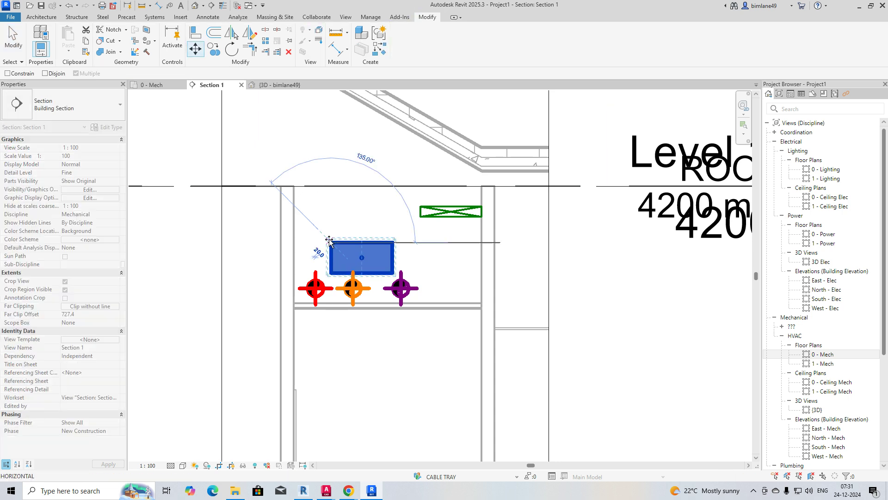
click(295, 205)
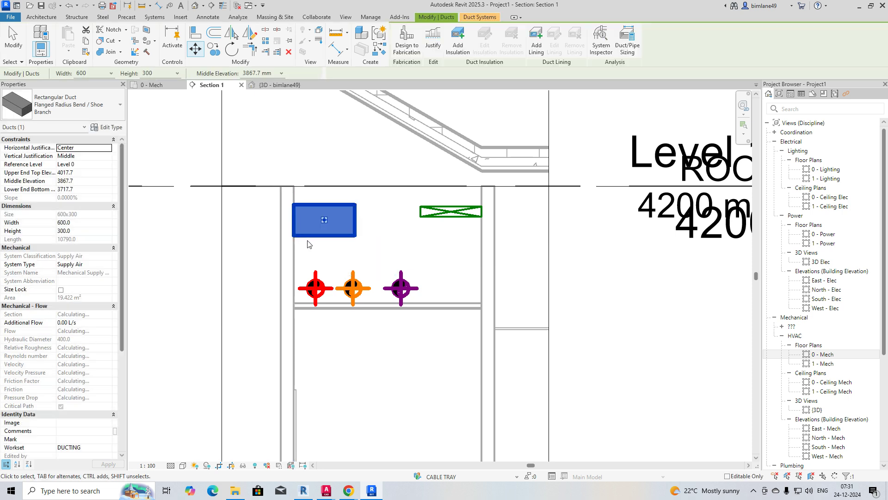
Step: Move the supply air duct 150 mm horizontally away from the left wall
click(196, 50)
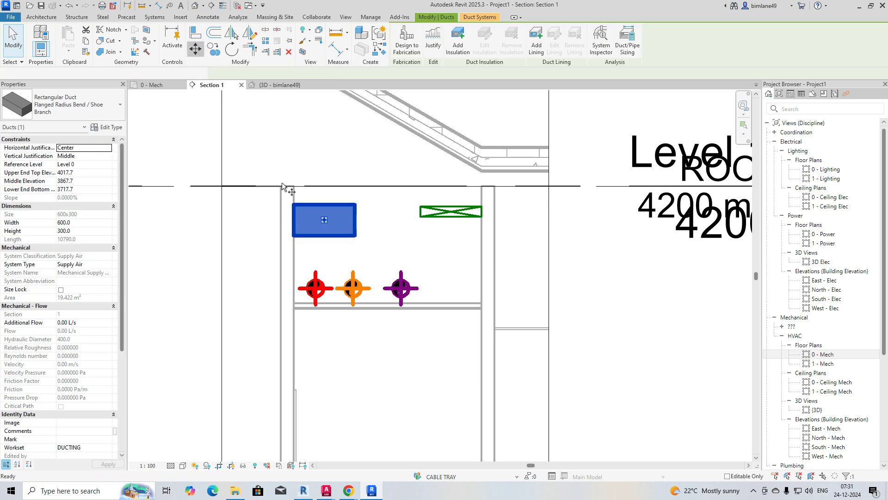
click(304, 205)
text(150)
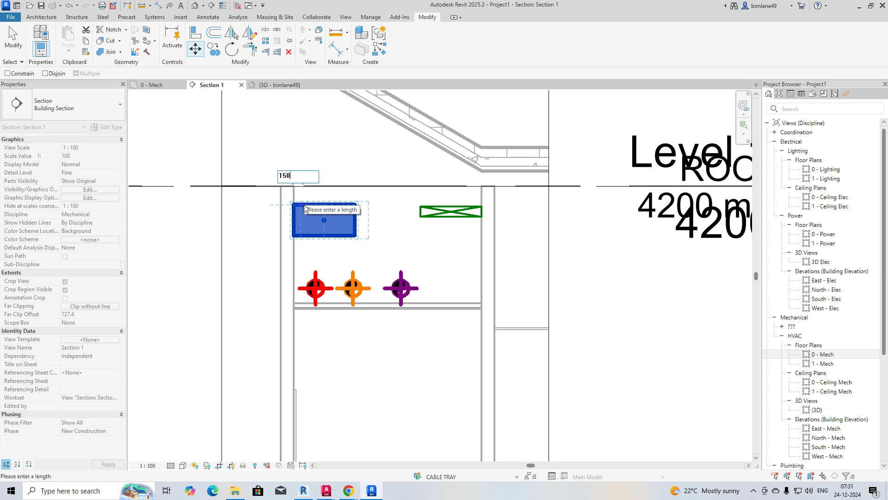
key(Return)
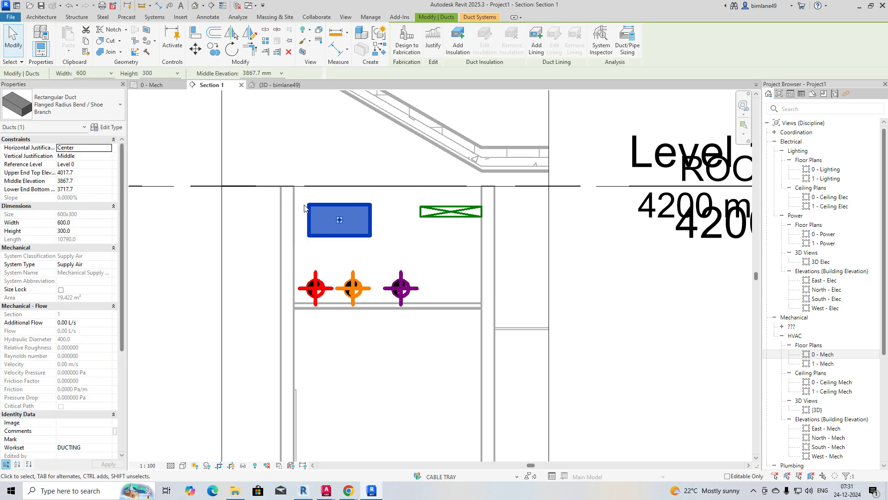
key(Escape)
Step: Move the cable tray 100 mm horizontally away from the right wall
click(440, 216)
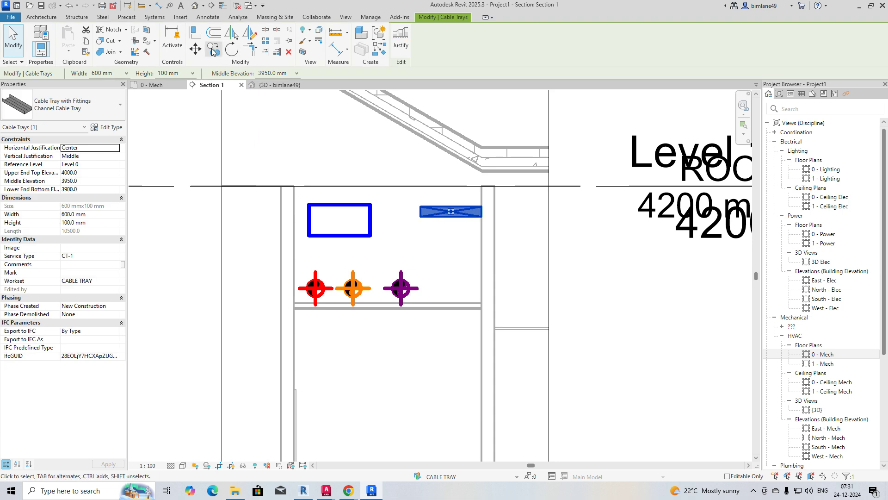
click(195, 48)
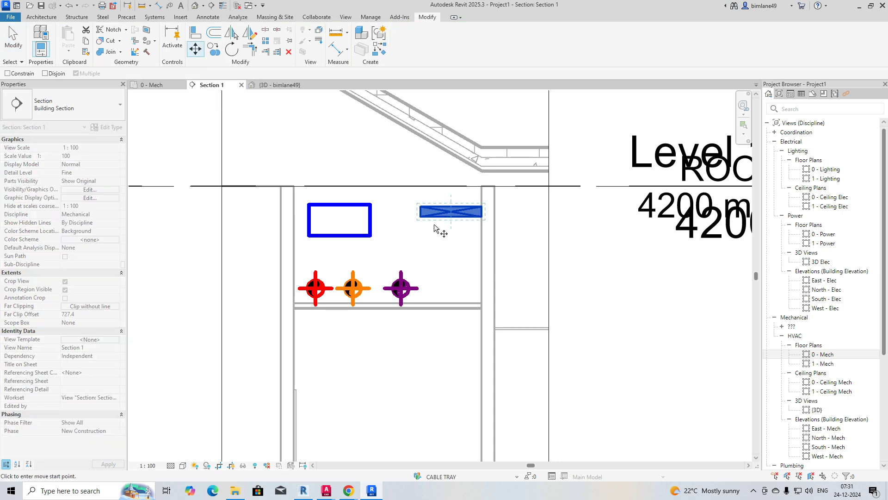
click(482, 216)
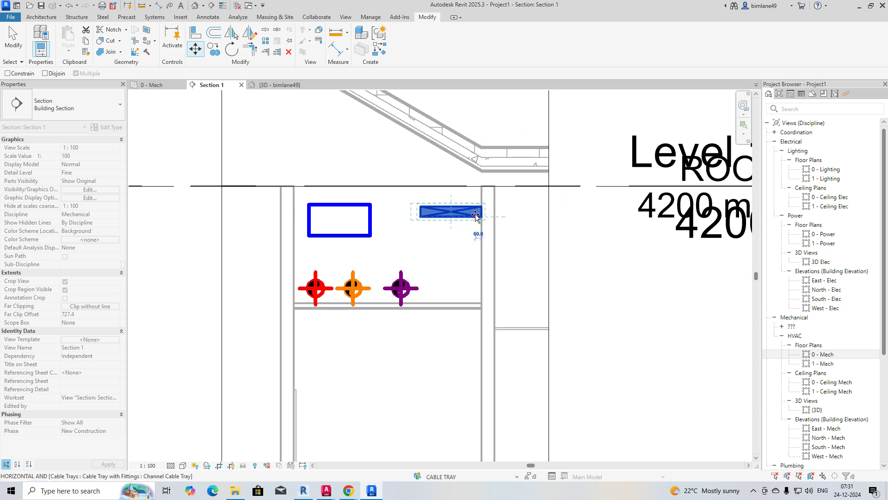
text(100)
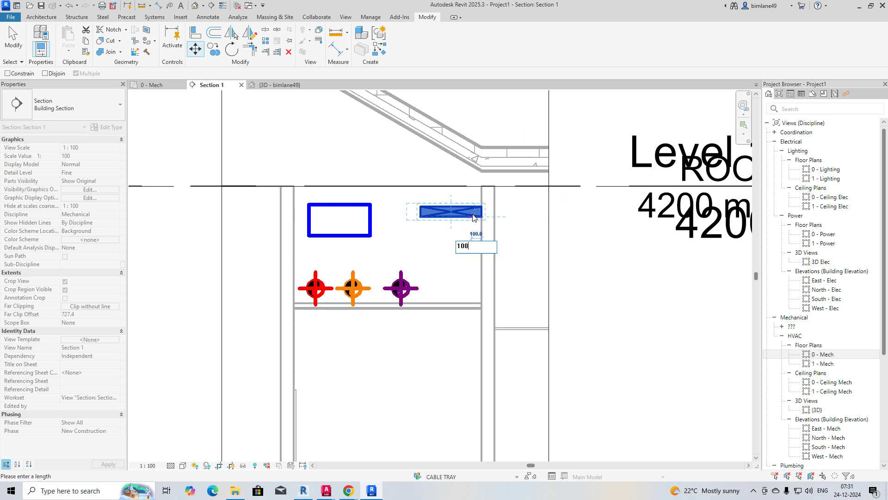
key(Return)
key(Escape)
Step: Move the orange hydronic return pipe exactly onto the red fire protection pipe as a spacing reference
middle_drag(454, 240, 449, 205)
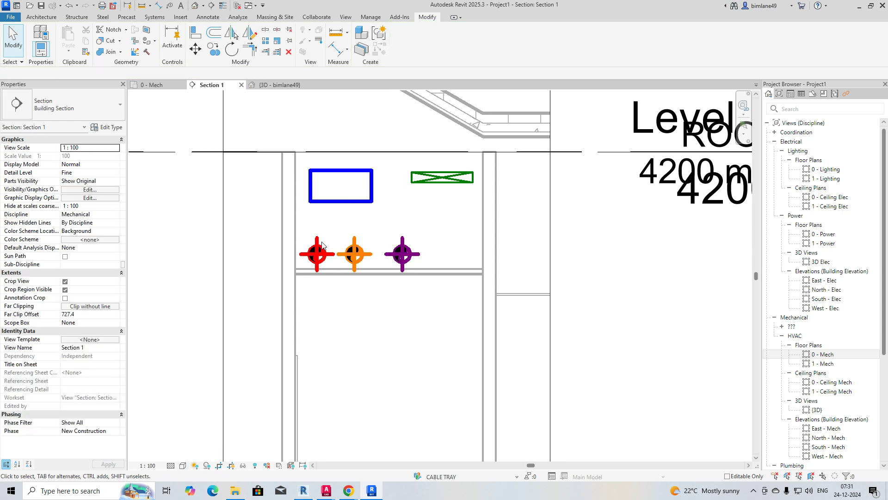
scroll(324, 241, up, 2)
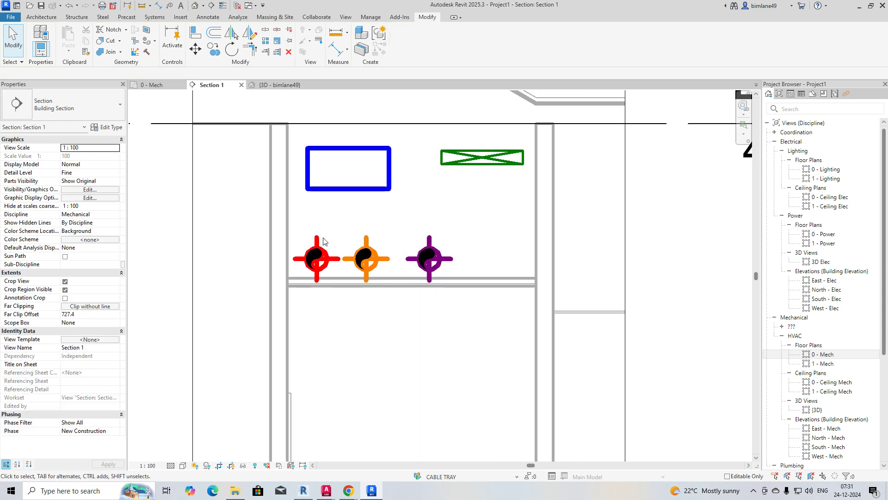
click(368, 258)
click(202, 55)
click(368, 238)
click(318, 237)
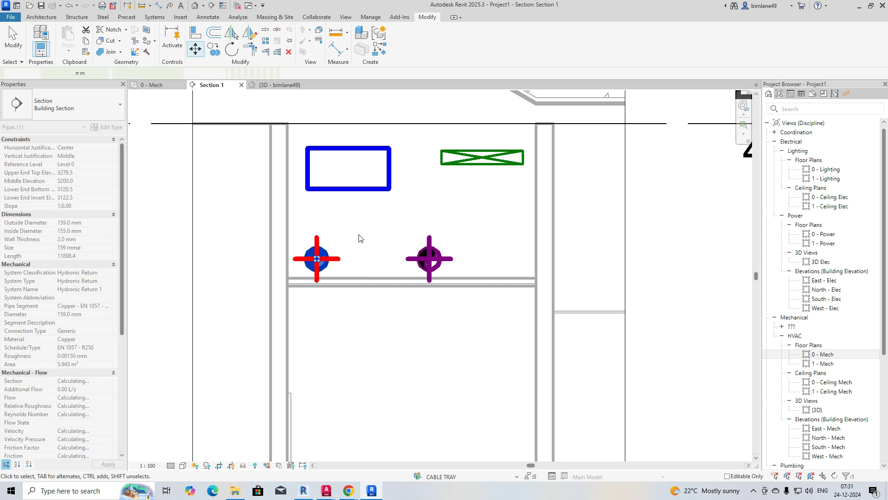
Step: Move the hydronic return pipe 150 mm rightward from the red pipe, at a 10° upward angle
click(196, 50)
click(318, 238)
text(1)
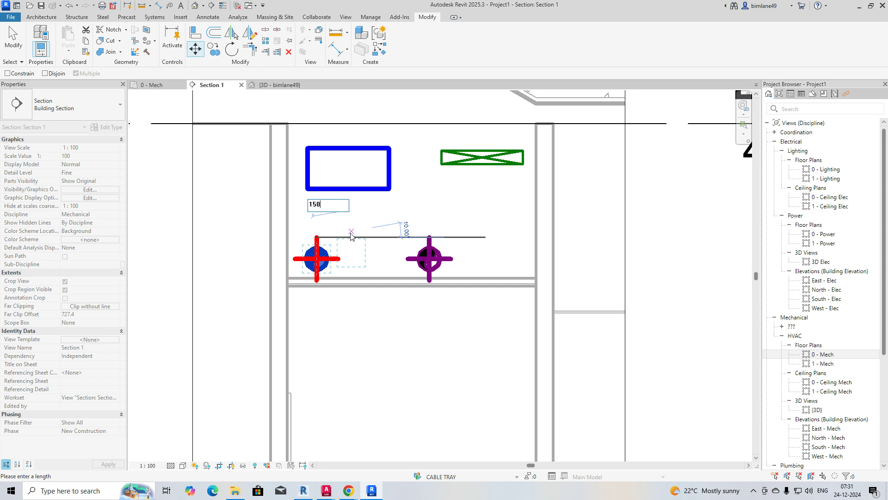
text(59.0)
key(Return)
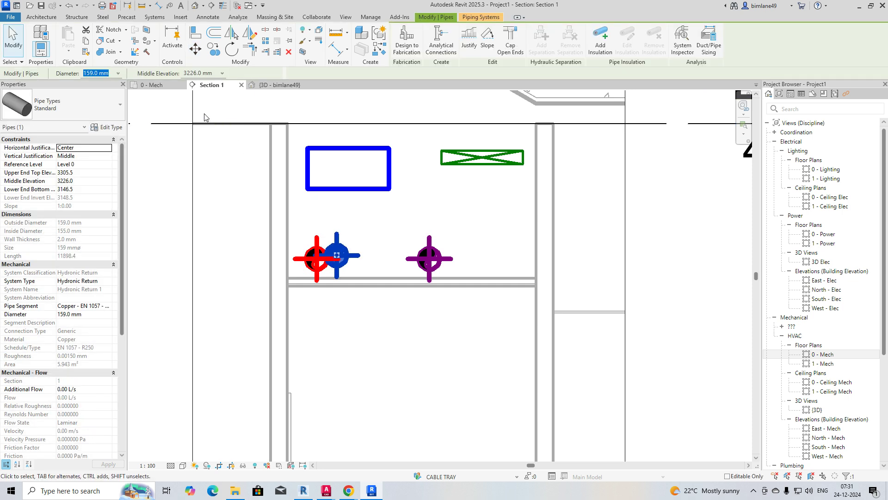
Step: Move the hydronic return pipe farther right and slightly down, into the gap between the red and purple pipes
click(195, 49)
click(315, 256)
click(356, 281)
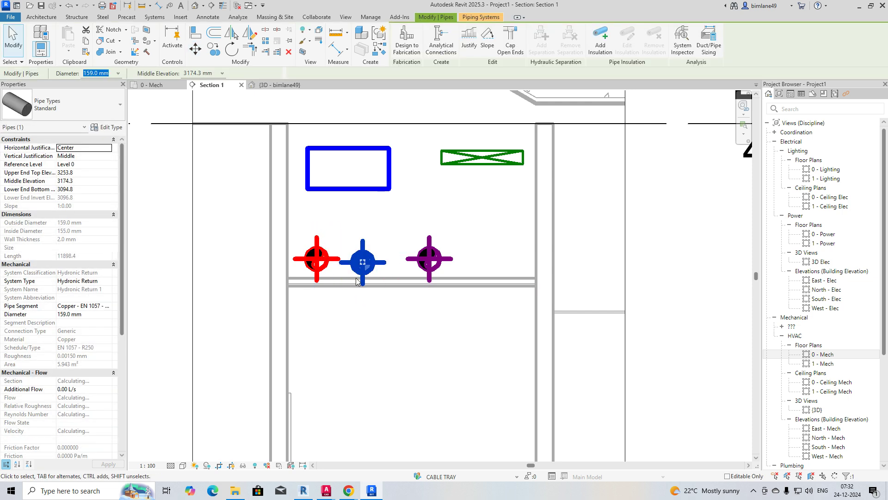
click(195, 48)
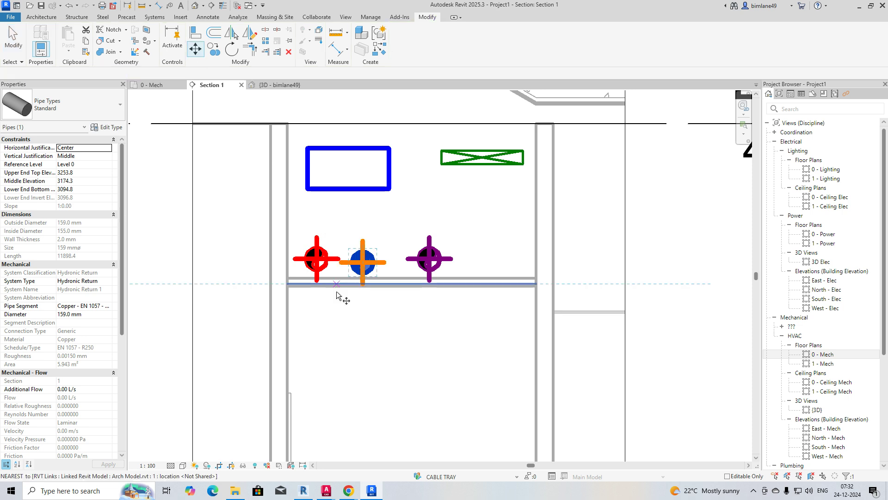
scroll(341, 273, up, 2)
key(Escape)
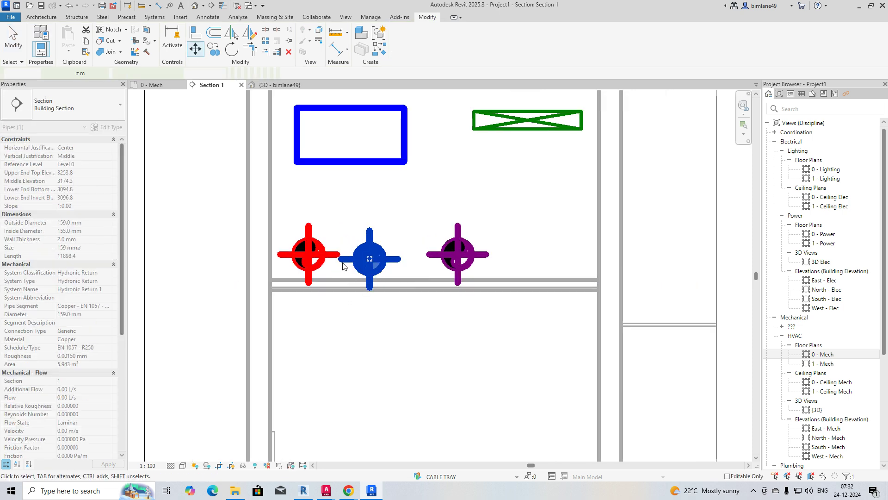
key(Escape)
key(a)
key(l)
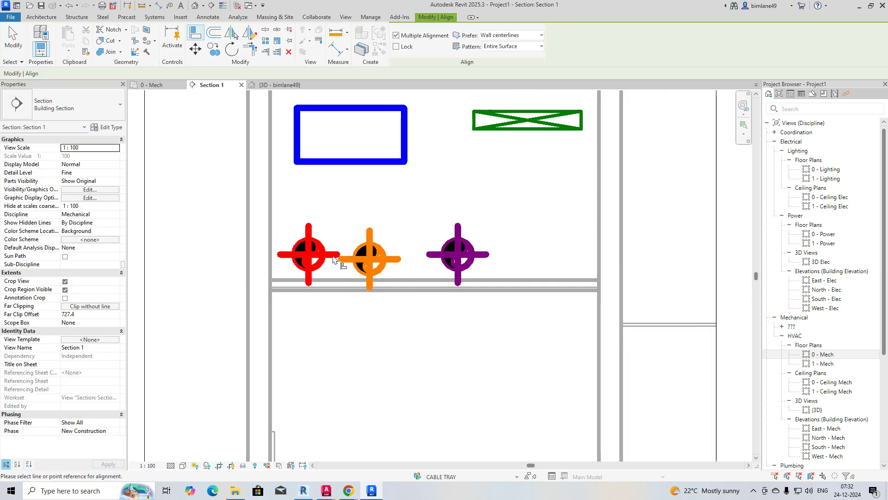
key(Escape)
click(369, 263)
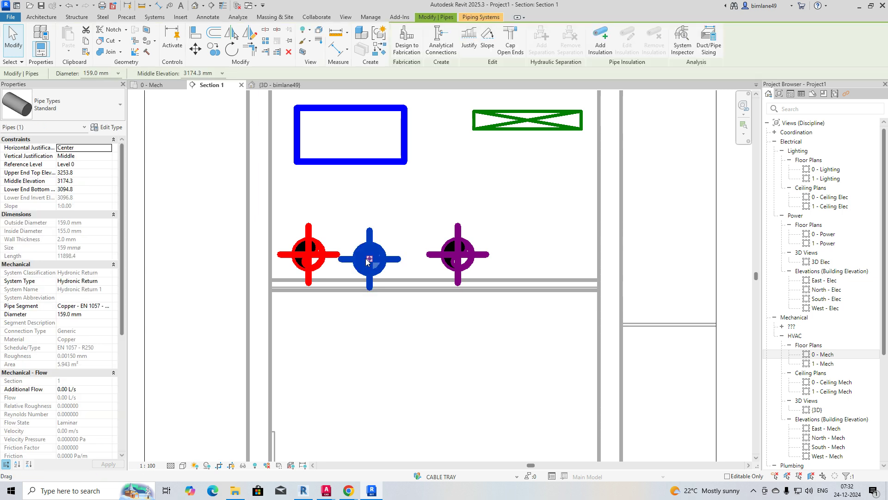
drag(369, 261, 391, 278)
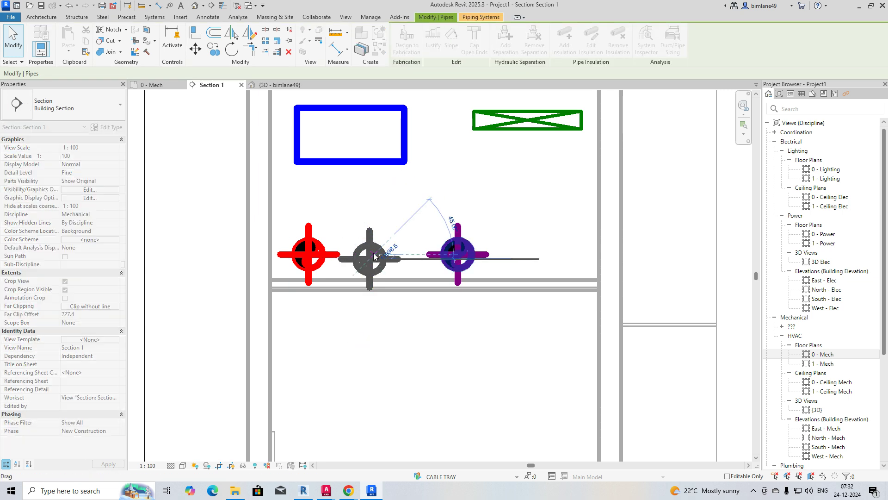
key(Escape)
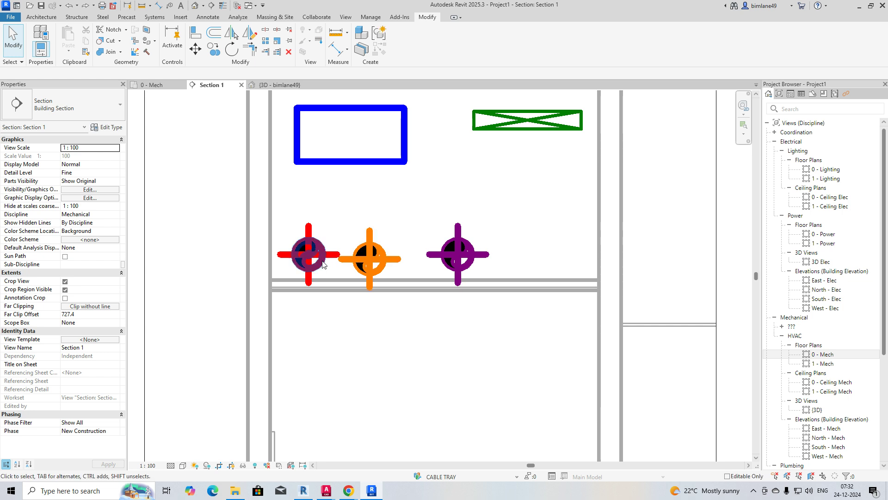
Step: Set the orange hydronic return pipe's middle elevation to 3200 mm to match the red pipe, and nudge it slightly toward the purple pipe
click(322, 264)
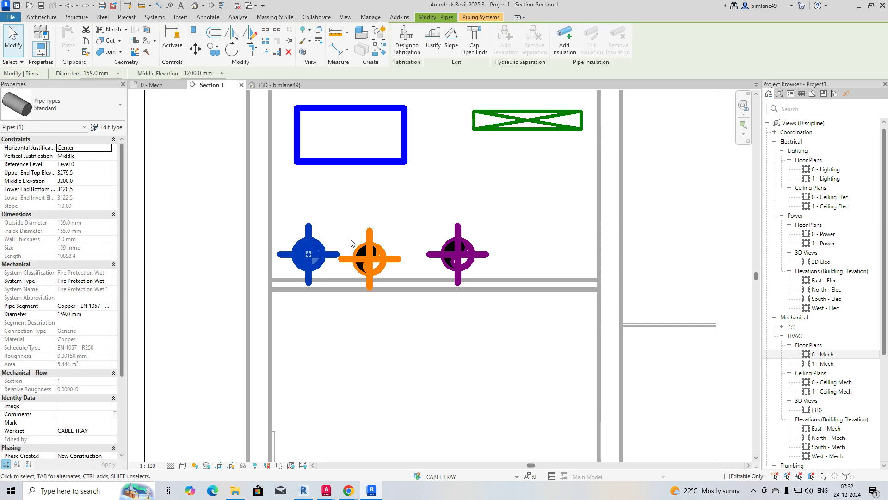
key(Escape)
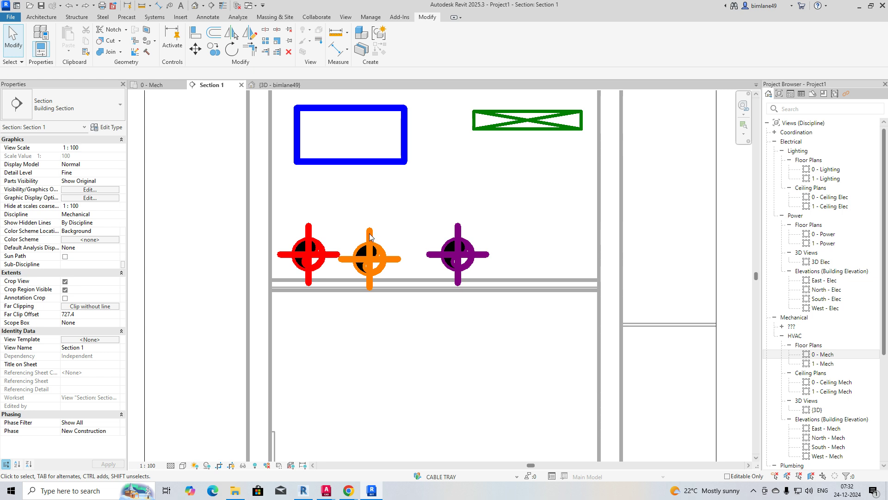
scroll(377, 253, down, 1)
click(375, 258)
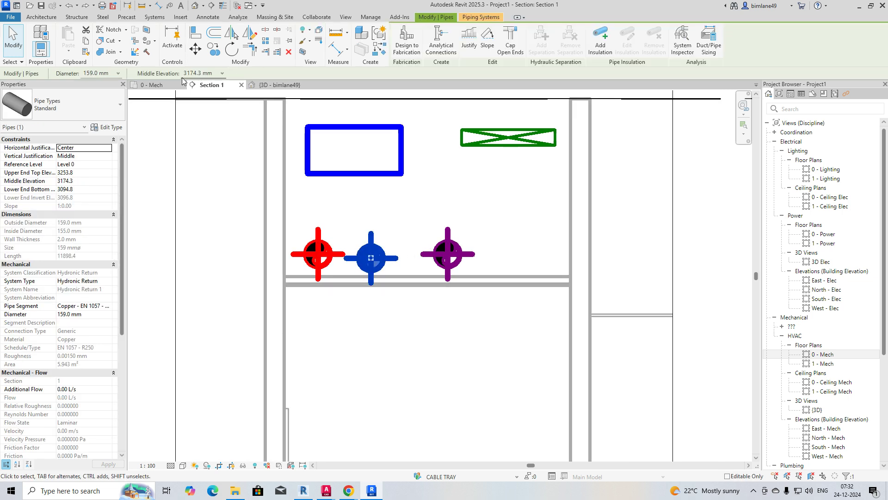
click(205, 73)
text(3200)
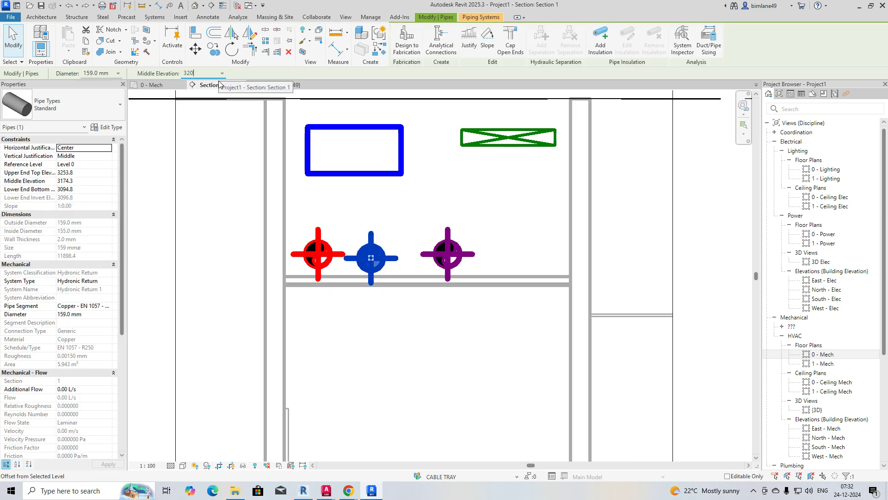
key(Return)
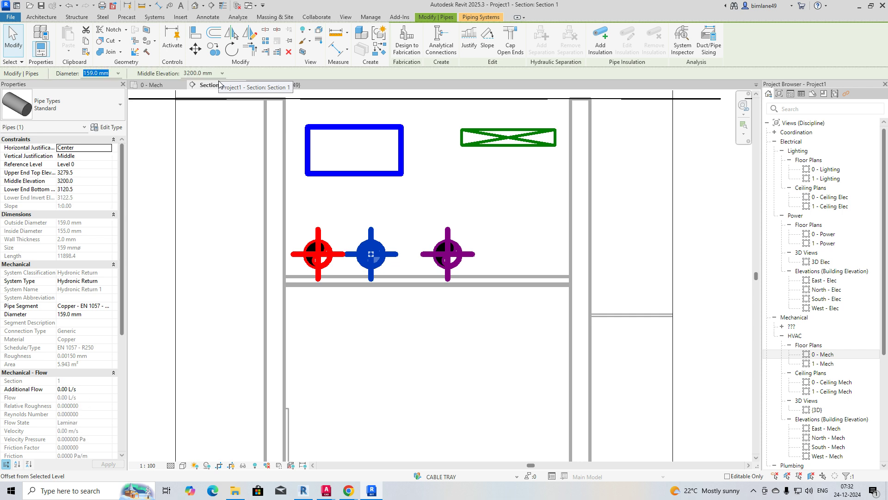
click(313, 192)
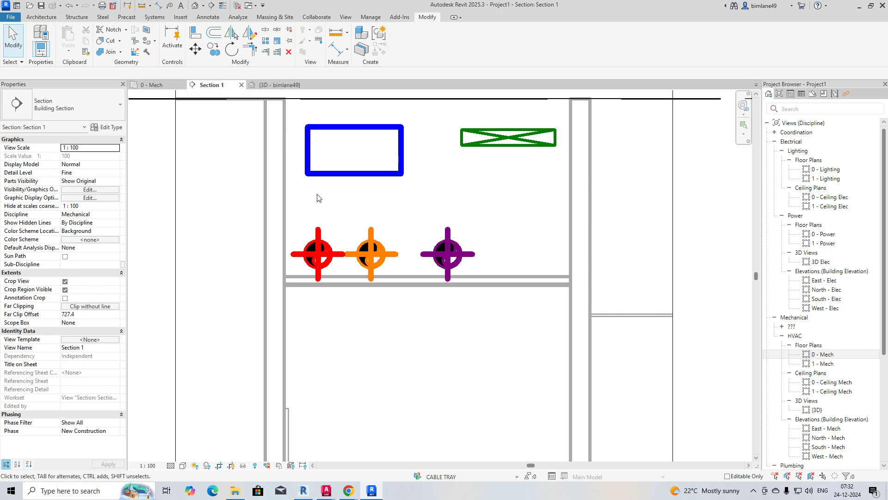
click(358, 245)
key(Right)
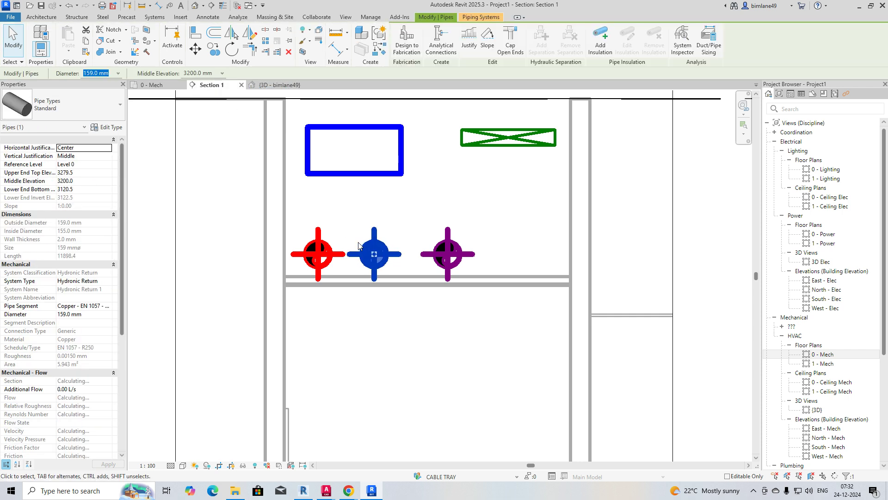
Step: Try a different visual style and toggle the Thin Lines display in the section view
click(183, 469)
click(200, 420)
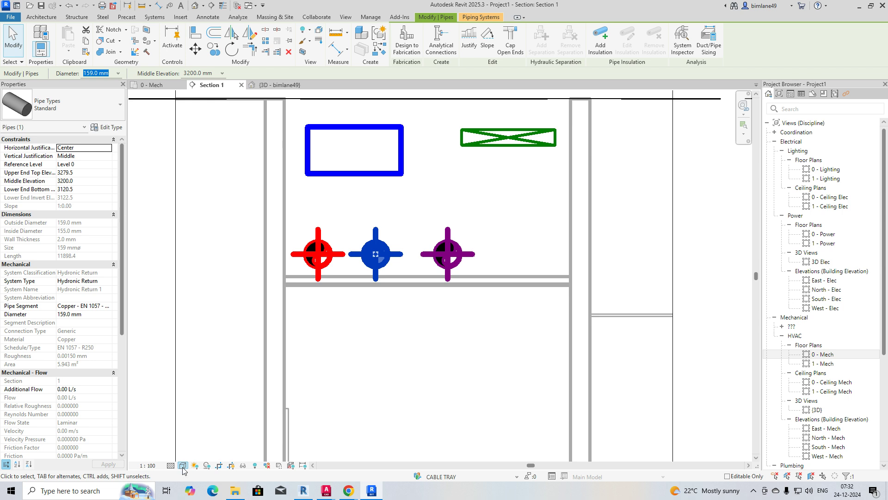
click(183, 468)
click(206, 419)
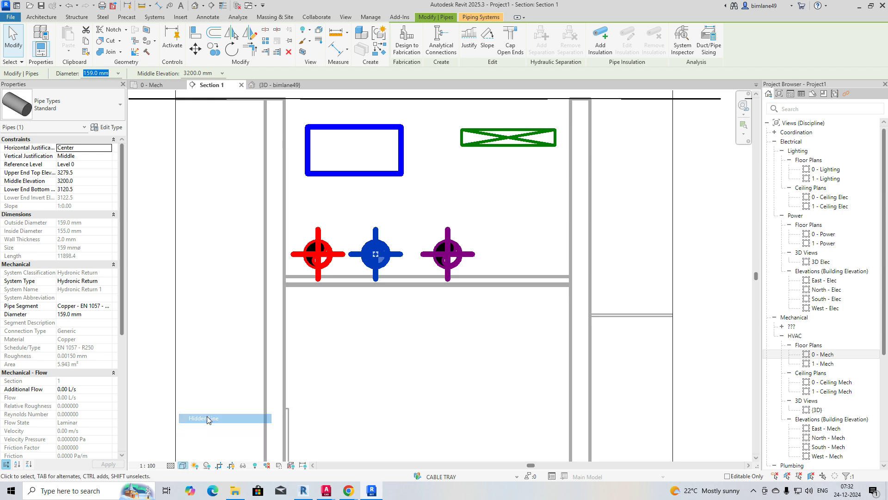
click(223, 6)
click(372, 299)
click(222, 7)
Step: Nudge the purple hydronic supply pipe toward the orange pipe until the three pipes are about evenly spaced
scroll(435, 260, up, 1)
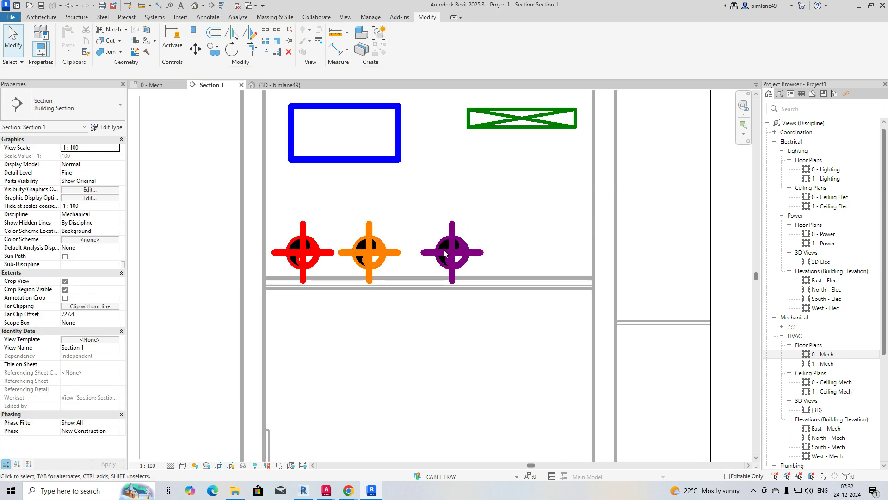
click(444, 273)
key(Left)
key(Left)
key(Left)
key(Left)
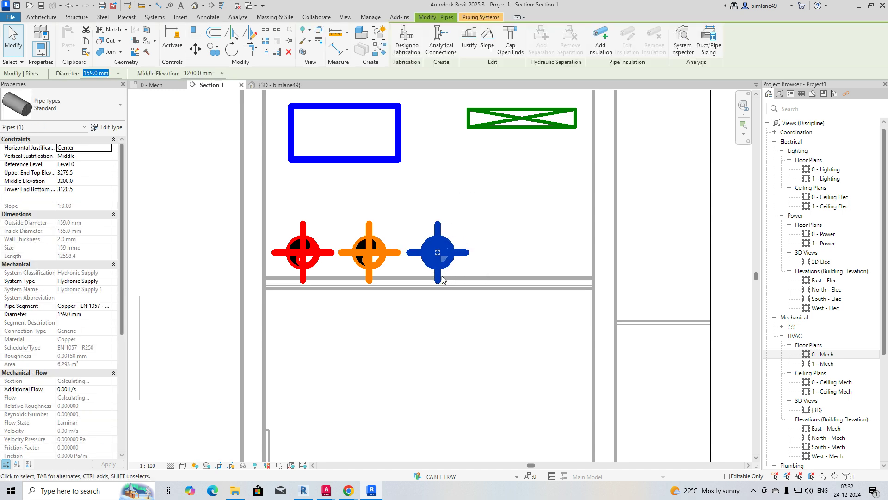
click(332, 303)
Step: Raise the red, orange and purple pipes together to a middle elevation of 3340 mm
drag(206, 201, 493, 364)
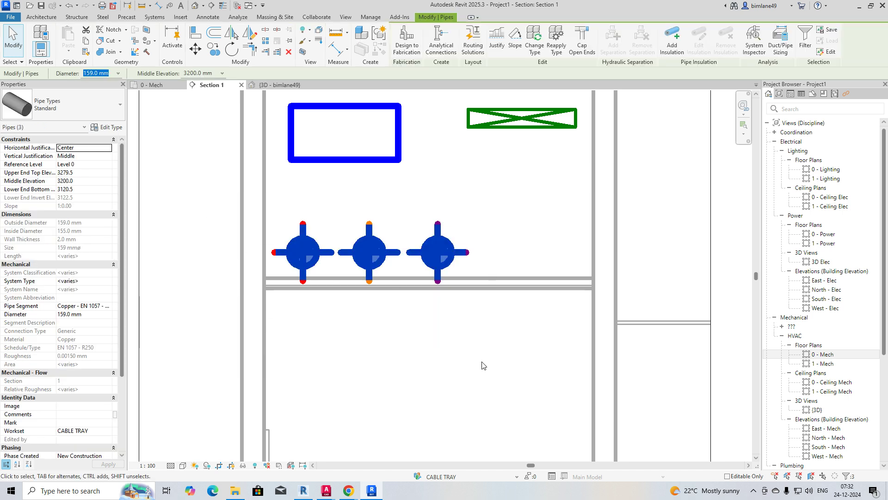
key(Up)
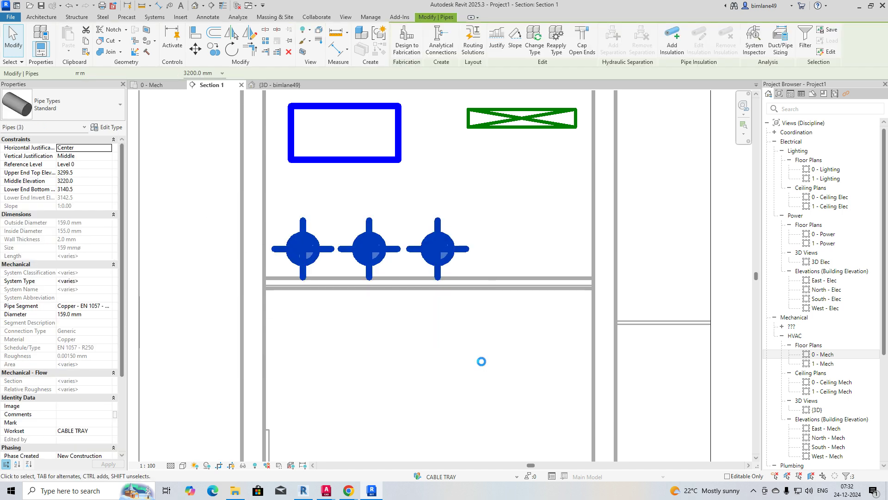
key(Up)
key(Up)
key(Up)
key(Up)
key(Up)
key(Up)
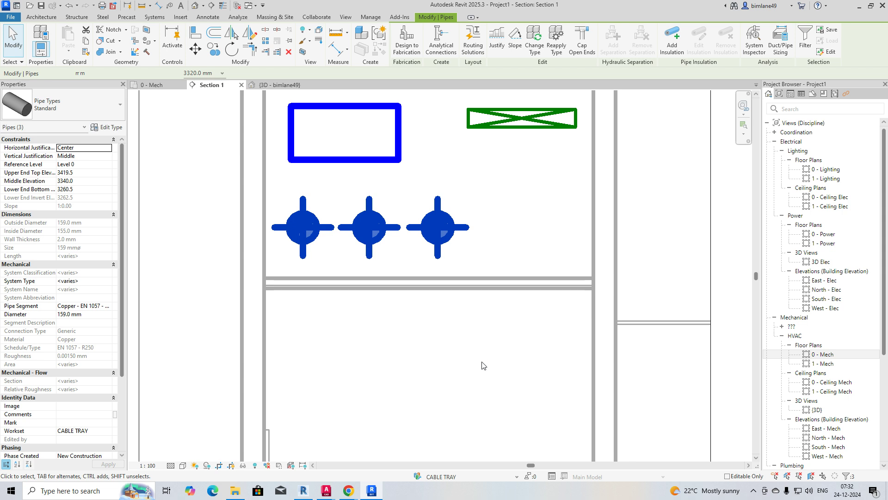
click(418, 370)
Step: Isolate the duct, cable tray and three pipes of the corridor in a 3D view using Selection Box
scroll(413, 295, down, 2)
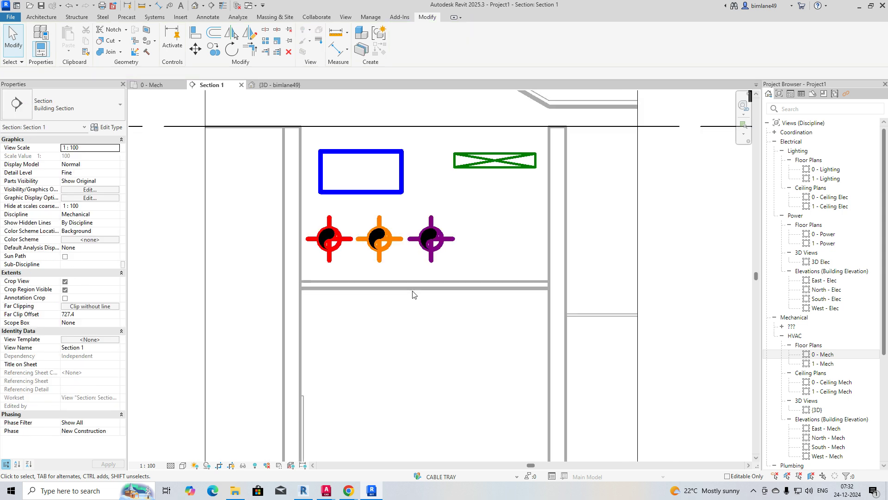
scroll(413, 294, down, 2)
drag(319, 179, 521, 340)
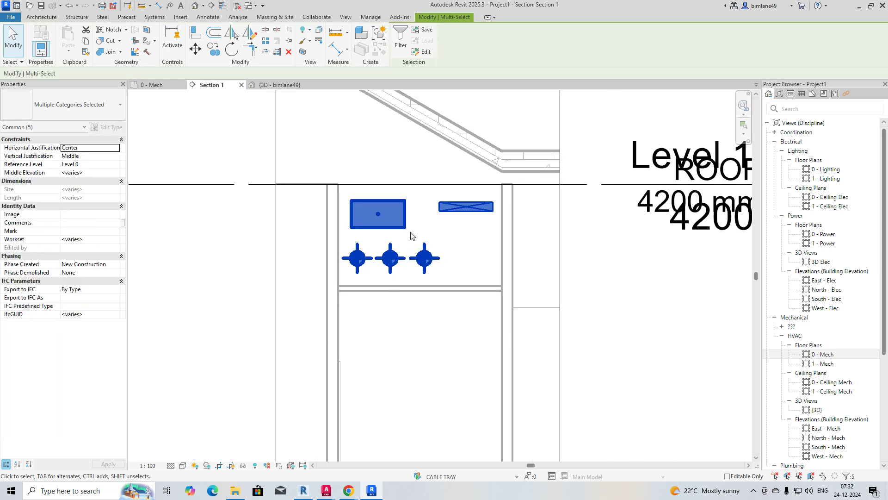
click(304, 55)
Step: Shorten the 3D section box lengthwise to crop the view to the end of the corridor where the services bend
shift+middle_drag(373, 342, 384, 311)
click(471, 259)
scroll(467, 269, down, 1)
drag(479, 233, 587, 287)
shift+middle_drag(558, 296, 224, 318)
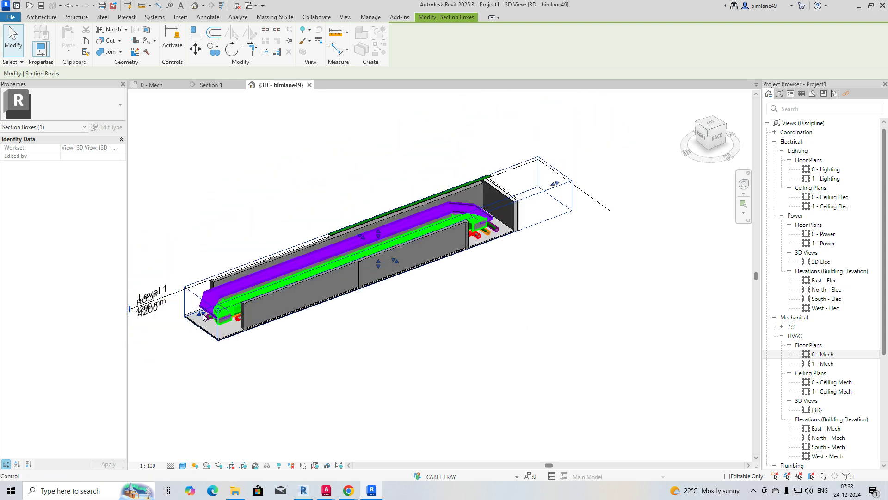
drag(201, 314, 351, 295)
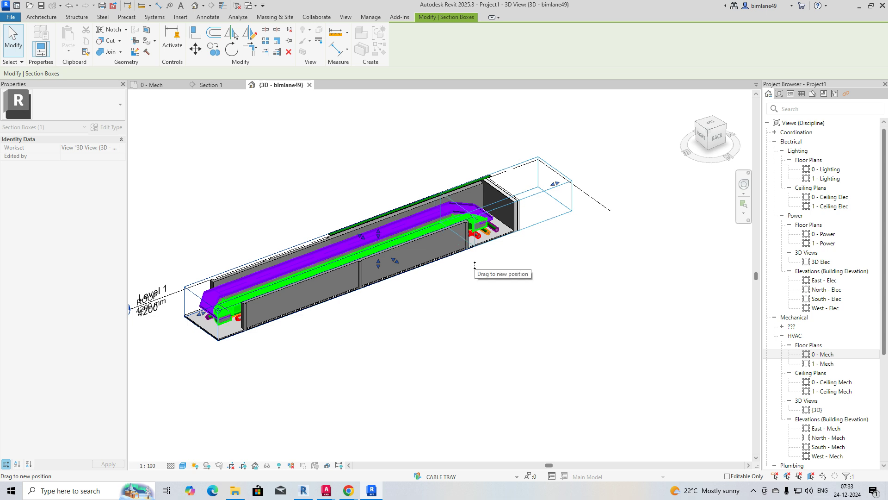
drag(475, 265, 470, 271)
Step: Orient the 3D view to Back and nudge the cable tray sideways toward the corridor wall, clear of the green duct
shift+middle_drag(569, 256, 517, 205)
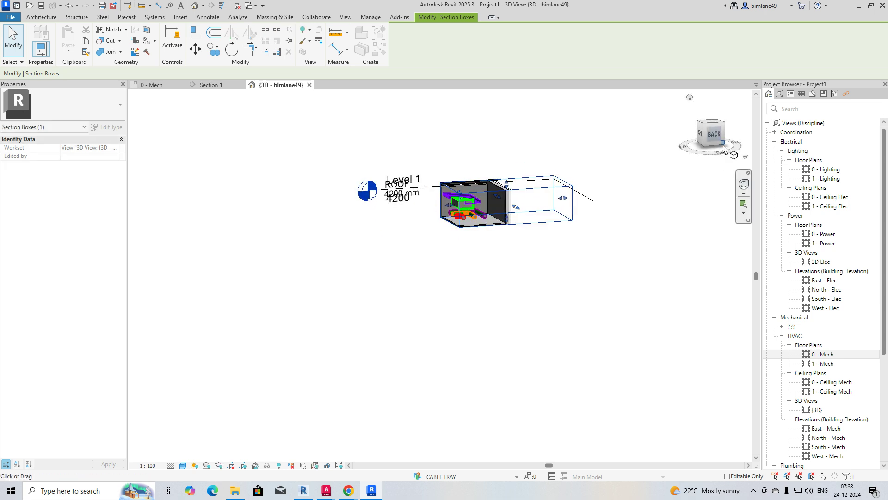
click(713, 135)
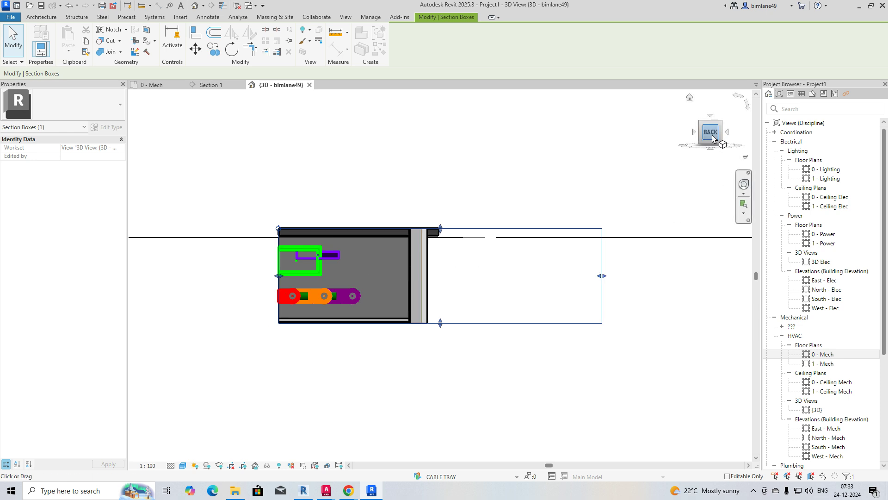
click(341, 257)
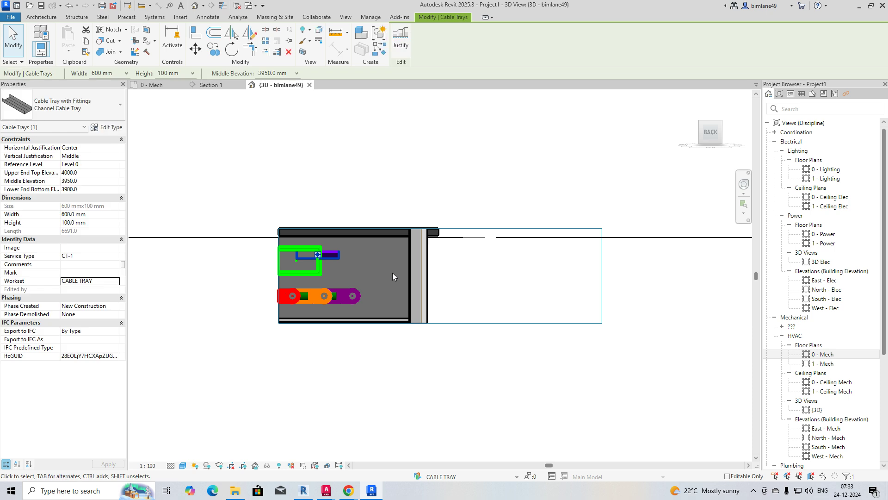
key(Right)
key(Right)
key(Right)
key(Right)
key(Right)
key(Right)
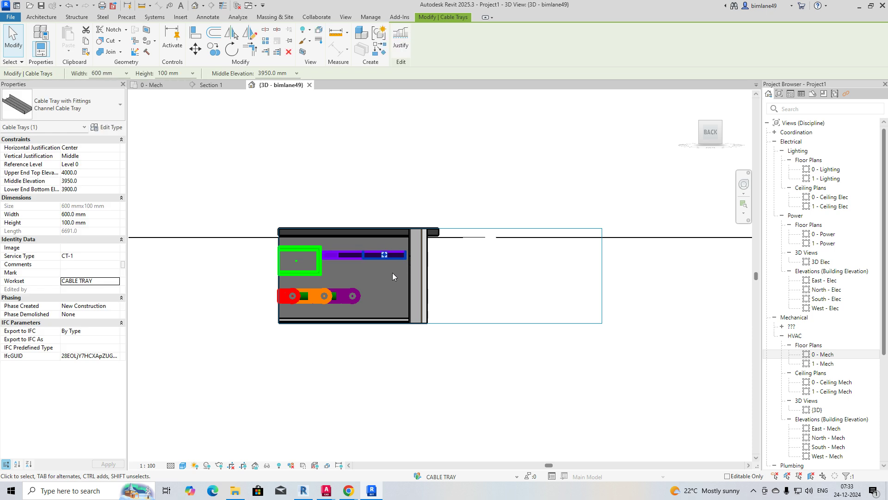
key(Left)
Step: Pull the section box's empty side in close to the corridor wall and extend the box lengthwise along the corridor
shift+middle_drag(386, 262, 477, 324)
click(477, 298)
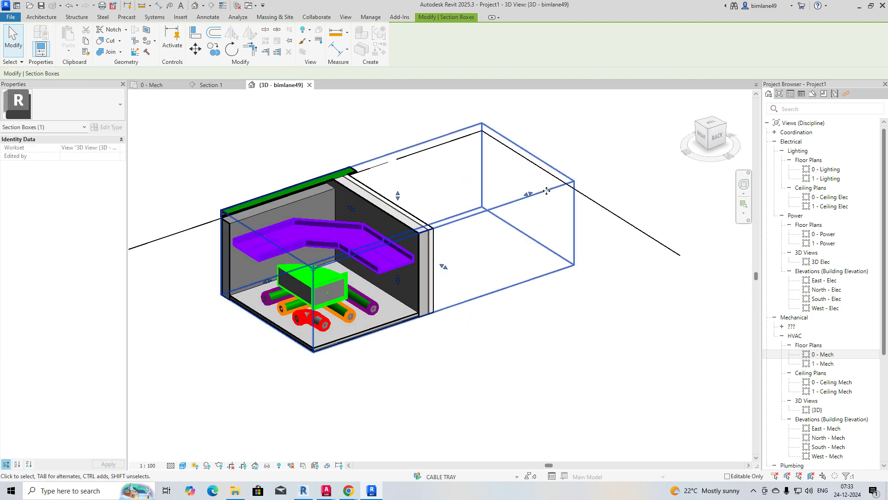
drag(528, 194, 411, 233)
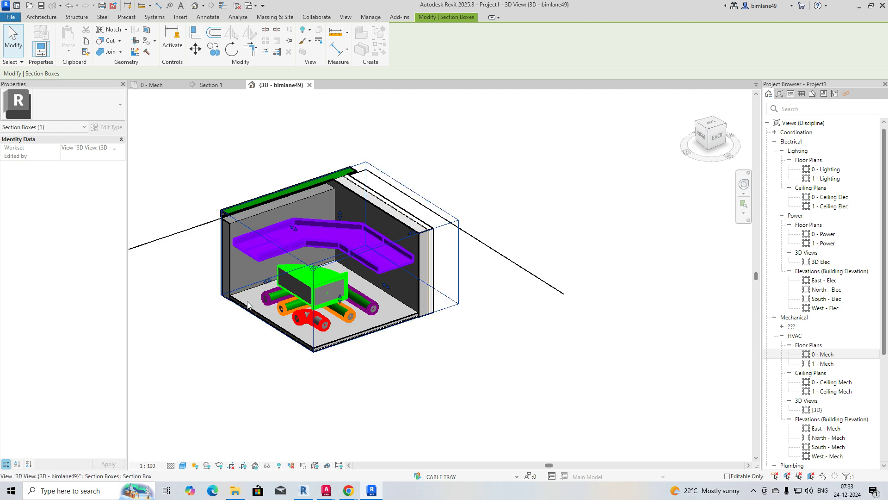
middle_drag(258, 292, 364, 269)
drag(372, 260, 222, 309)
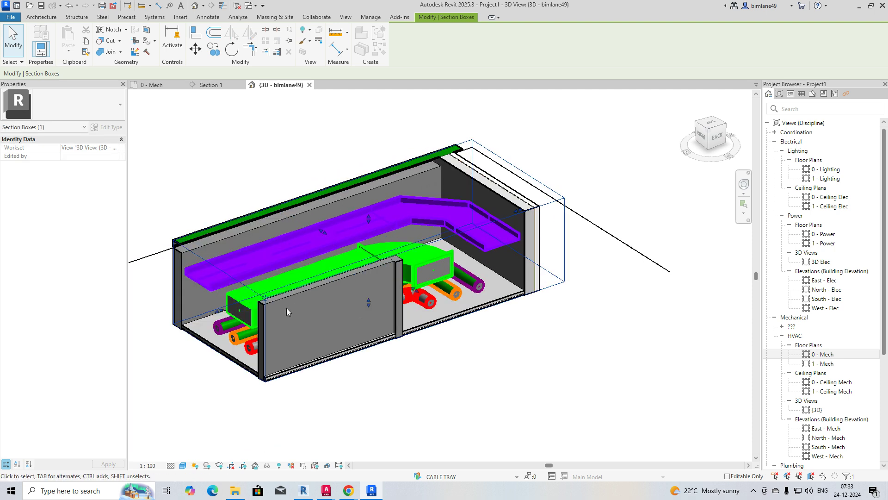
Step: Enlarge the section box upward and over the neighbouring room, and orient the 3D view to Back
shift+middle_drag(367, 222, 440, 270)
drag(441, 260, 555, 326)
shift+middle_drag(554, 327, 413, 213)
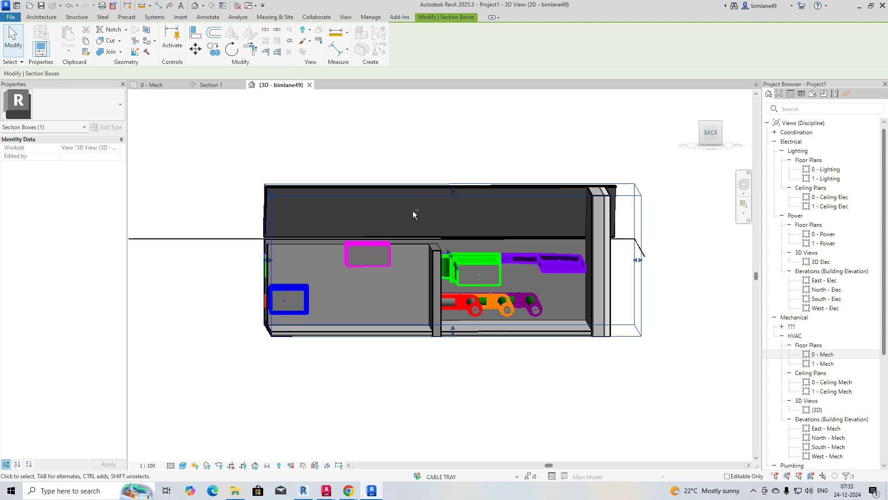
click(707, 134)
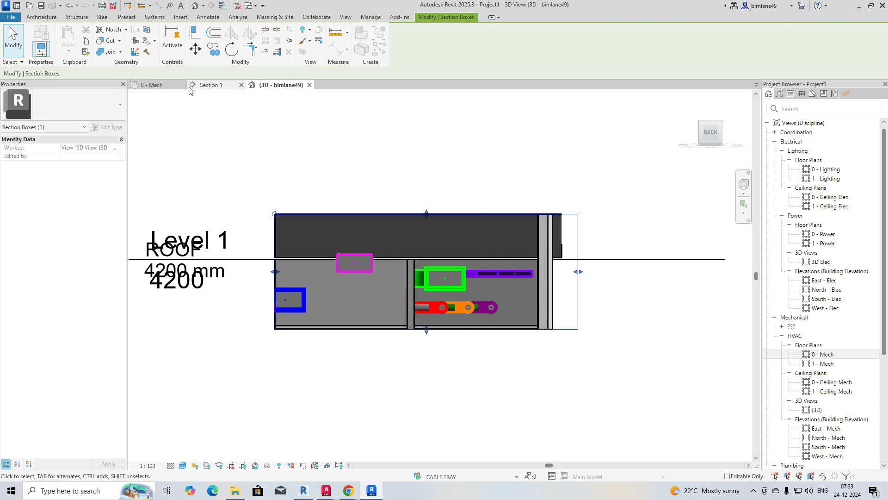
Step: Return to the 0 - Mech floor plan, centred on the corridors around the Section 1 marker
click(168, 88)
middle_drag(474, 202, 553, 223)
key(Escape)
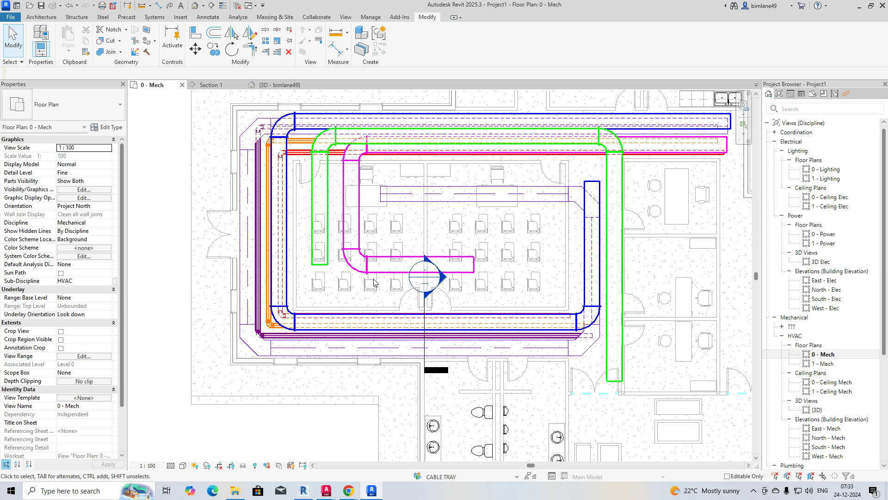
click(425, 314)
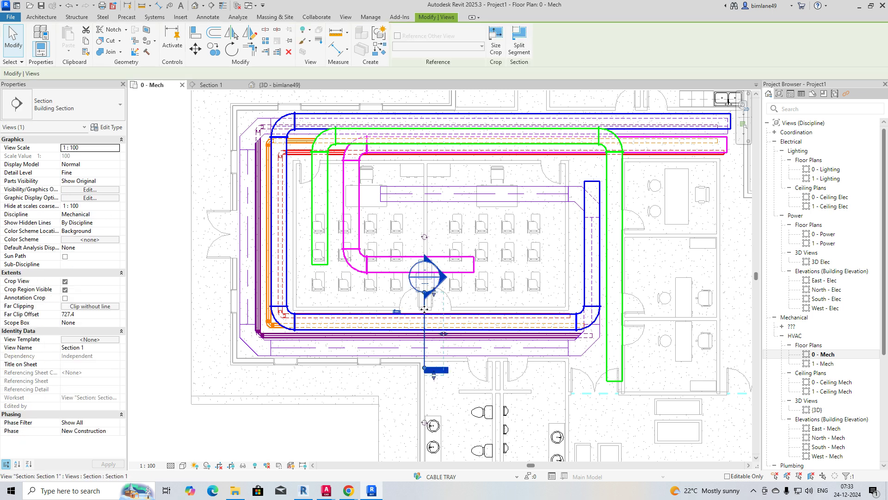
key(c)
key(o)
click(425, 309)
key(Escape)
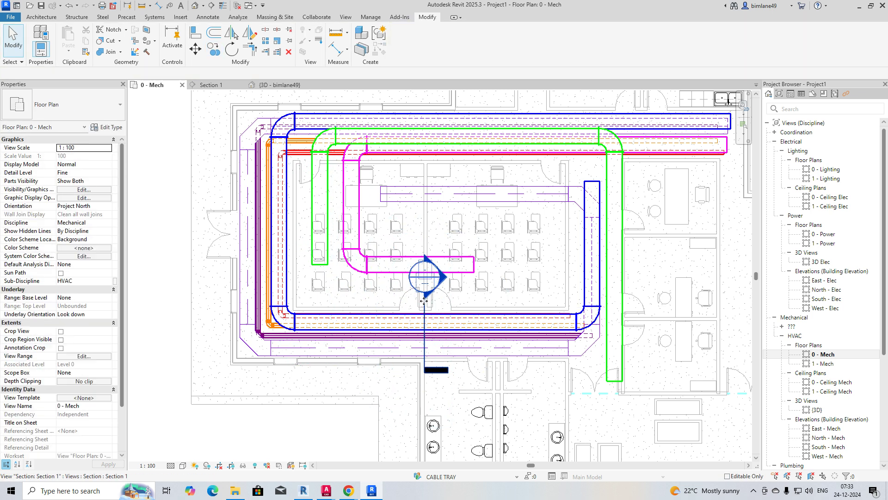
Step: Move the Section 1 marker onto the left corridor and rotate it 90° so it cuts across the services there
click(424, 307)
drag(425, 307, 266, 209)
click(233, 51)
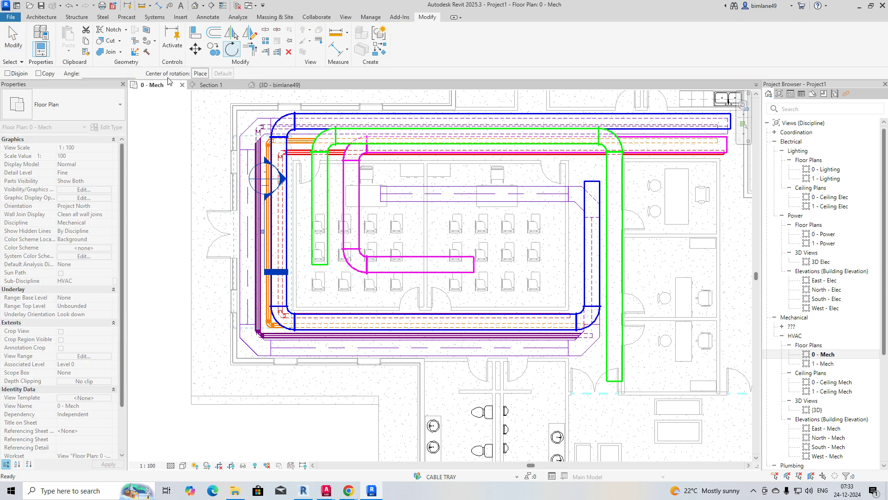
text(9)
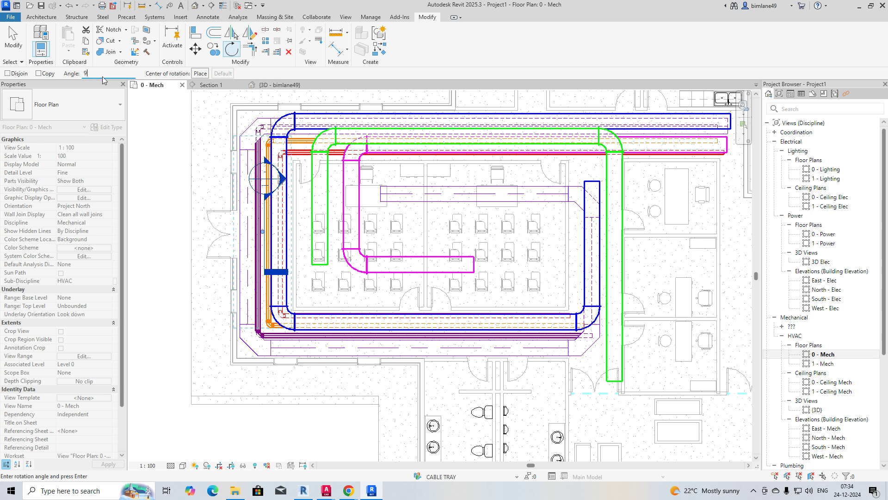
text(0)
key(Return)
scroll(260, 236, up, 3)
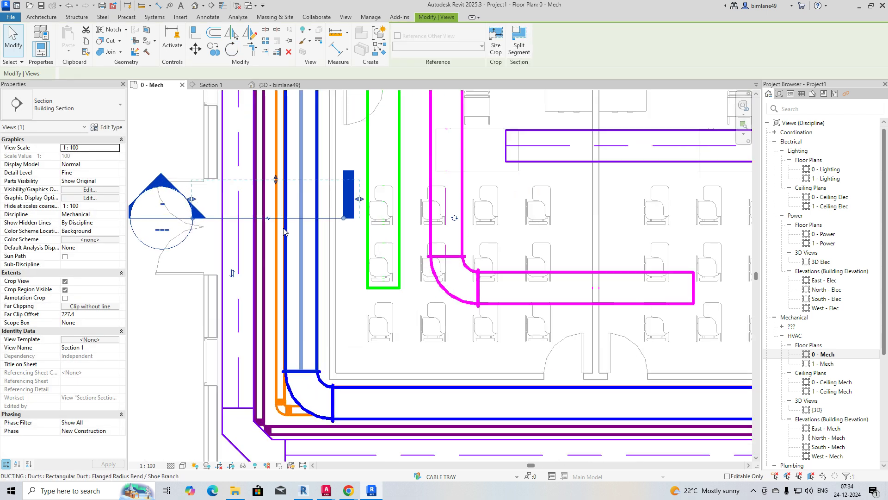
Step: Extend the Section 1 line and its crop extent past the magenta duct in the adjoining room, and open the section view
drag(343, 218, 476, 217)
right_click(353, 220)
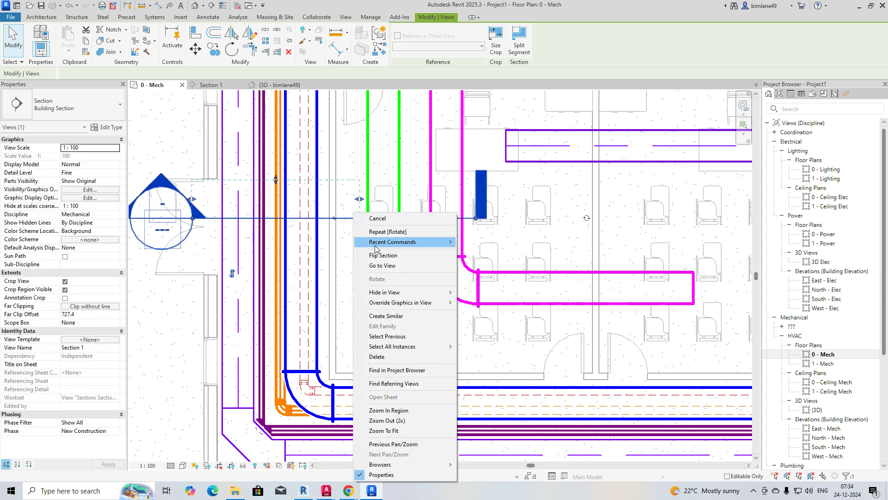
key(Escape)
drag(360, 200, 473, 204)
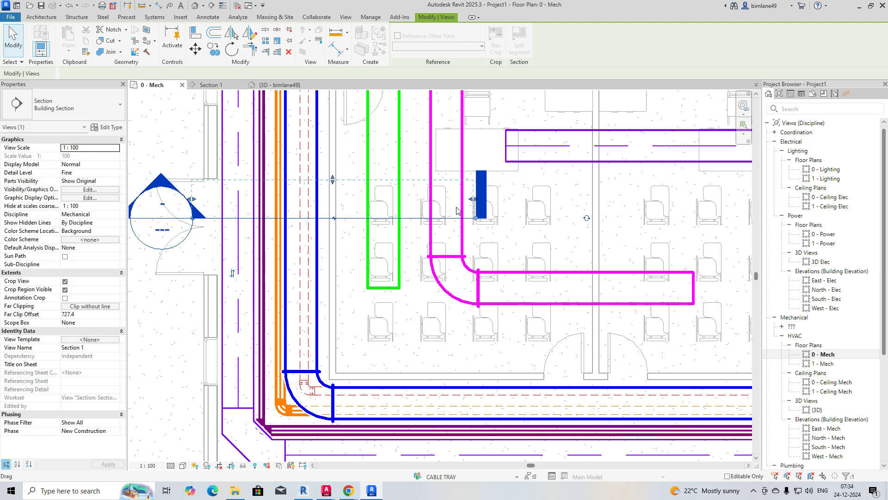
right_click(365, 214)
click(390, 265)
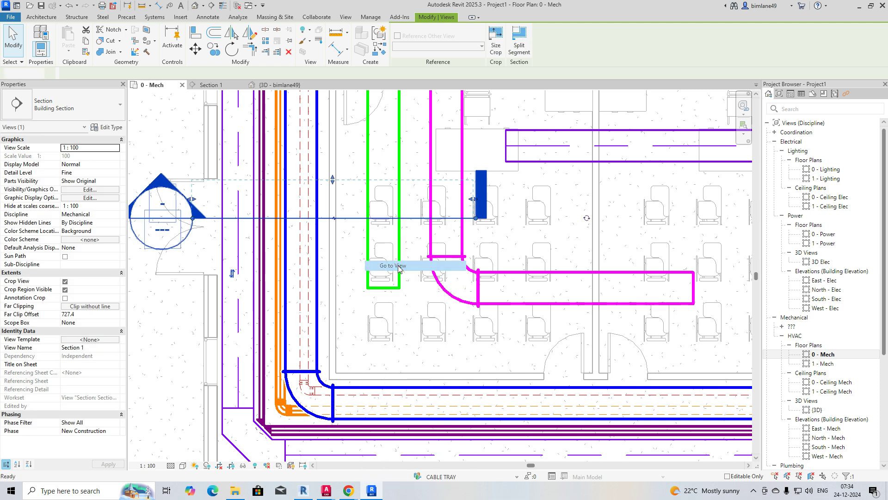
Step: Move the green exhaust duct down level with the magenta duct, using their lower corners as reference points
scroll(397, 282, down, 4)
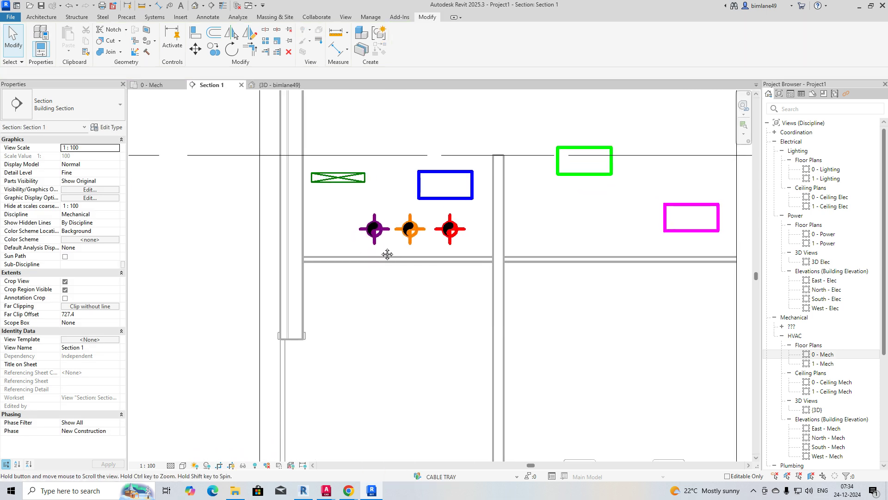
middle_drag(477, 248, 397, 234)
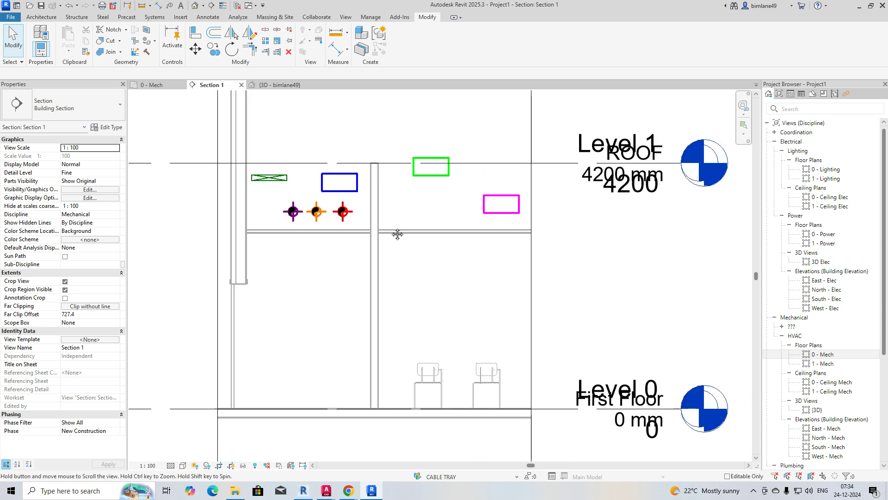
click(435, 179)
scroll(435, 178, up, 1)
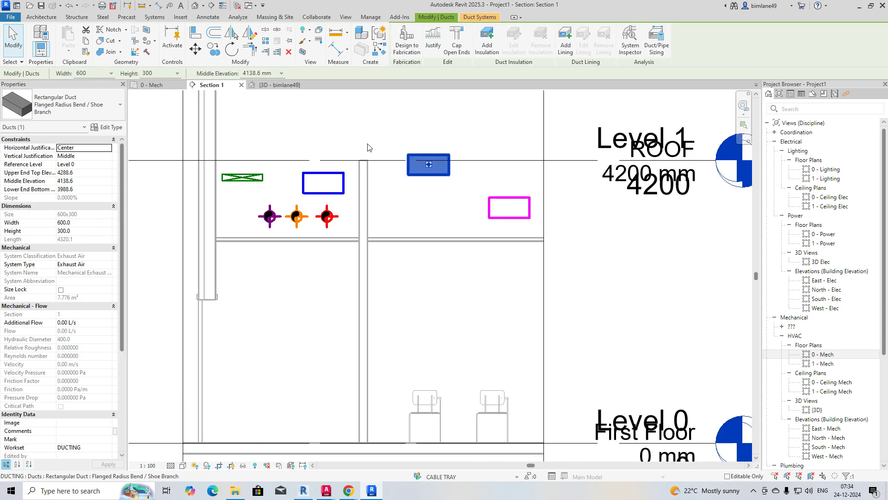
click(197, 53)
scroll(432, 178, up, 2)
click(455, 174)
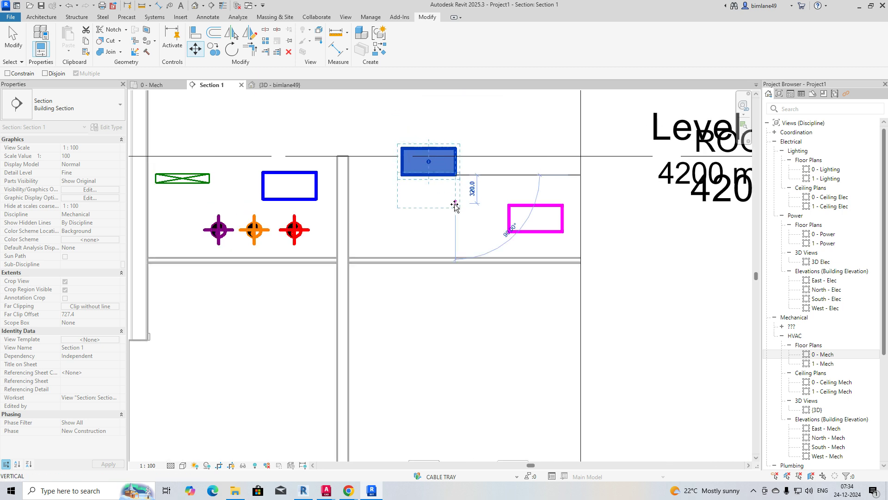
click(508, 232)
Step: Shift the green duct about 80 mm away from the magenta duct so the two sit edge to edge
click(198, 53)
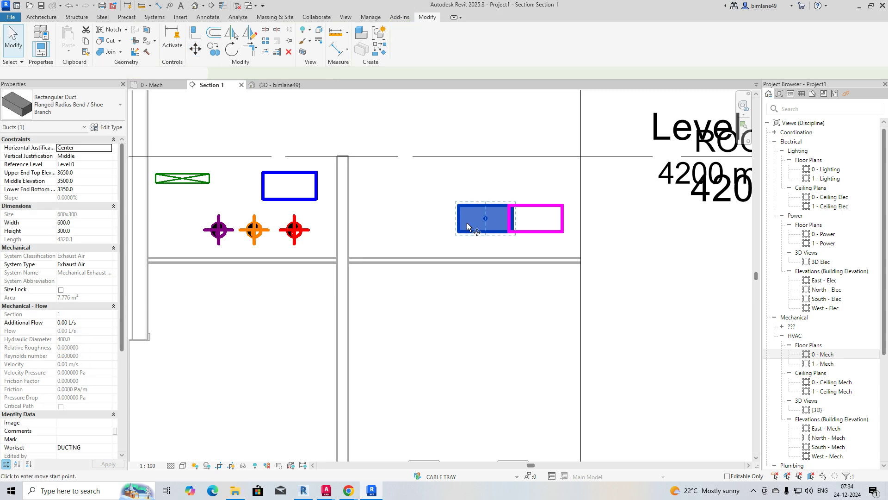
scroll(512, 235, up, 1)
click(512, 236)
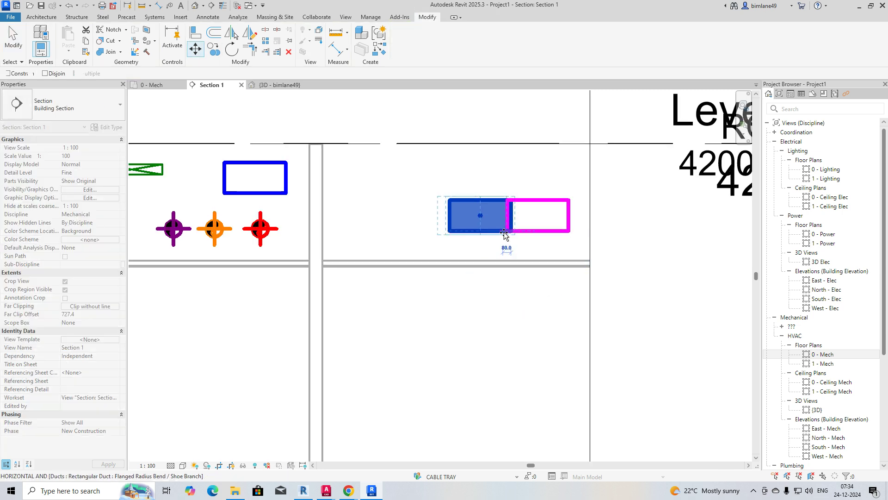
click(504, 237)
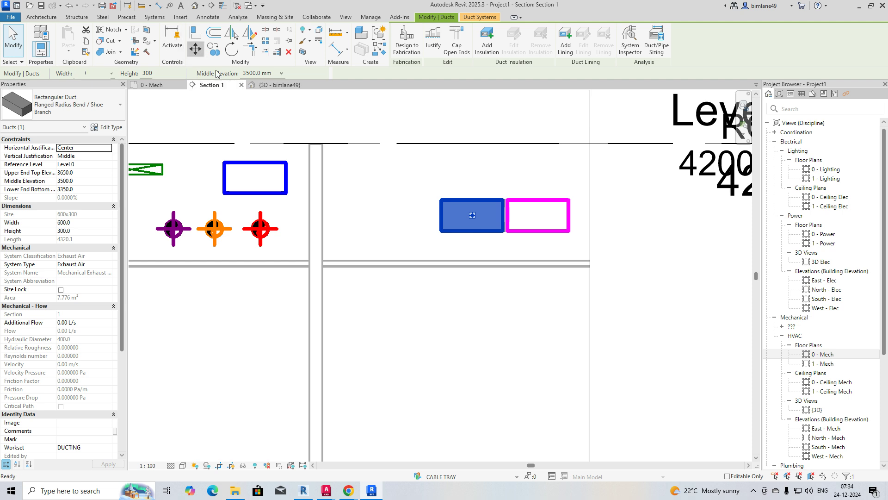
Step: Move the green duct directly above the magenta duct and nudge it upward to leave a gap between them
click(195, 49)
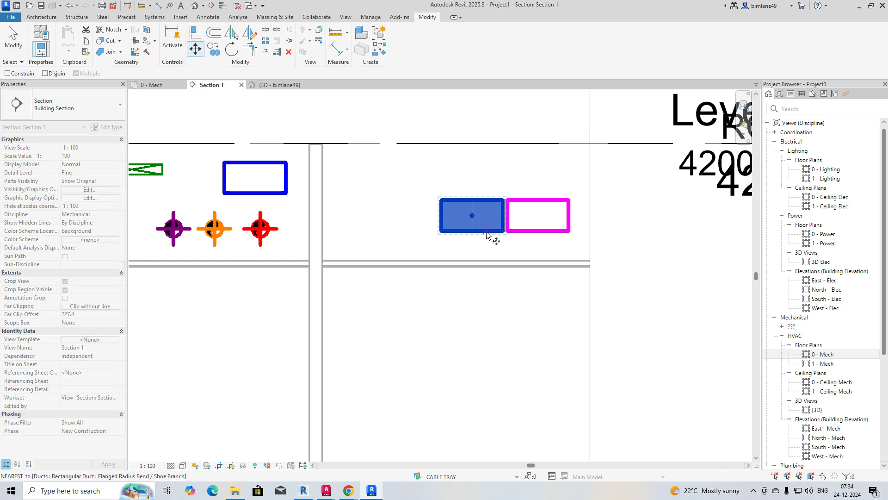
click(569, 200)
key(Up)
key(Up)
key(Up)
key(Up)
key(Up)
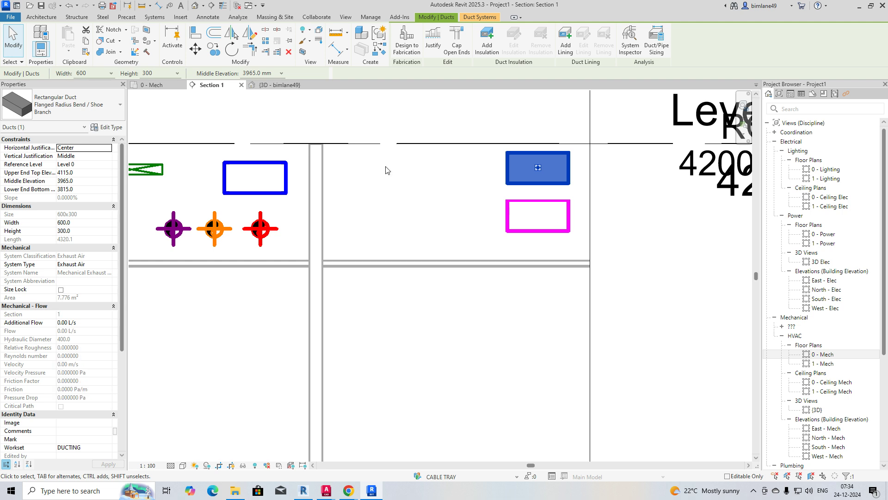
click(306, 124)
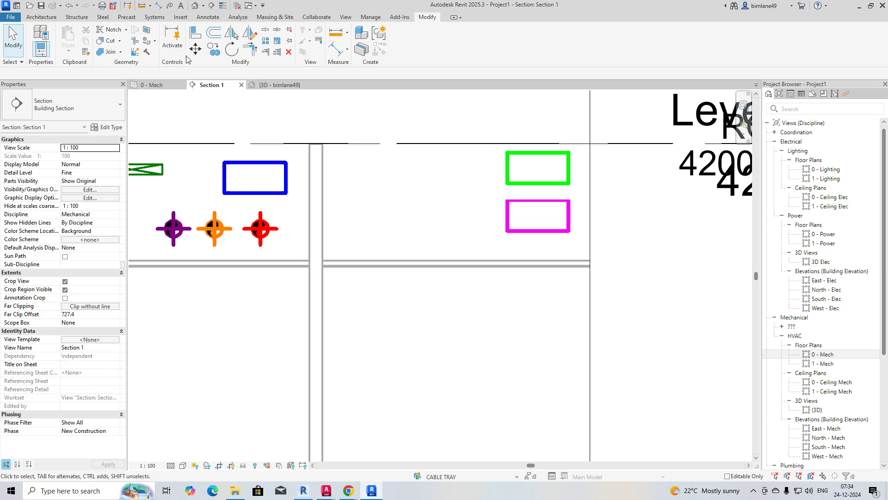
Step: Move the green duct straight down so its underside rests on the magenta duct's upper face
click(534, 185)
key(m)
key(v)
click(572, 186)
click(573, 203)
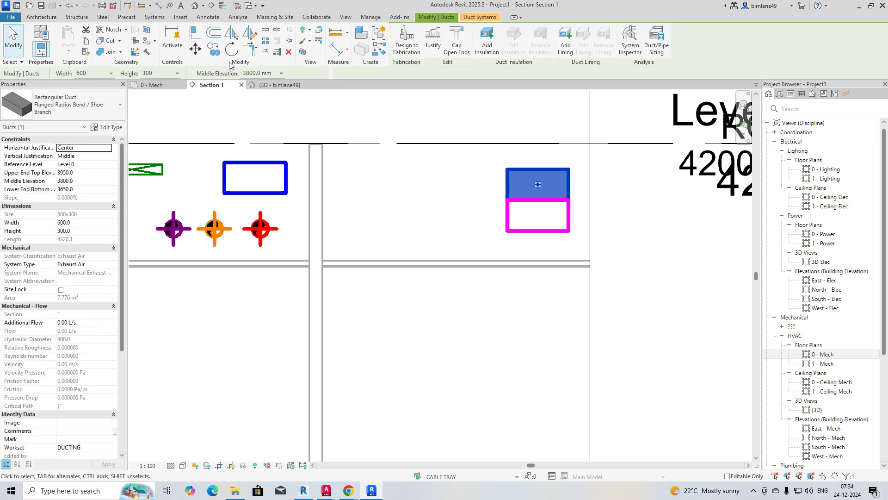
Step: Try to move the green duct 200 mm away from the magenta duct
click(199, 55)
click(568, 200)
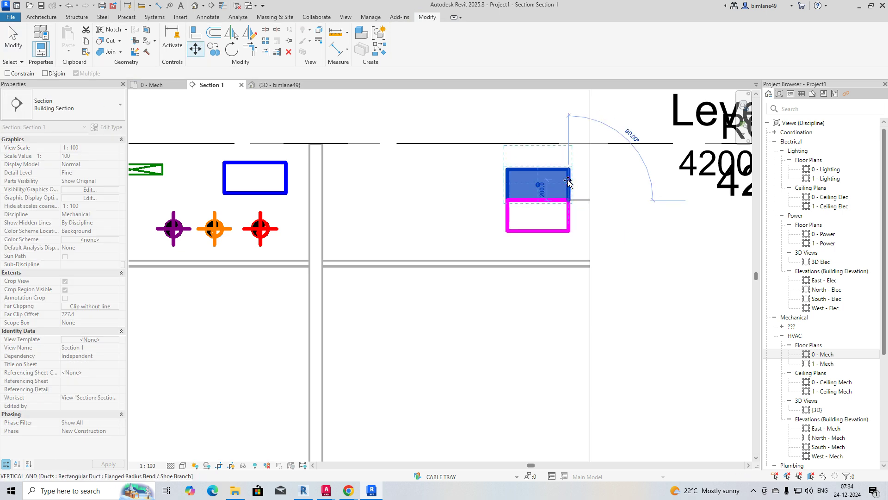
text(20)
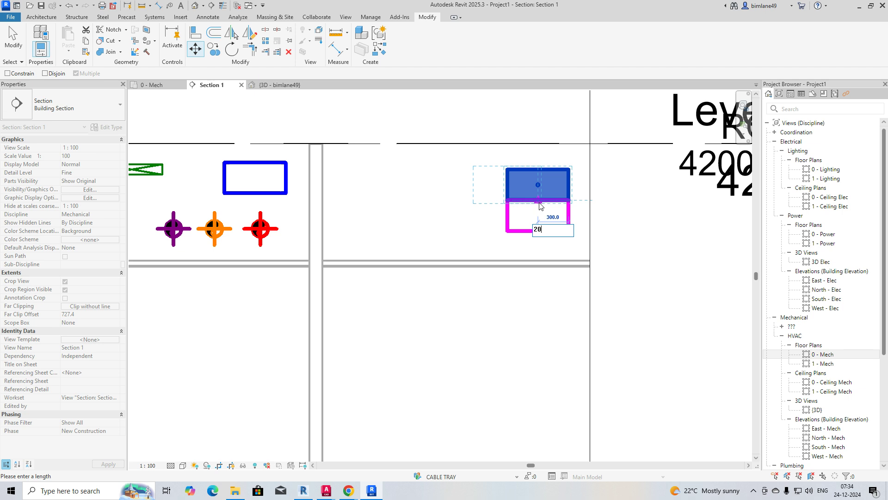
text(0)
key(Return)
key(Escape)
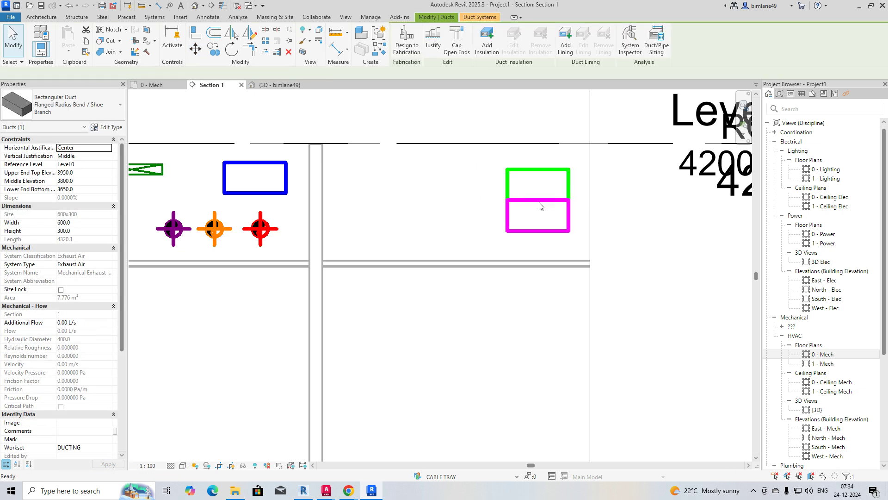
Step: Raise the green duct vertically by 200 mm above the magenta duct
click(566, 184)
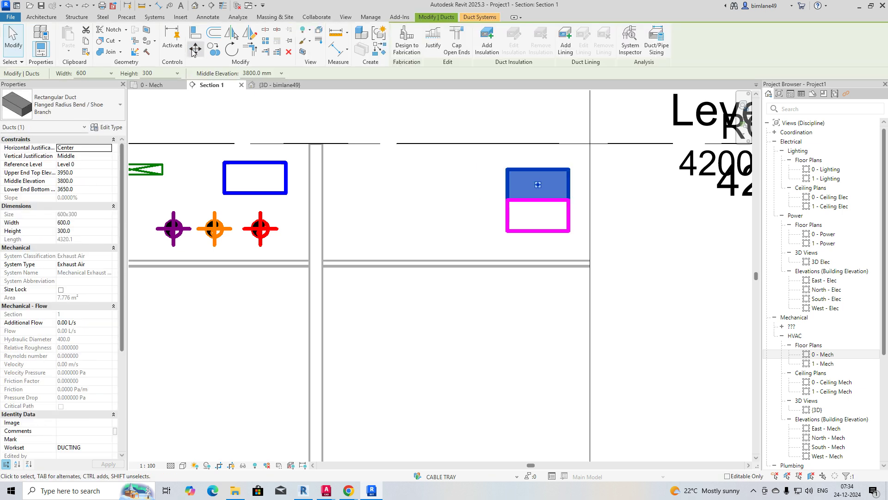
click(195, 49)
click(507, 199)
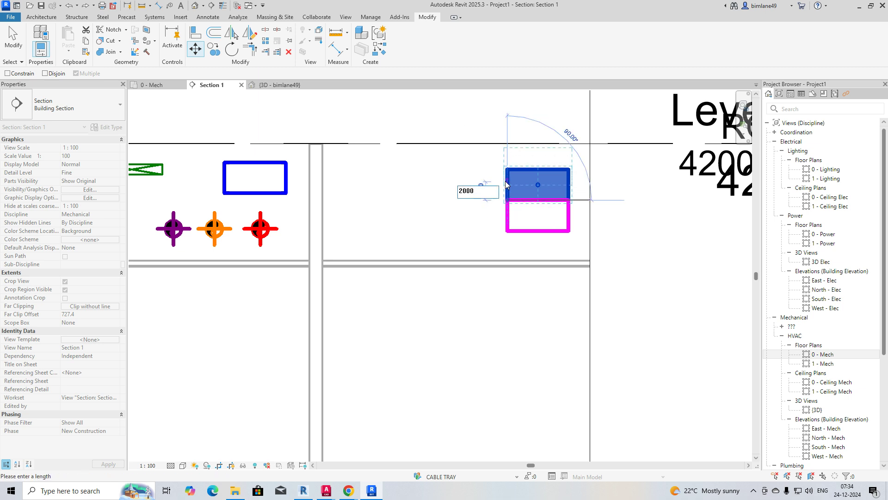
text(200)
key(Return)
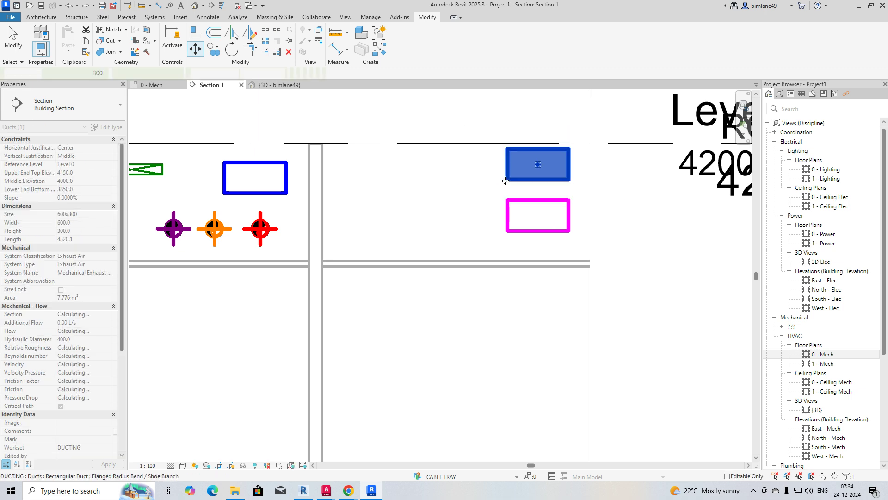
scroll(460, 226, down, 2)
key(Escape)
Step: Select all the ducts, the cable tray and the pipes in the section and isolate them in 3D with a selection box
middle_drag(434, 237, 502, 236)
drag(211, 136, 621, 310)
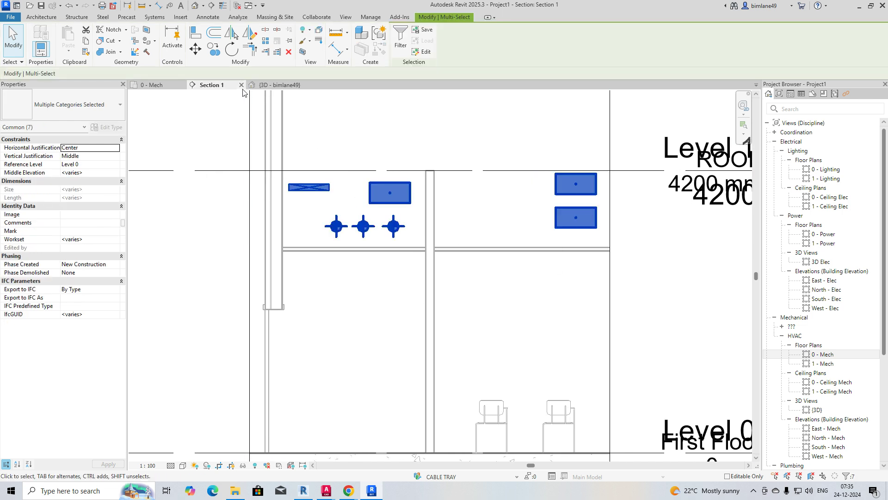
click(302, 52)
Step: Extend the 3D section box outward beyond the exterior wall on the corridor side
shift+middle_drag(453, 300, 476, 370)
click(551, 371)
middle_drag(551, 371, 518, 301)
click(509, 288)
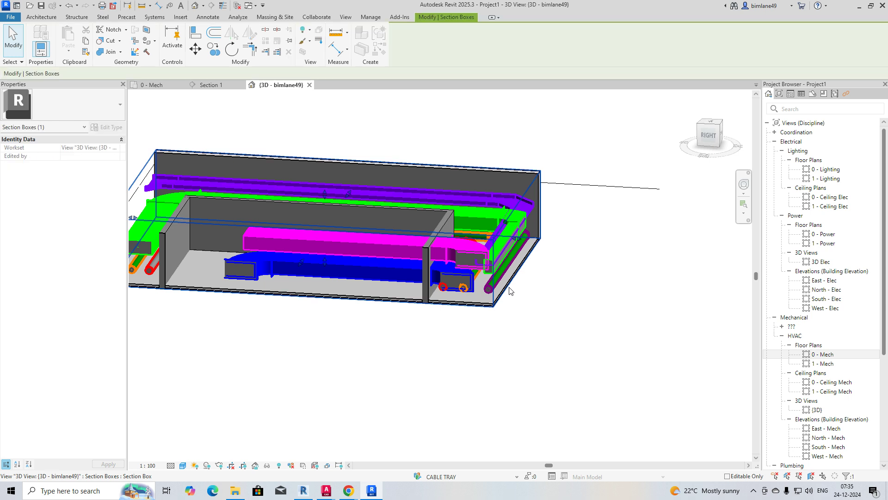
drag(516, 239, 601, 263)
shift+middle_drag(555, 292, 567, 317)
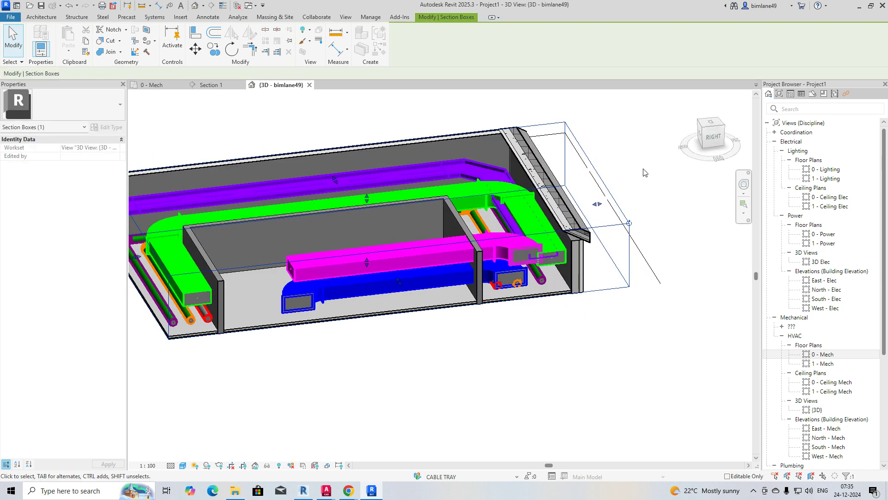
Step: Orient the 3D view to Top and extend the section box lengthwise along the corridors over the neighbouring room
click(711, 123)
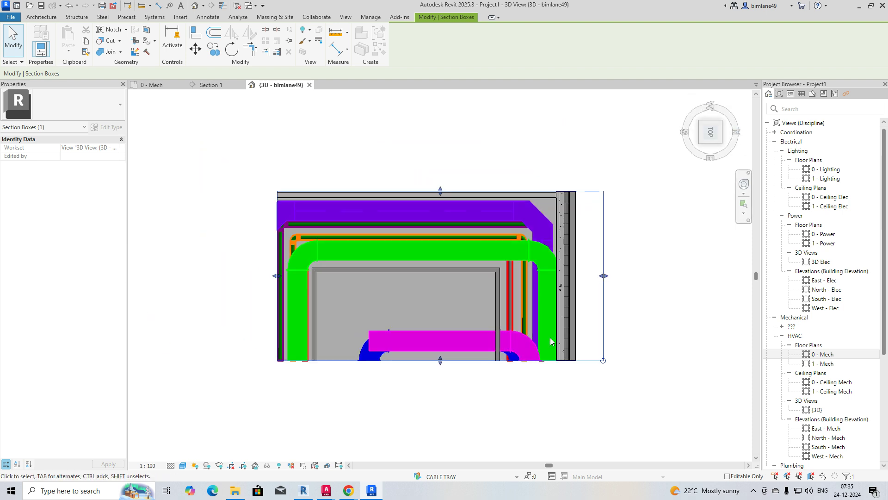
middle_drag(550, 342, 423, 255)
drag(434, 247, 435, 408)
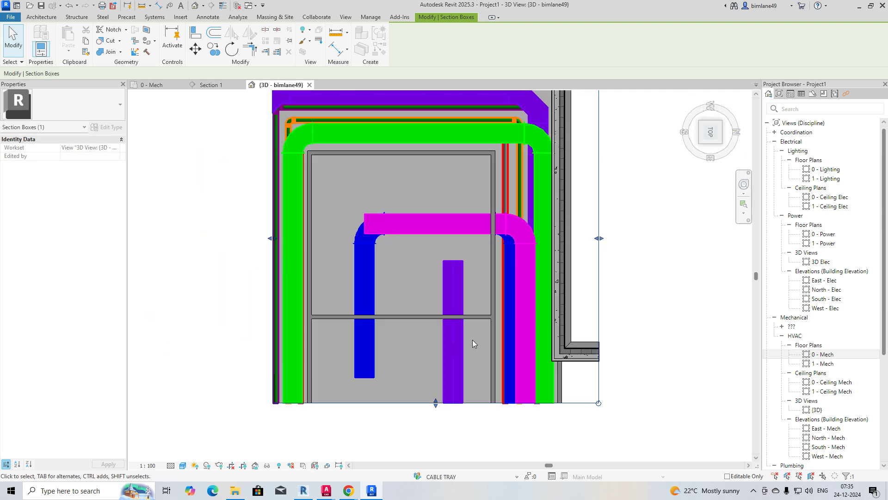
Step: Shift the long magenta corridor duct sideways to line up above the blue duct, and check the stacking from the side
click(516, 328)
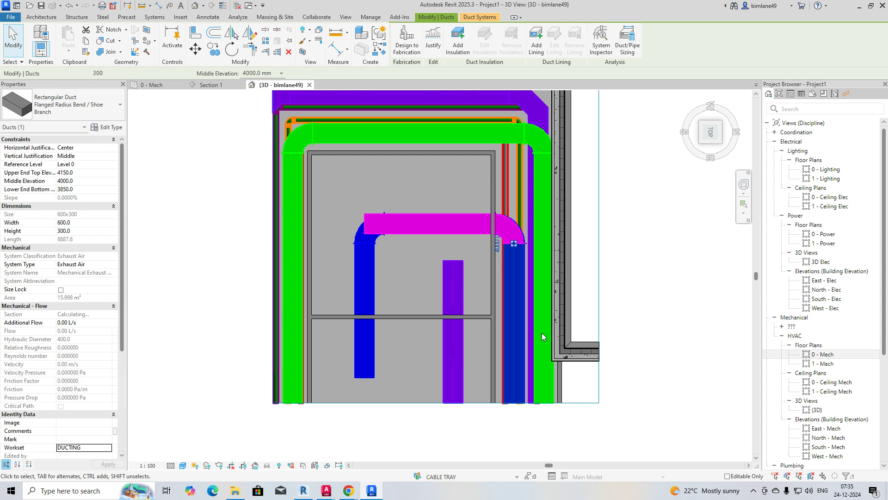
shift+middle_drag(576, 369, 587, 258)
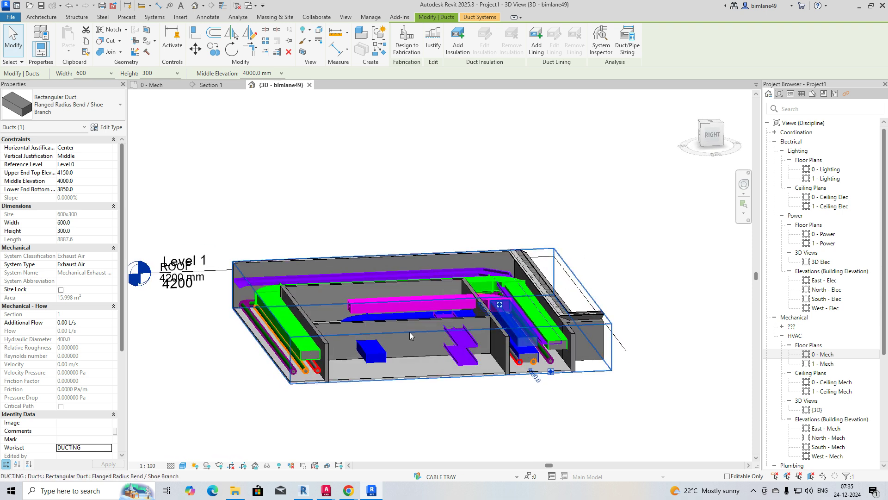
click(490, 359)
shift+middle_drag(490, 359, 475, 313)
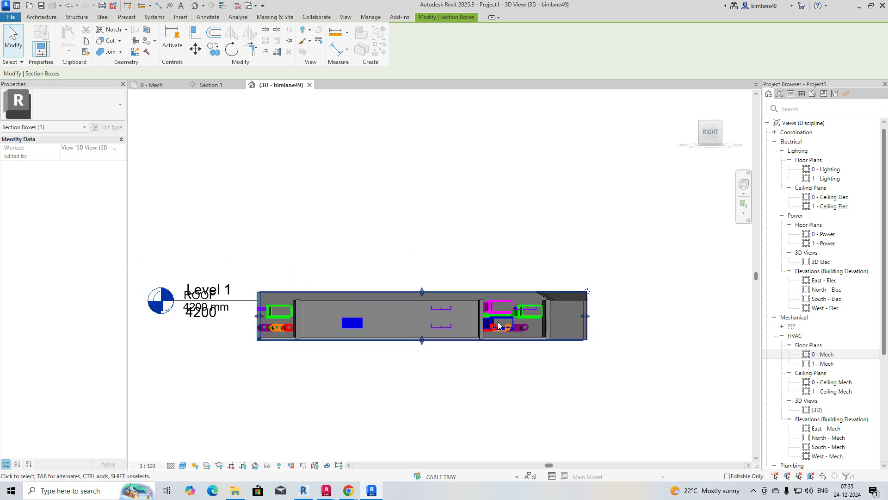
click(529, 312)
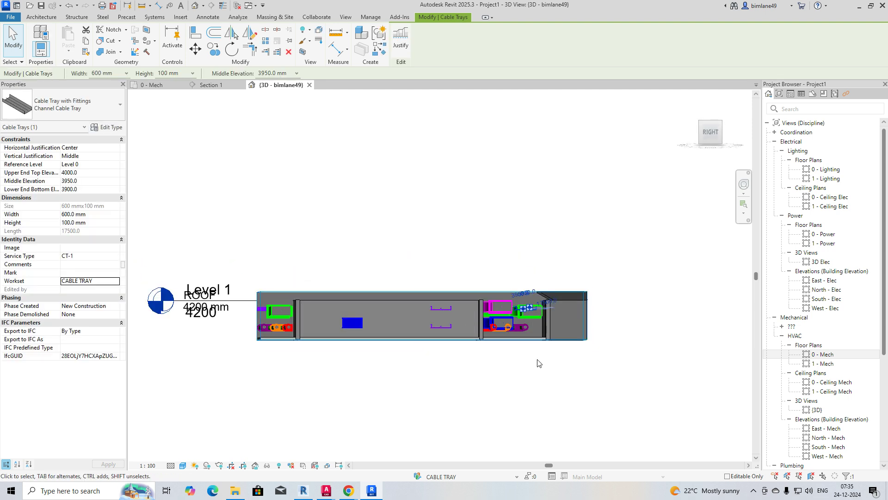
shift+middle_drag(456, 330, 499, 361)
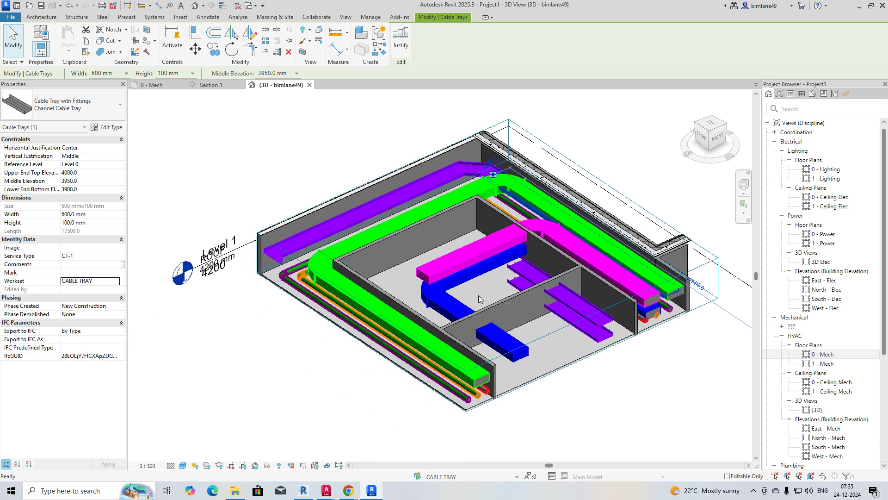
Step: Extend the section box on the opposite side to take in the whole far corridor and its outer wall
click(509, 354)
drag(363, 323, 284, 355)
shift+middle_drag(395, 368, 590, 288)
shift+middle_drag(630, 337, 644, 354)
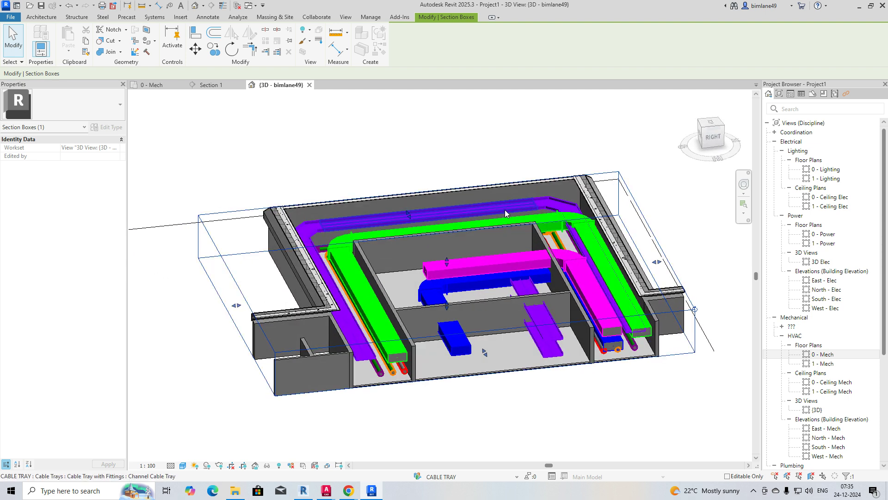
Step: Split the purple cable tray run along the back corridor near its middle
key(Escape)
scroll(504, 210, up, 1)
key(s)
key(s)
key(l)
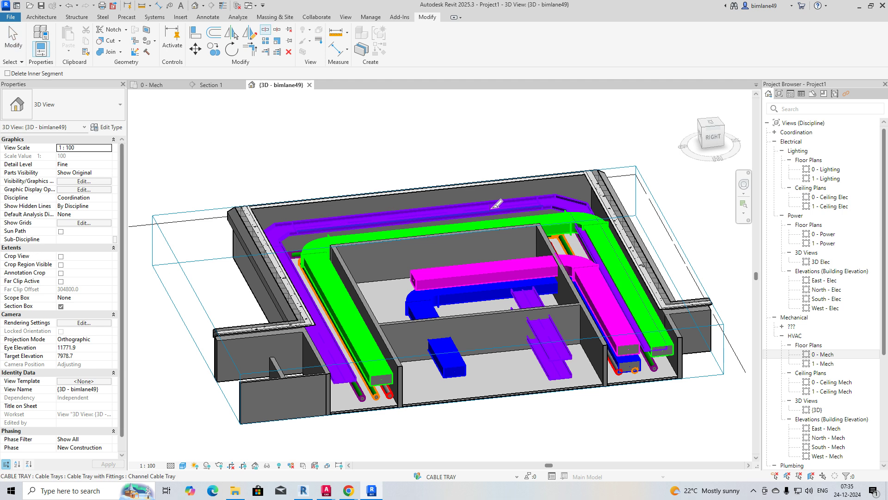
scroll(481, 180, up, 2)
key(Escape)
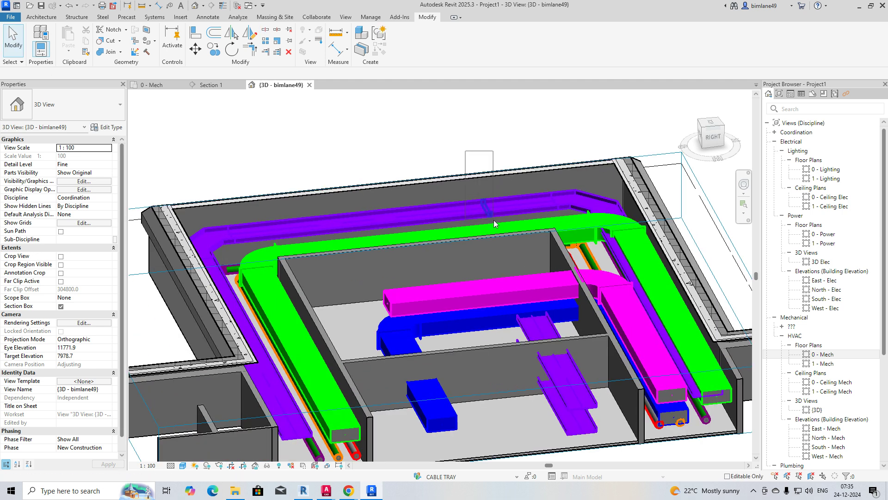
click(497, 221)
key(Escape)
Step: Compare the cable tray and duct layout in the 3D view with the 0 - Mech floor plan
scroll(537, 259, down, 1)
shift+middle_drag(562, 286, 549, 244)
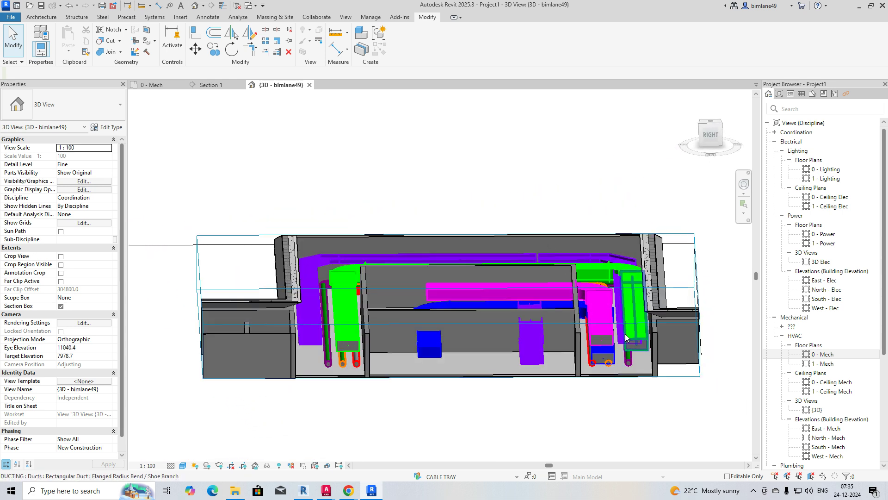
click(144, 85)
scroll(524, 245, down, 3)
middle_drag(544, 230, 448, 250)
click(283, 85)
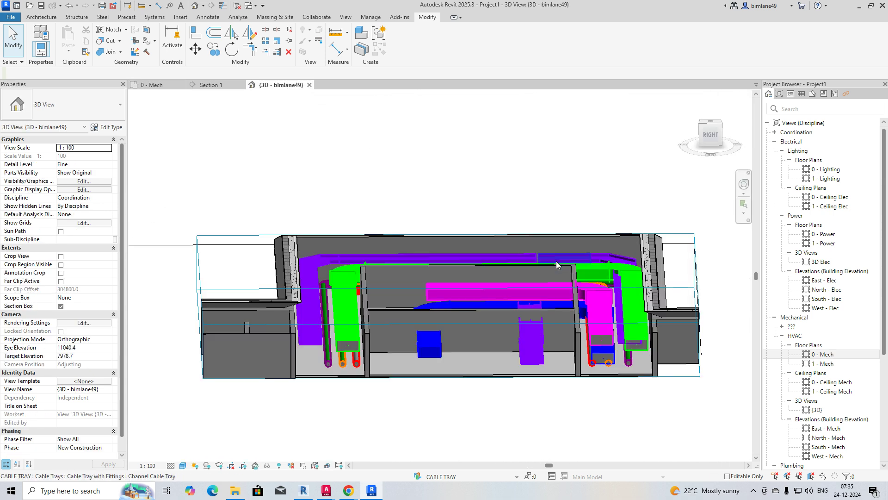
Step: Rotate the Section 1 line by 90° in the 0 - Mech floor plan
click(504, 240)
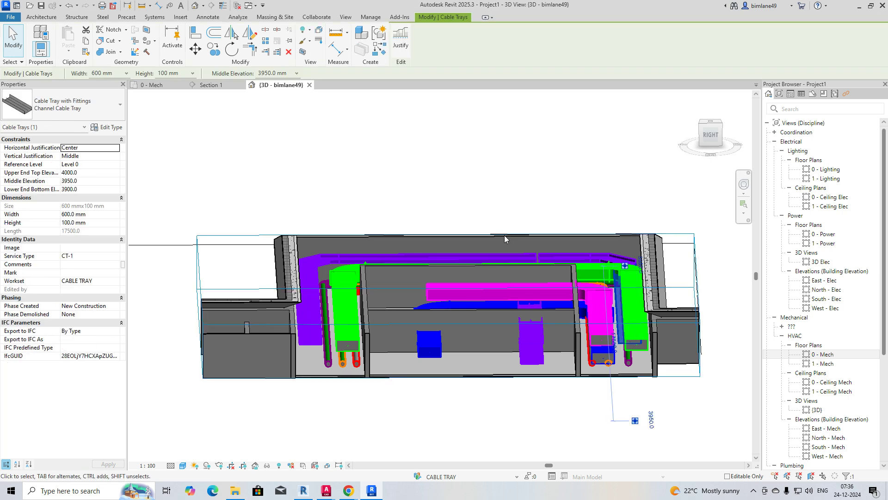
click(171, 86)
scroll(590, 185, down, 1)
middle_drag(590, 185, 567, 198)
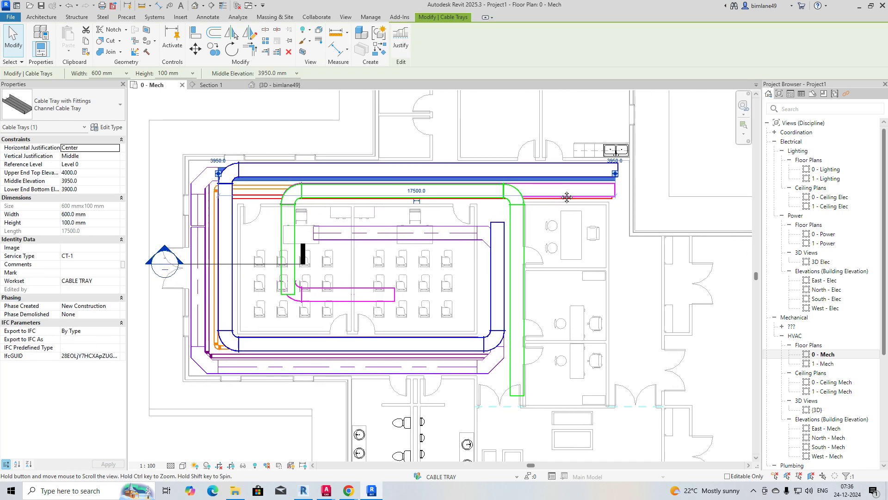
click(259, 264)
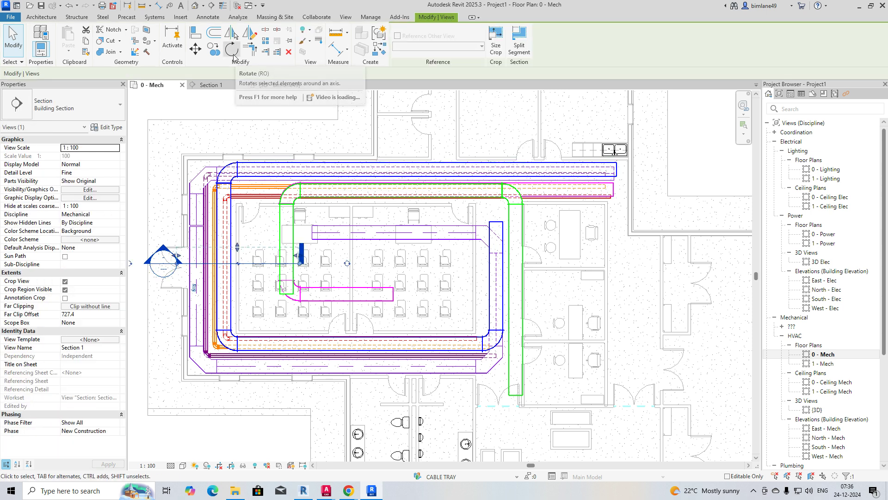
click(234, 53)
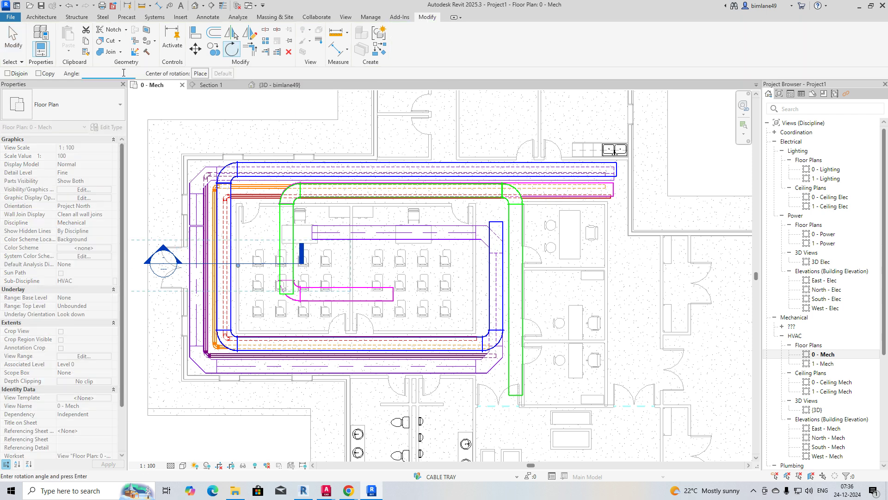
text(90)
key(Return)
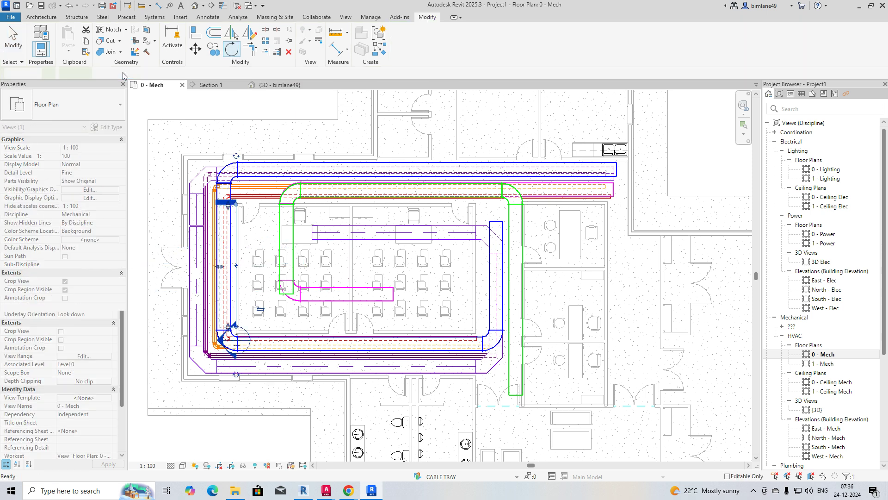
Step: Move the rotated section line so it cuts across the upper corridor in plan, and open its section view
drag(237, 256, 407, 187)
right_click(408, 186)
click(409, 233)
scroll(493, 226, up, 3)
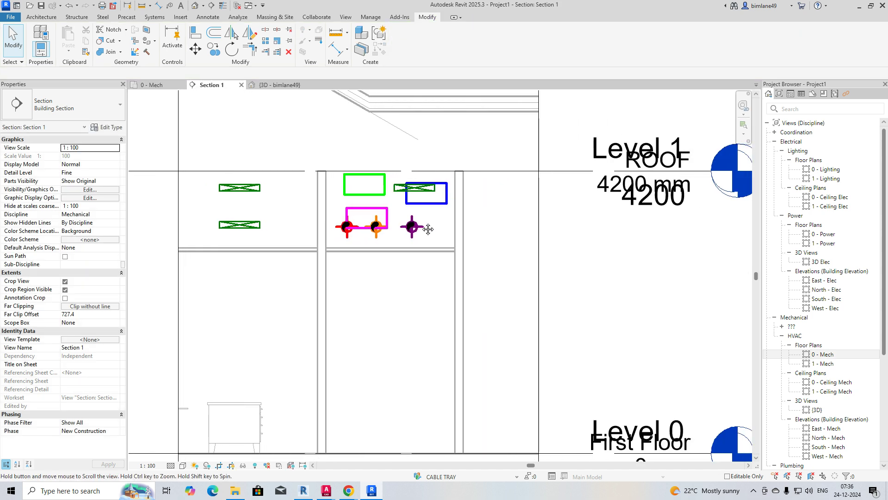
Step: Move the cable tray overlapping the blue duct so its lower corner sits on the duct's upper corner
click(407, 181)
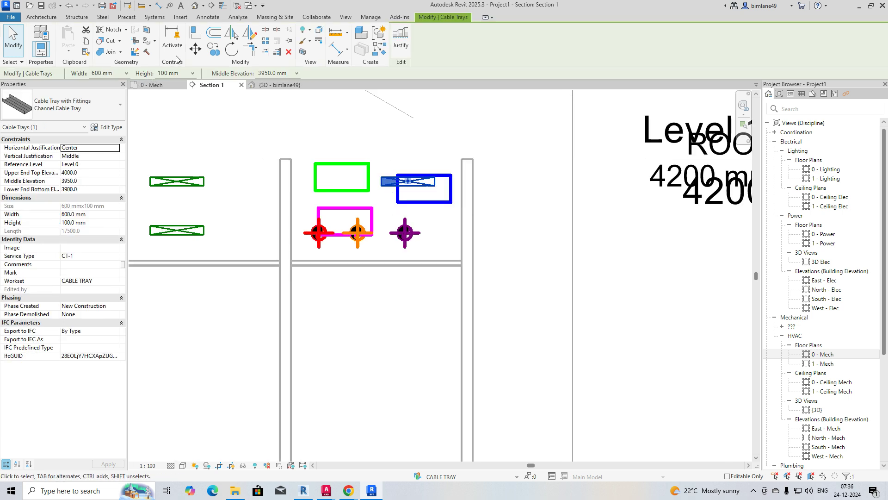
click(194, 51)
click(377, 183)
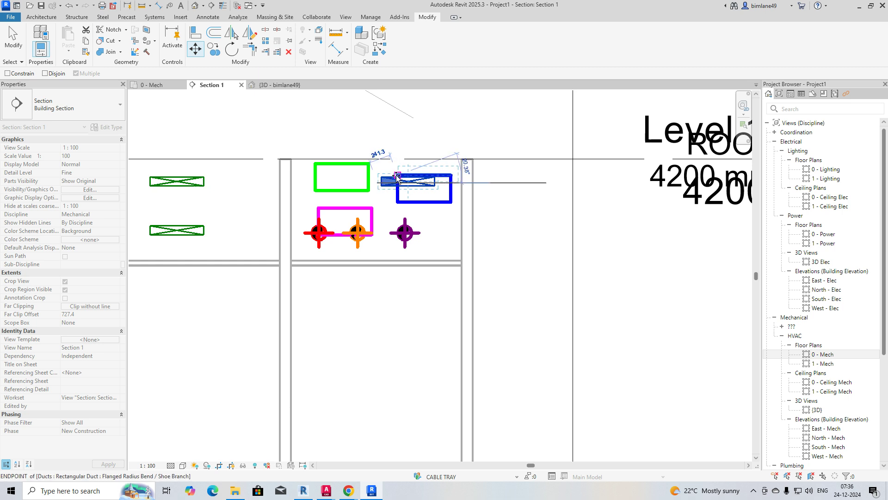
click(397, 176)
scroll(402, 178, up, 2)
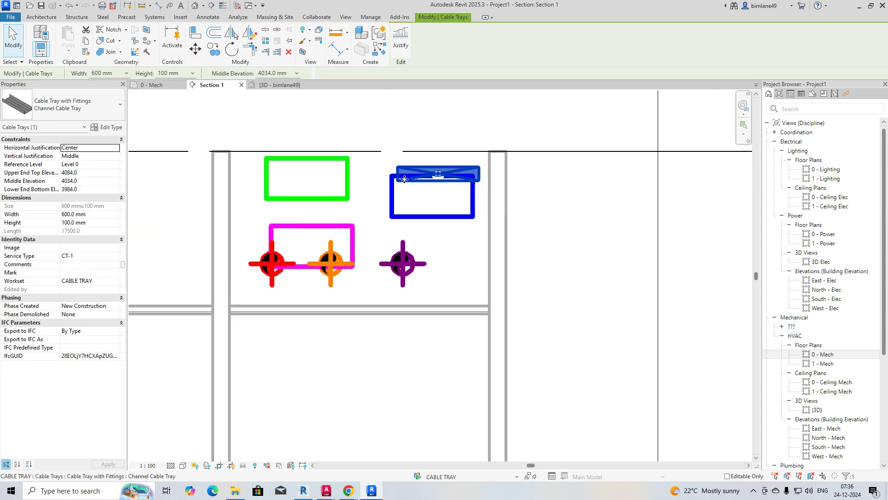
click(197, 55)
scroll(399, 188, up, 2)
click(396, 176)
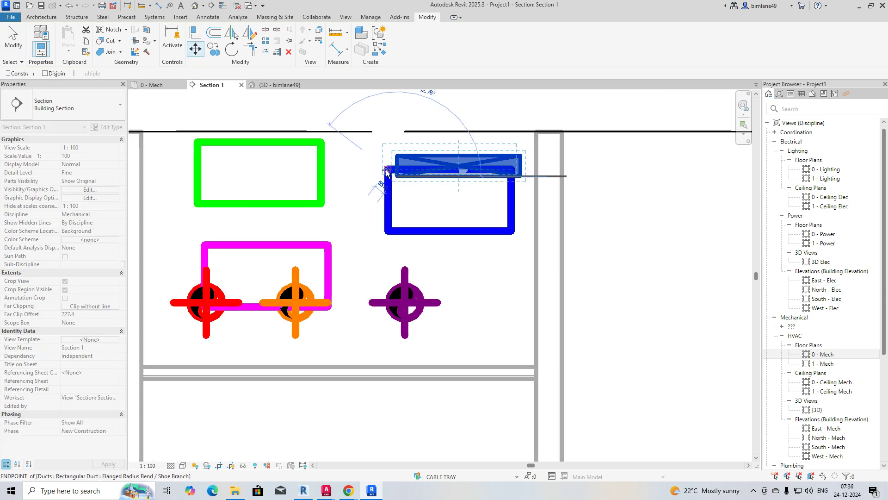
click(387, 172)
scroll(386, 195, down, 2)
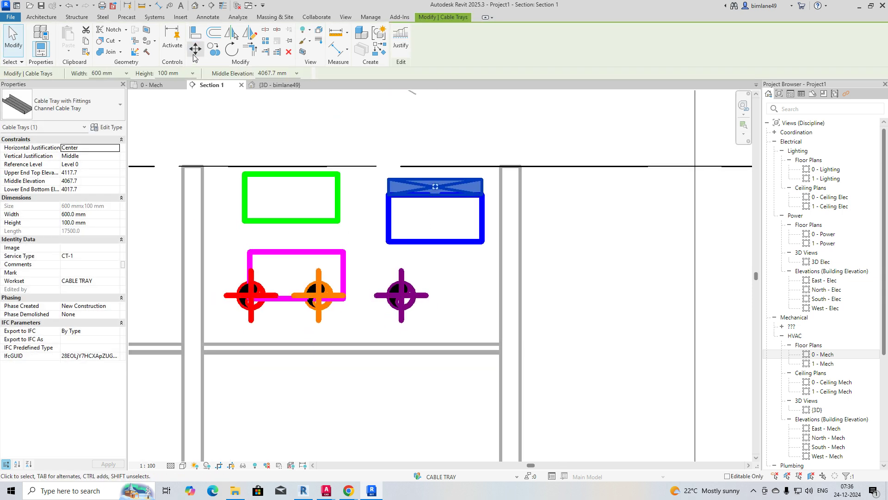
Step: Raise the cable tray vertically by 200 mm above the blue duct in Section 1
click(194, 54)
click(482, 194)
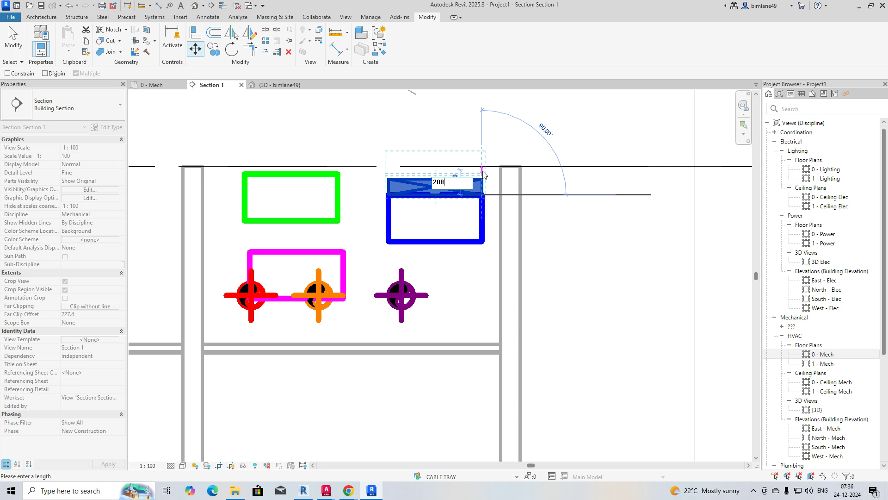
key(Return)
scroll(428, 200, down, 2)
middle_drag(369, 239, 404, 197)
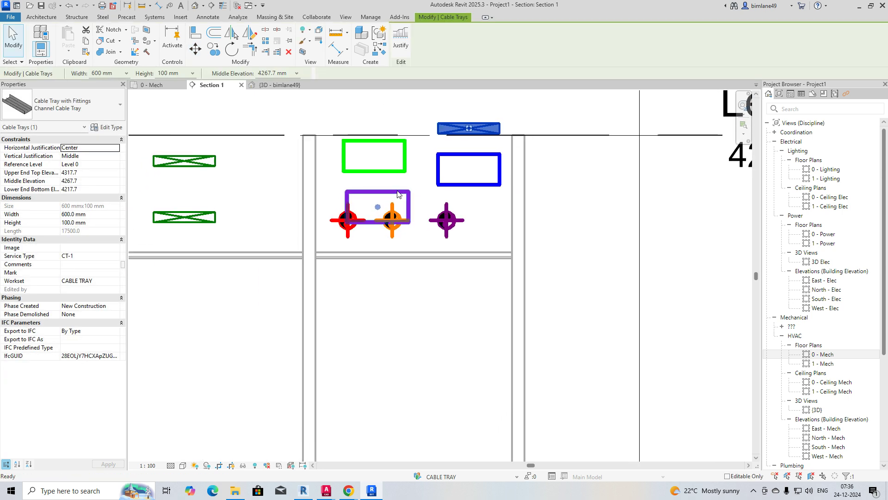
click(407, 244)
mouse_move(413, 247)
middle_down()
mouse_move(378, 240)
mouse_move(405, 240)
middle_up()
drag(319, 192, 485, 285)
click(223, 96)
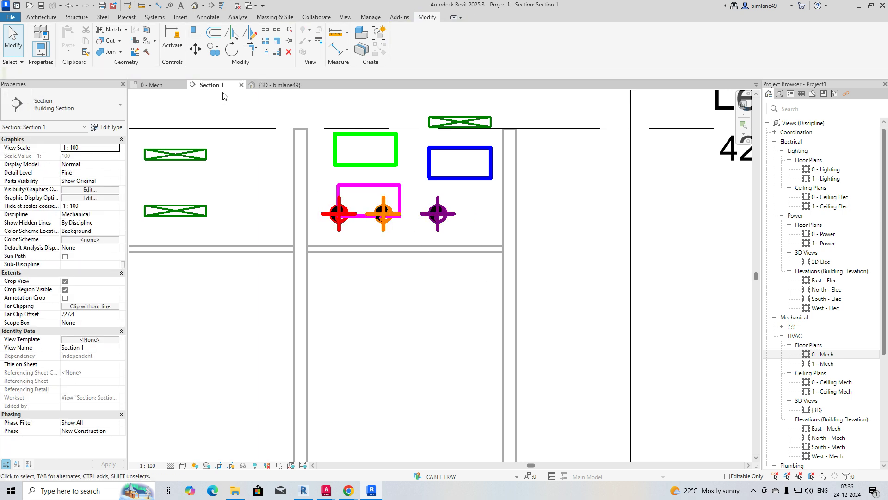
Step: Inspect the section-boxed 3D view of the corridor services from the top
click(279, 85)
shift+middle_drag(534, 310, 689, 182)
click(708, 132)
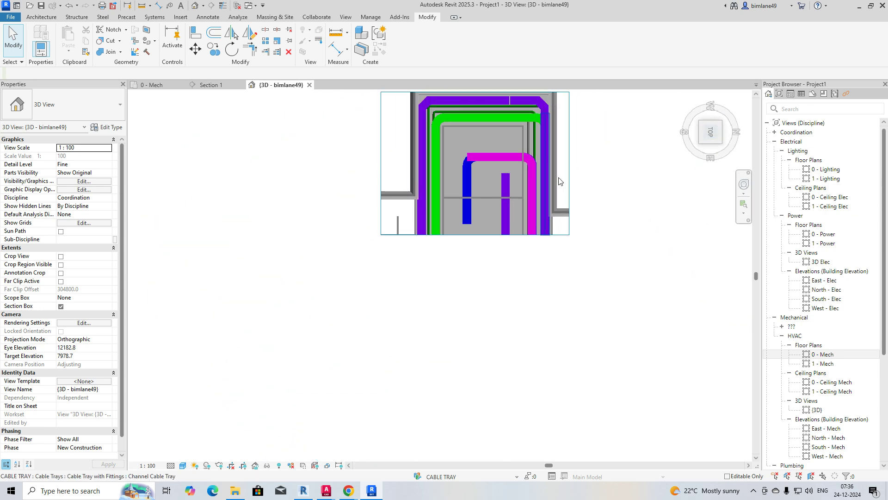
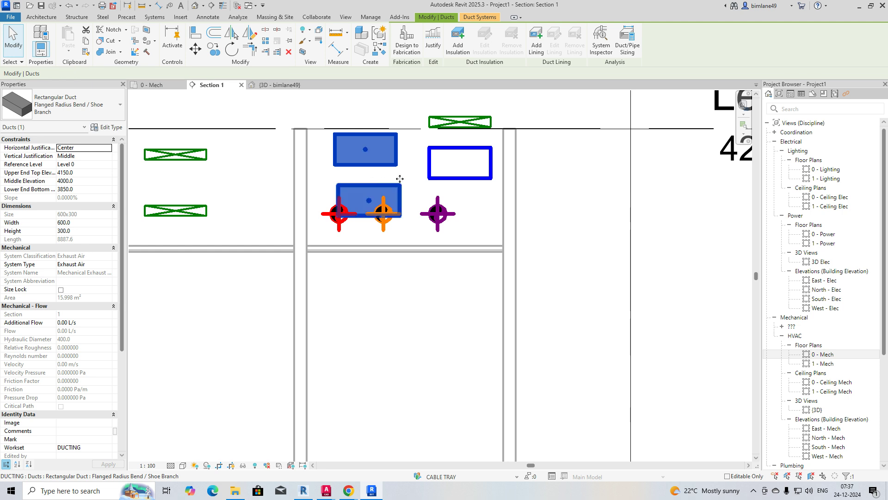
Step: Dismiss the save reminder and align the side of the lower magenta duct with the green duct above it in Section 1
key(Escape)
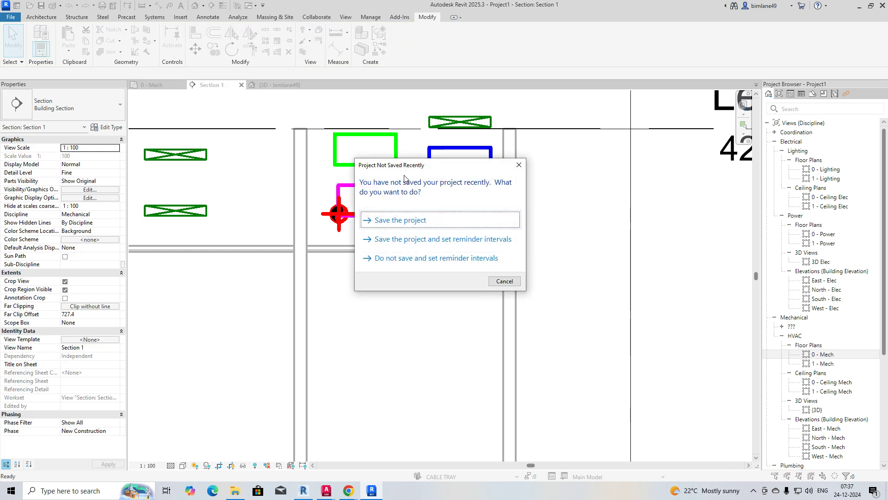
key(Escape)
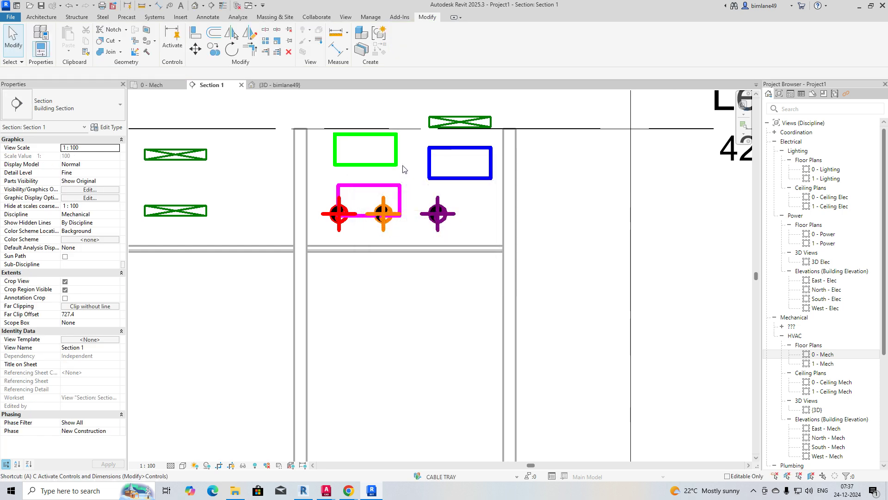
key(l)
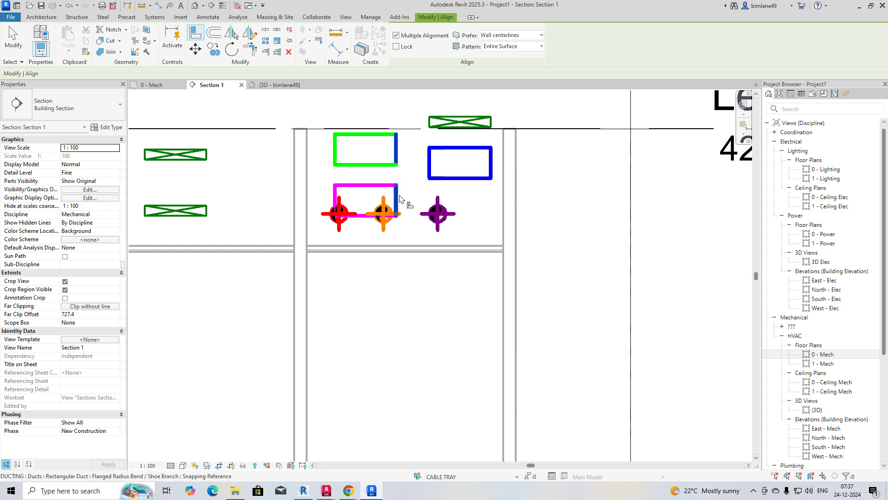
key(Escape)
Step: Nudge the stacked green and magenta ducts together upward until the lower one sits clear above the pipes in Section 1
click(363, 186)
ctrl+click(366, 164)
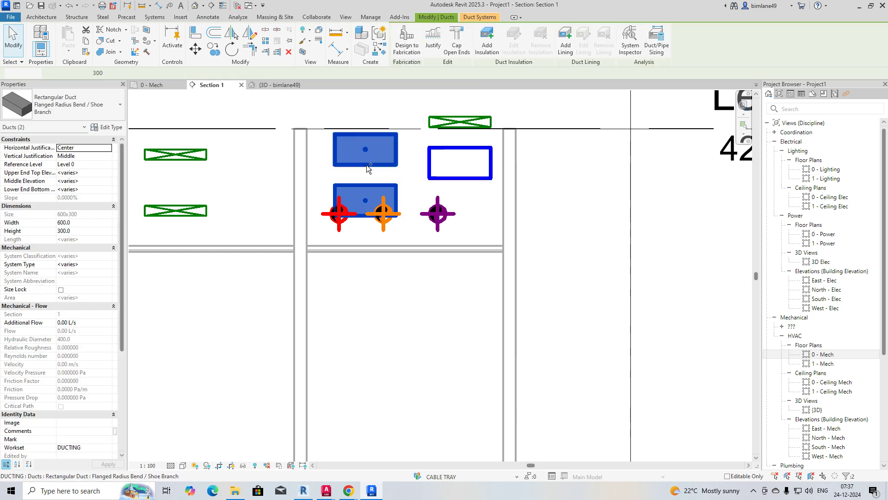
key(Up)
key(Up)
key(Up)
key(Up)
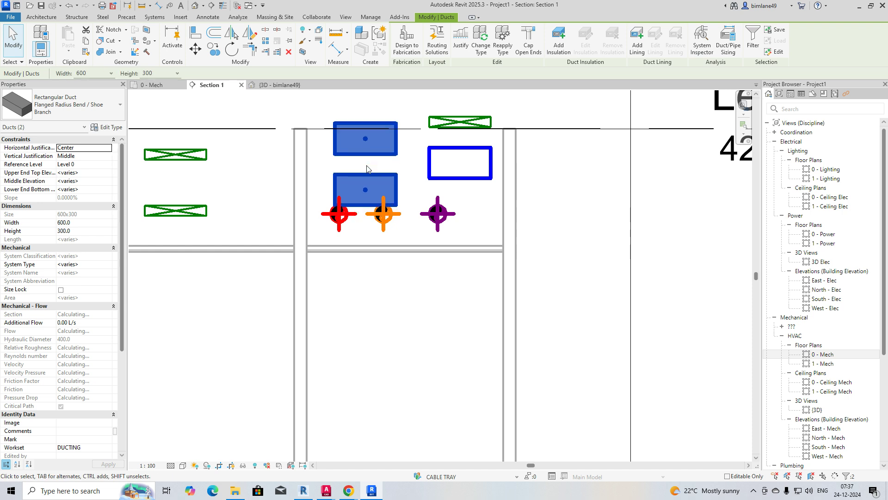
key(Up)
key(Up)
key(Up)
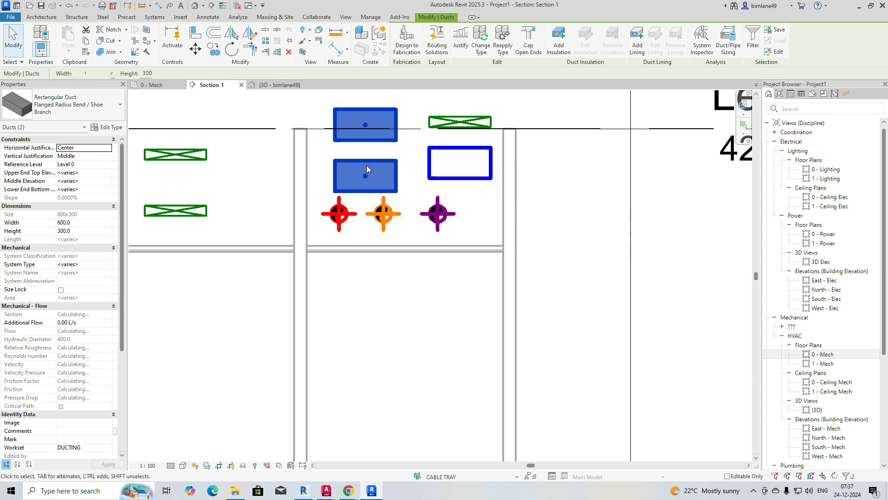
key(Up)
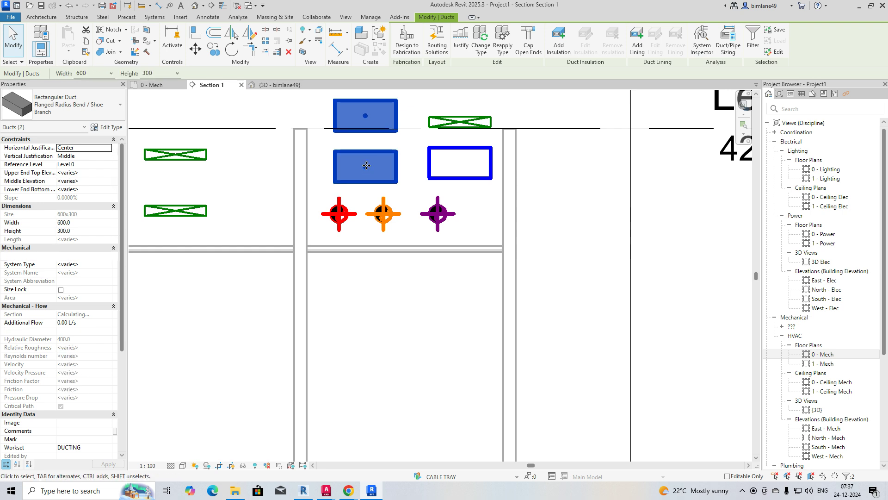
key(Escape)
Step: Create a section-boxed 3D view of the corridor's ducts, cable trays and pipes, and enlarge the box around the surrounding rooms and corridors
scroll(375, 176, down, 5)
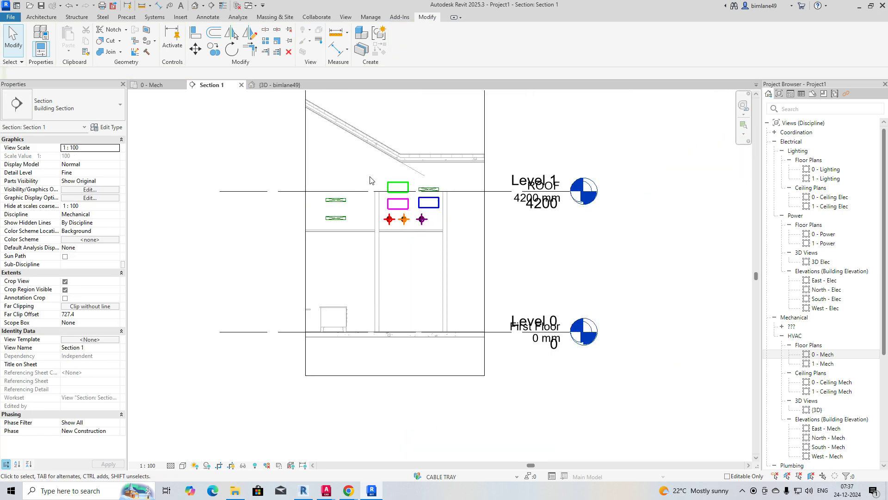
drag(453, 257, 453, 257)
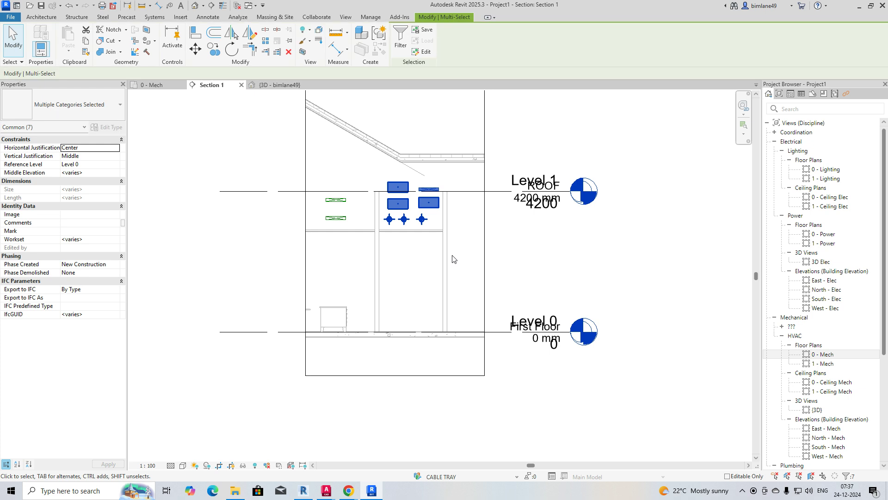
click(304, 56)
shift+middle_drag(434, 348, 607, 388)
key(Escape)
shift+middle_drag(409, 346, 526, 341)
click(494, 319)
drag(465, 312, 573, 372)
middle_drag(649, 339, 465, 292)
drag(439, 276, 442, 280)
shift+middle_drag(540, 306, 523, 376)
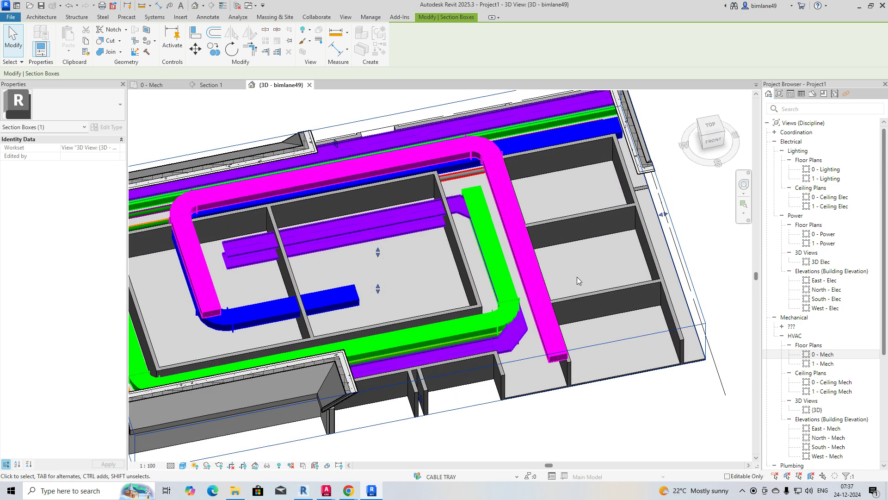
Step: Nudge the cable tray bend in the east corridor sideways to the east in the front view, beneath the magenta duct
click(711, 129)
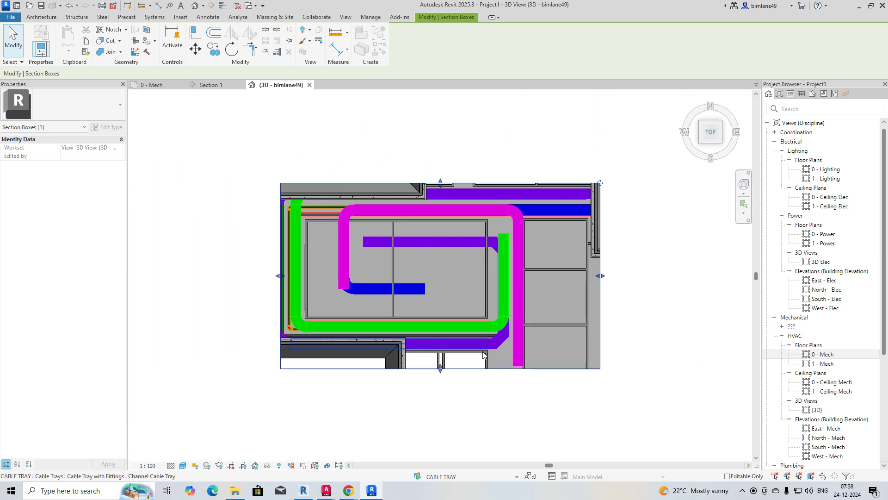
click(508, 338)
shift+middle_drag(511, 353, 546, 243)
key(Escape)
click(514, 336)
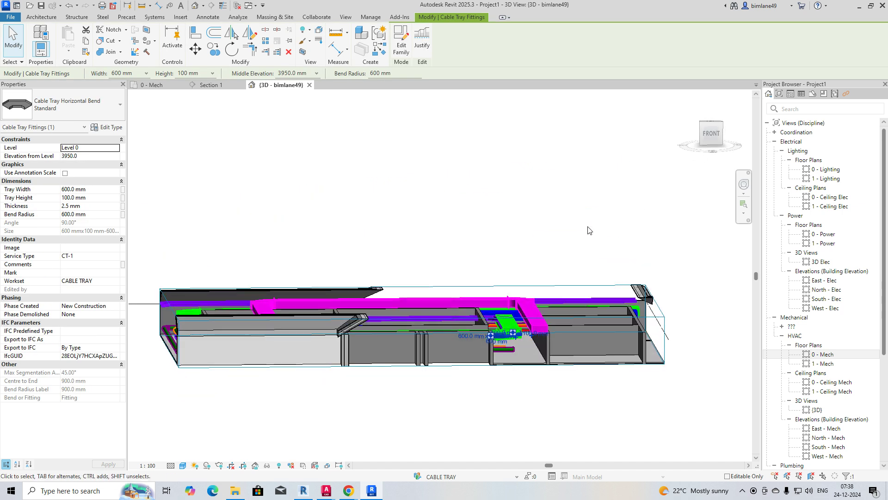
click(719, 135)
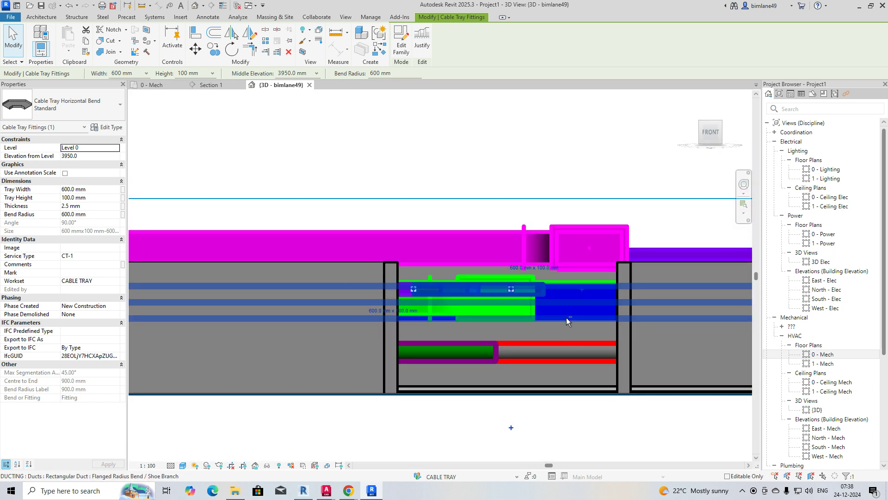
key(Right)
key(Right)
key(Right)
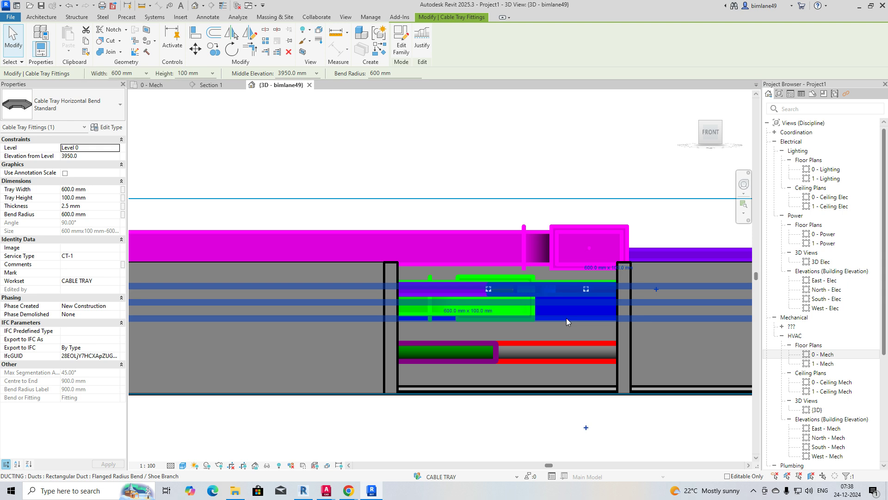
Step: Delete the upper cable tray bend beside the green duct and the 3950 mm elevation tray it fed across the room
shift+middle_drag(560, 296, 483, 318)
middle_drag(261, 301, 595, 264)
middle_drag(555, 285, 447, 357)
key(Escape)
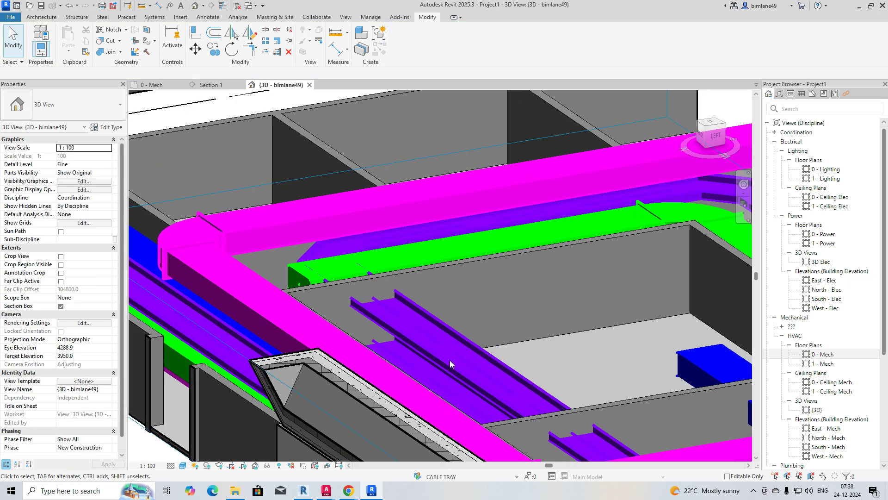
click(447, 366)
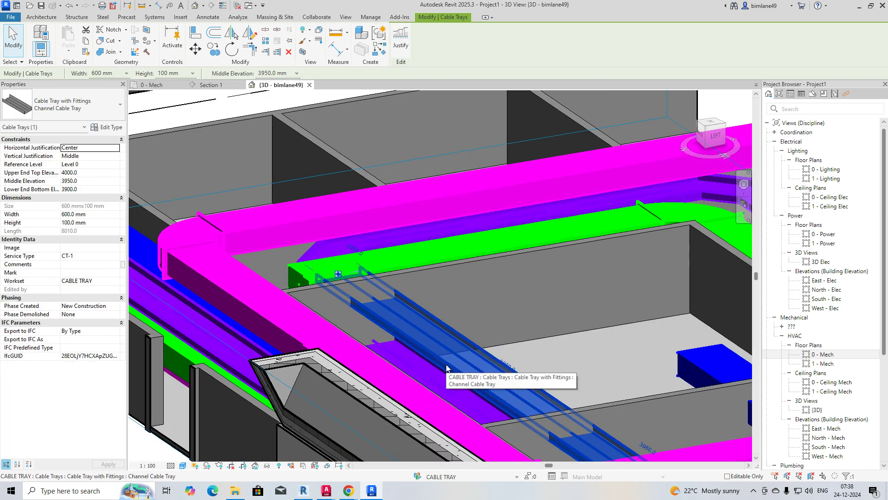
key(Escape)
click(317, 251)
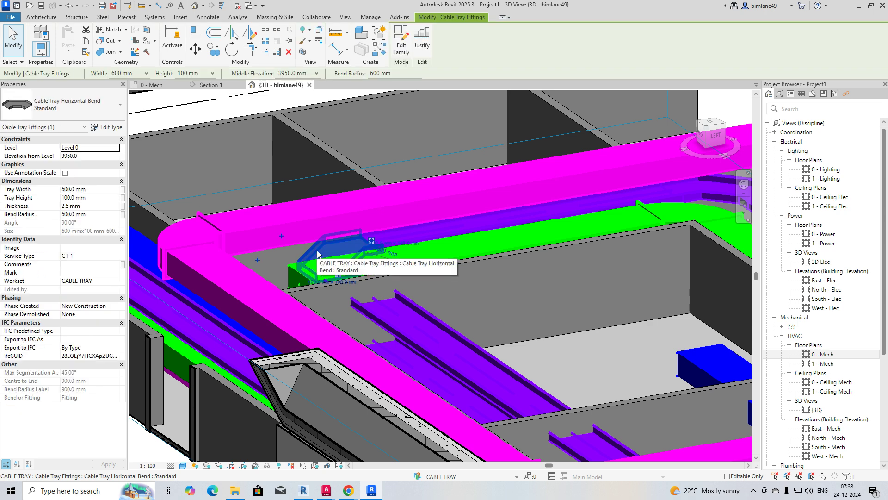
key(Delete)
click(425, 317)
key(Delete)
scroll(456, 334, down, 2)
shift+middle_drag(461, 339, 361, 234)
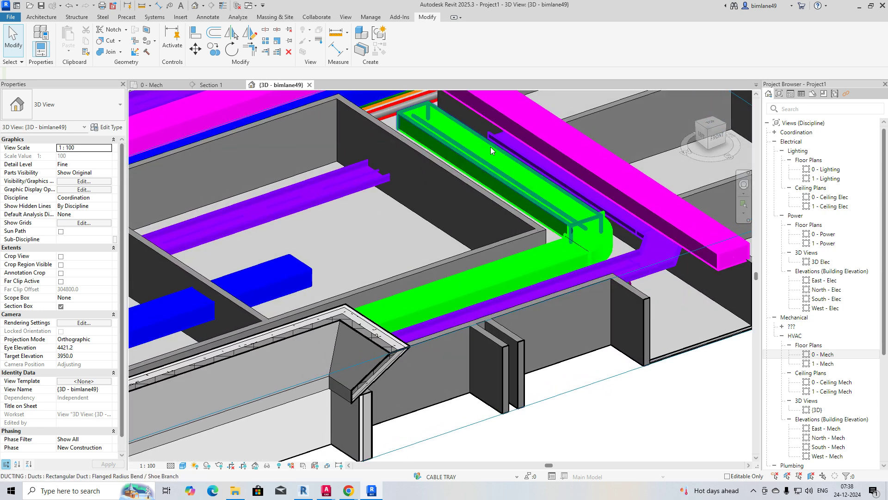
Step: Switch to the 0 - Mech floor plan around the cable tray ends near the east corridor
click(178, 86)
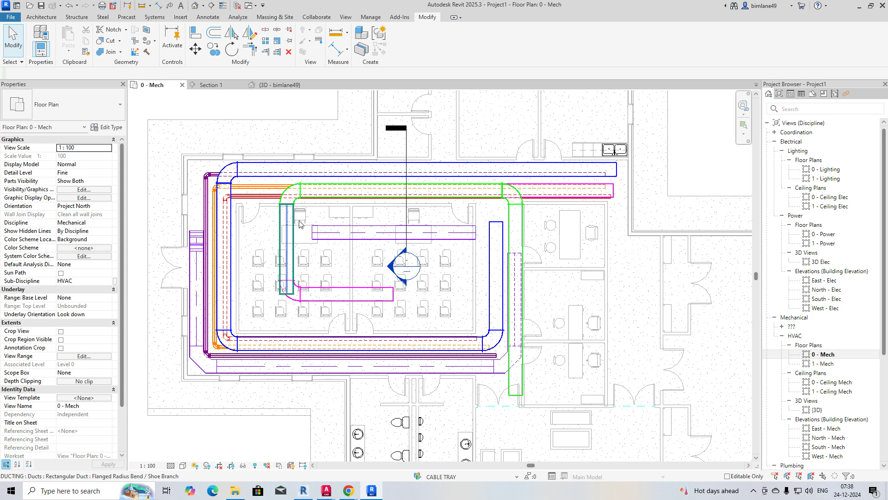
middle_drag(426, 303, 408, 273)
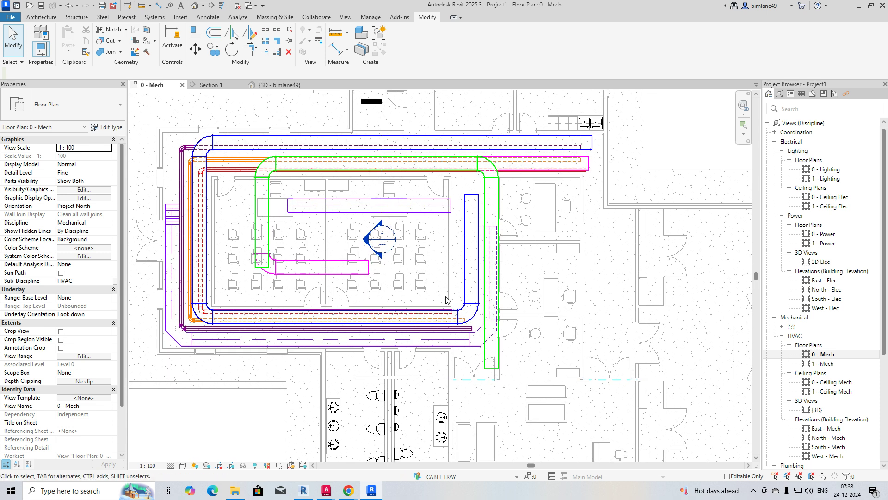
scroll(481, 239, up, 1)
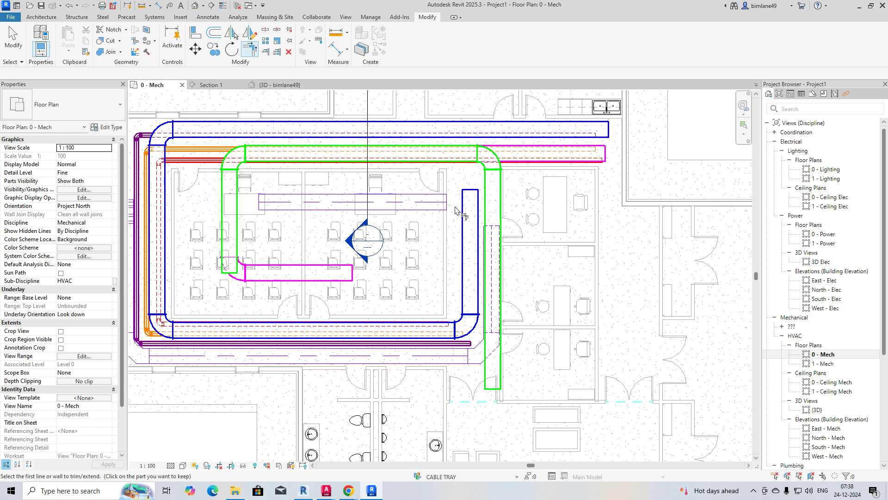
click(441, 207)
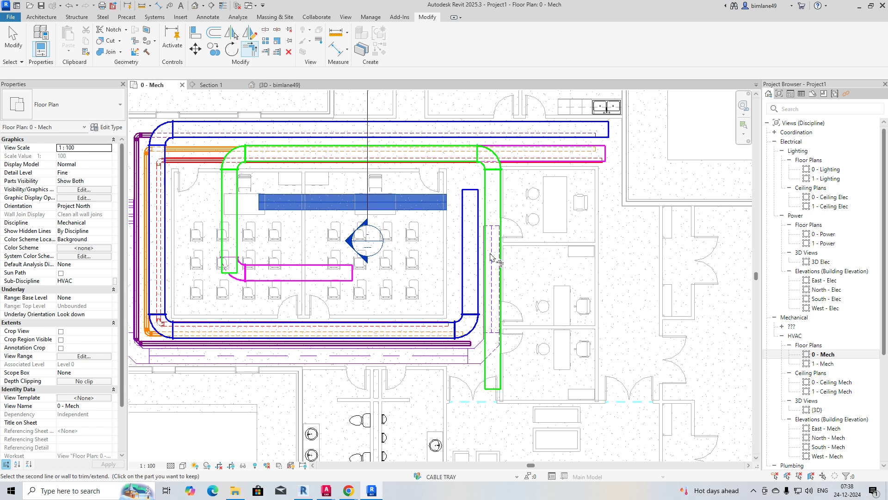
key(Escape)
key(Escape)
Step: Shorten the east corridor cable tray at its north end, and extend the room's cable tray east to the corridor tray's centreline
scroll(483, 243, up, 4)
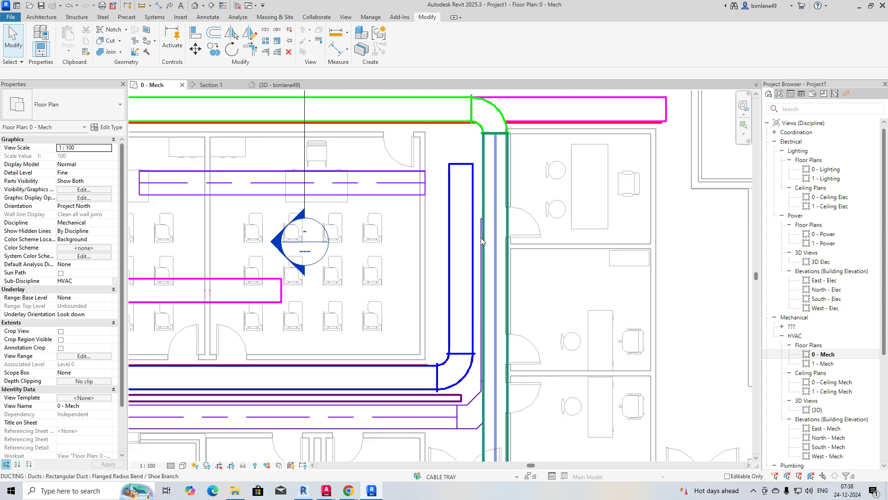
click(481, 238)
drag(494, 217, 495, 238)
key(Escape)
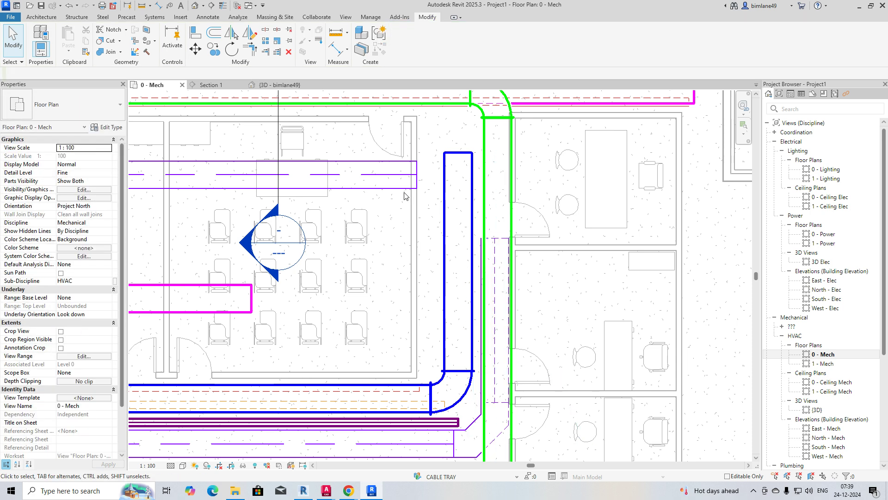
click(412, 185)
drag(416, 175, 495, 174)
Step: Try to draw a cable tray from the extended room tray's end south to the corridor tray's end
right_click(495, 175)
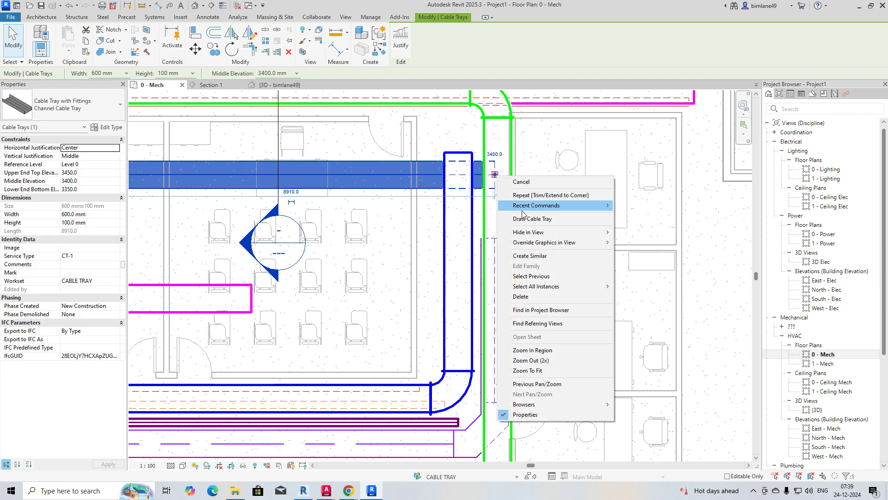
click(523, 219)
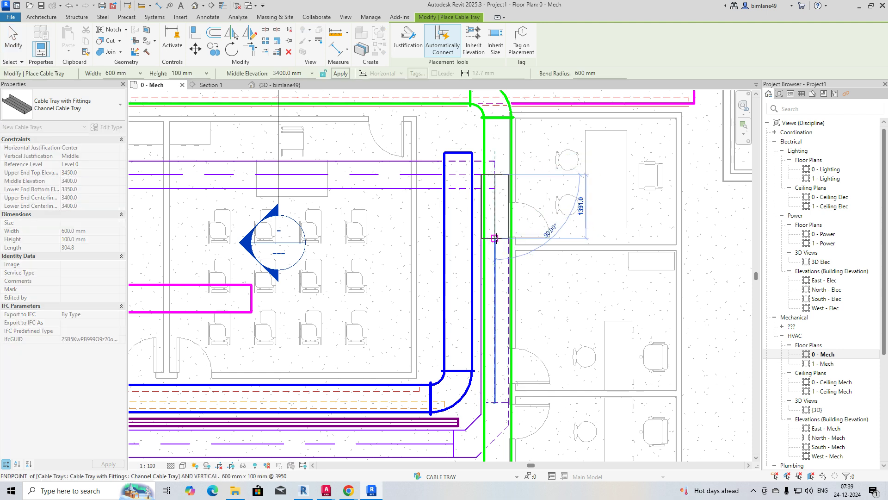
click(498, 242)
key(Escape)
key(Escape)
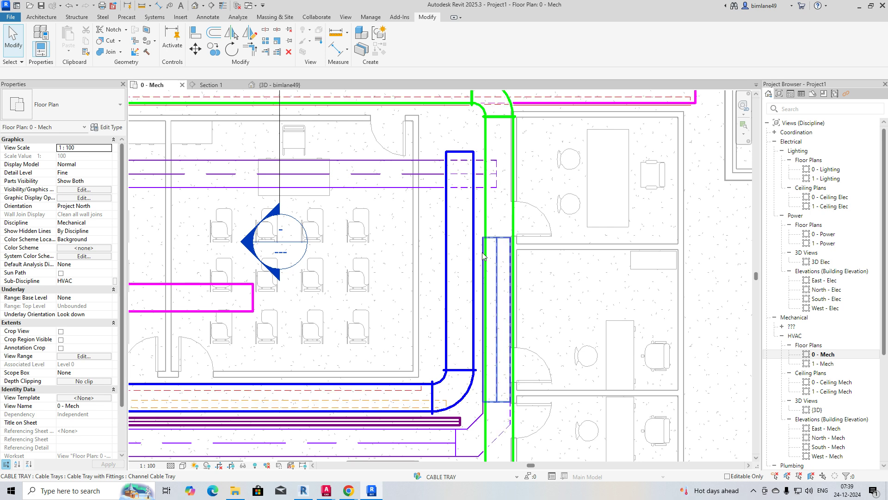
Step: Shorten the east corridor cable tray further at its north end, to a length of about 2800 mm
click(497, 240)
drag(496, 240, 497, 274)
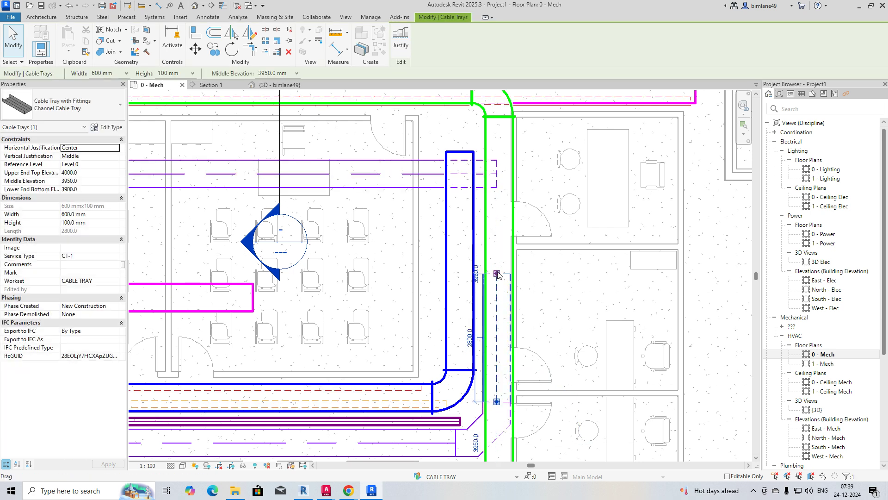
click(500, 178)
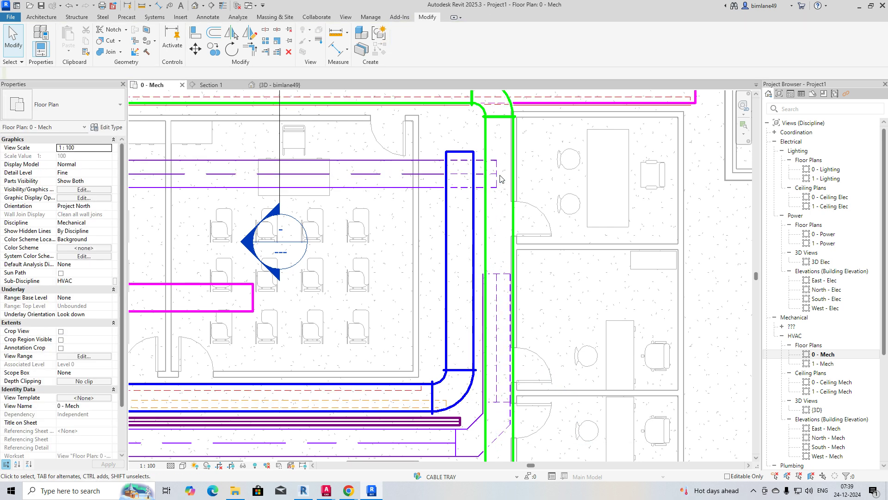
Step: Try again to connect the room tray to the shortened corridor tray with a new 3400 mm elevation cable tray
click(472, 181)
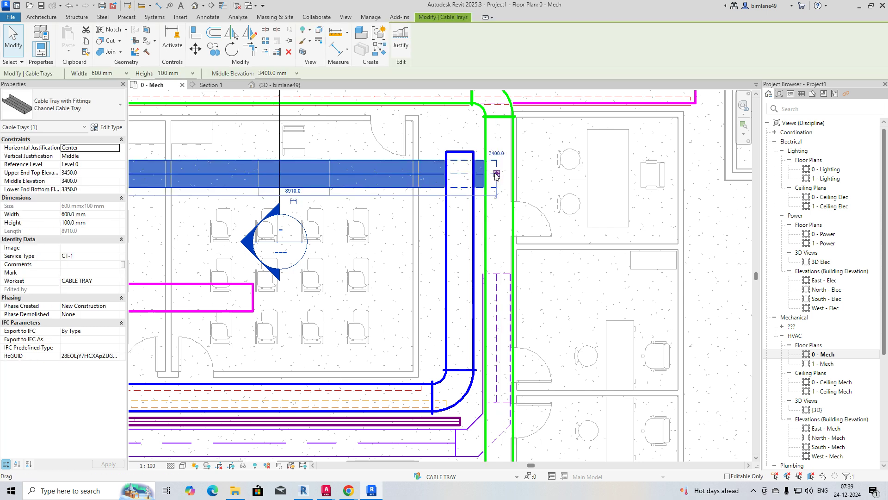
right_click(496, 175)
click(532, 219)
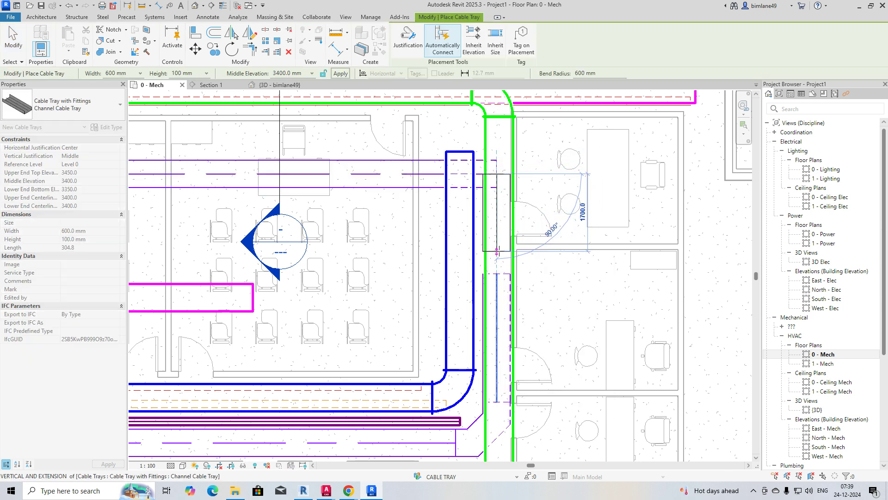
click(496, 273)
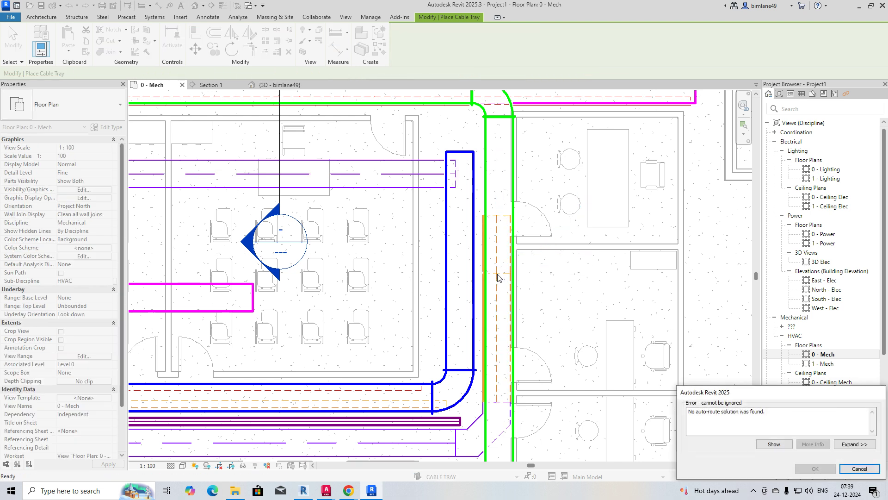
key(Escape)
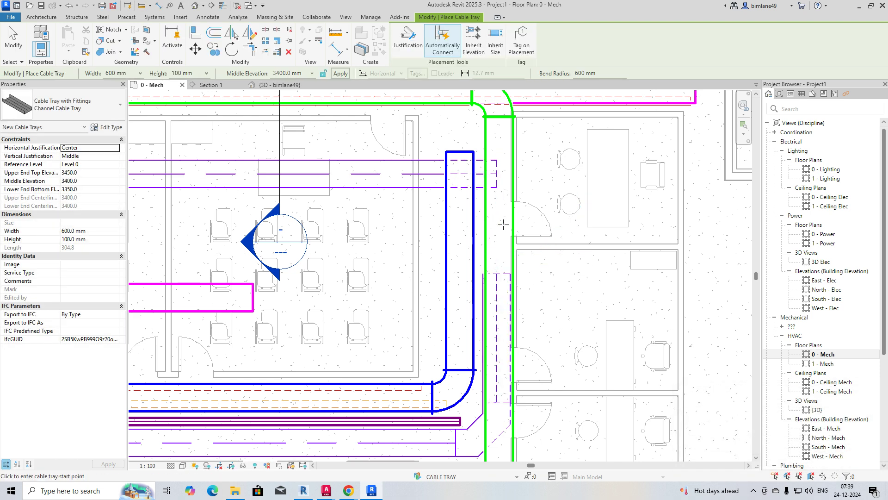
Step: Draw a 600 x 100 mm cable tray at 3400 mm from the room tray's end south, stopping short of the corridor tray
click(496, 174)
click(497, 237)
key(Escape)
key(Escape)
scroll(468, 233, down, 1)
middle_drag(473, 261, 472, 232)
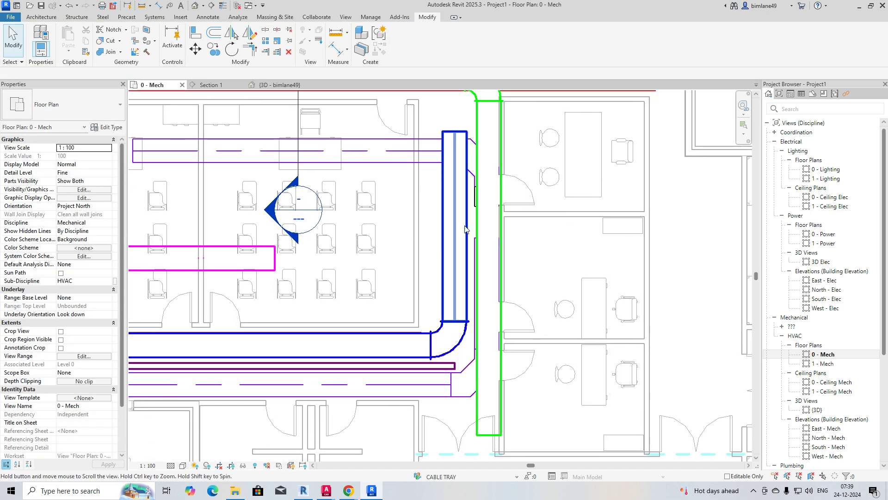
Step: Set the service type of the room's connected cable tray run, fittings included, to CT-1
click(425, 162)
key(Tab)
click(425, 162)
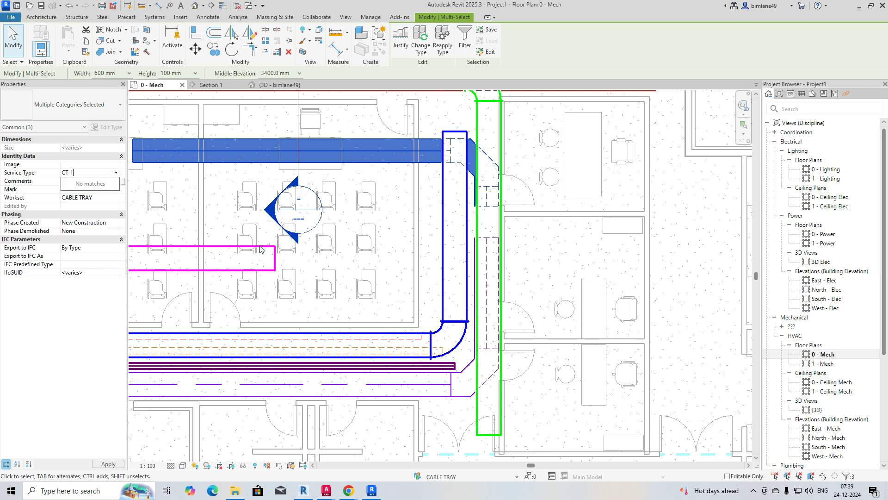
click(383, 262)
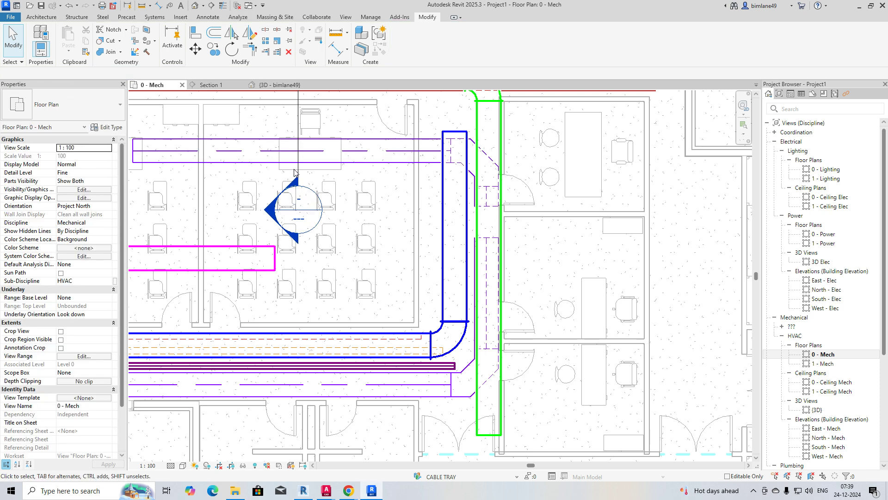
Step: Move the Section 1 line onto the east corridor's cable trays and open its section view
click(298, 119)
drag(298, 119, 486, 245)
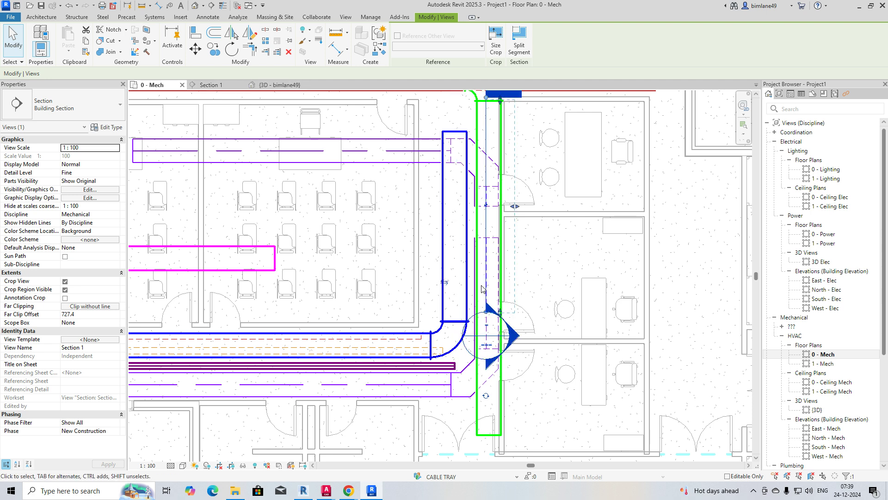
scroll(480, 263, up, 2)
drag(489, 224, 472, 236)
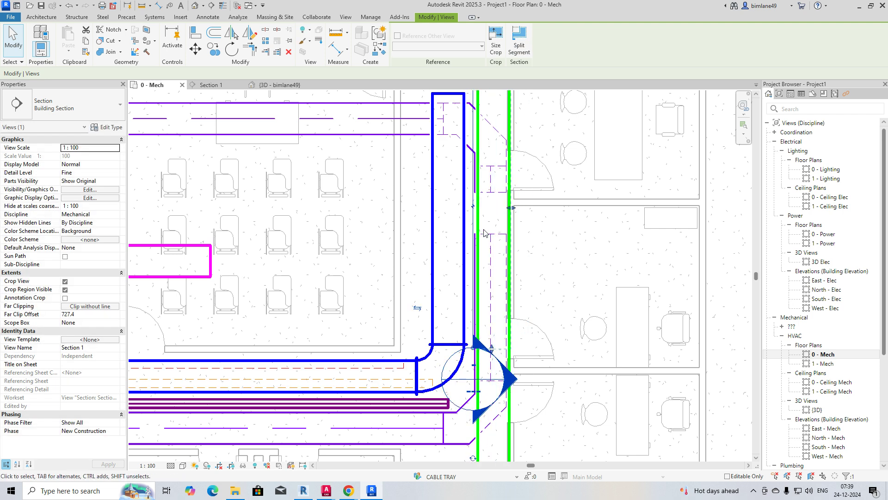
right_click(472, 214)
click(493, 264)
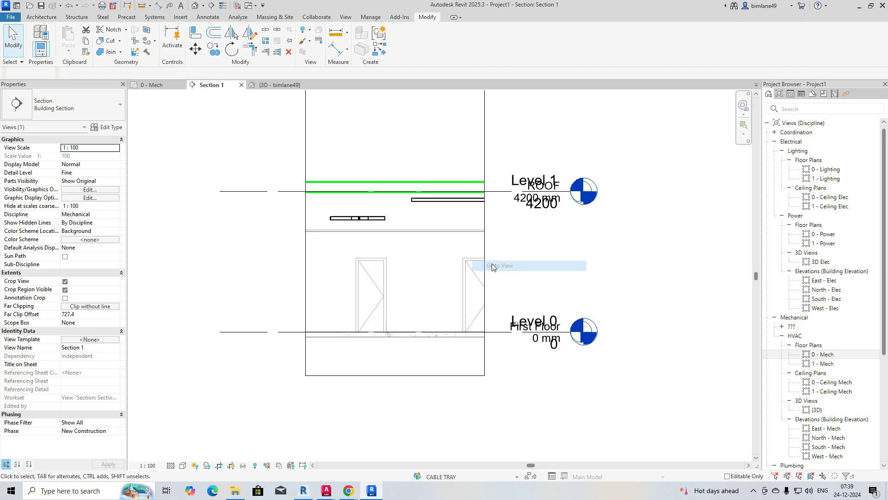
Step: Extend the 3400 mm elevation cable tray to a length of 900 mm and pull back the facing end of the higher tray
scroll(379, 225, up, 3)
click(377, 225)
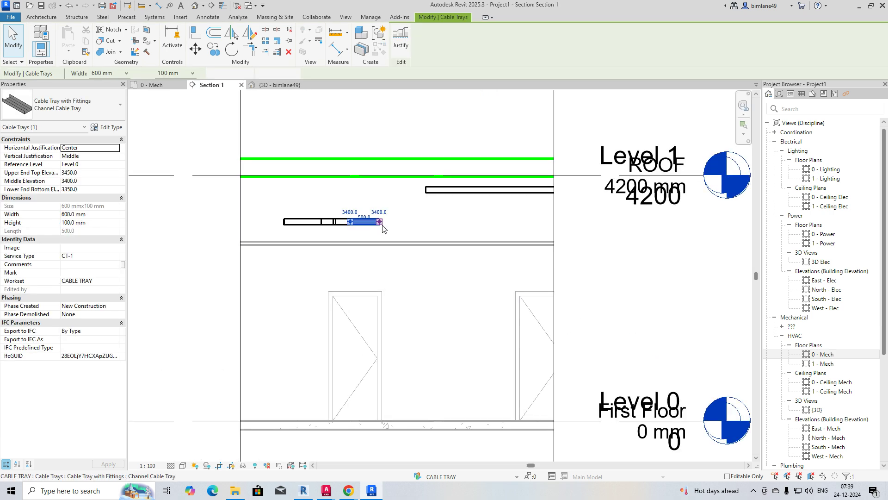
scroll(378, 224, up, 1)
drag(380, 222, 410, 221)
click(447, 190)
click(443, 183)
drag(440, 179, 481, 178)
key(Escape)
Step: Draw a sloped 600 x 100 mm CT-1 cable tray from the lower tray's end up to 3950 mm and join it to the higher tray
click(409, 222)
right_click(409, 222)
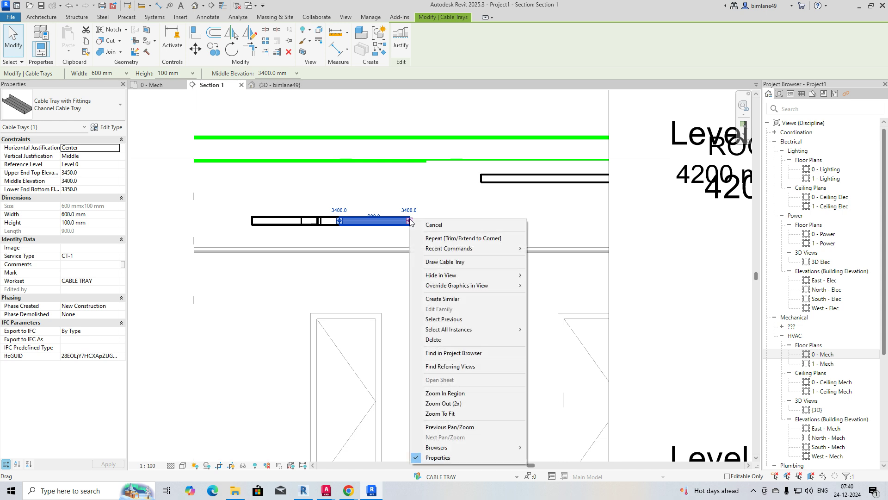
click(442, 299)
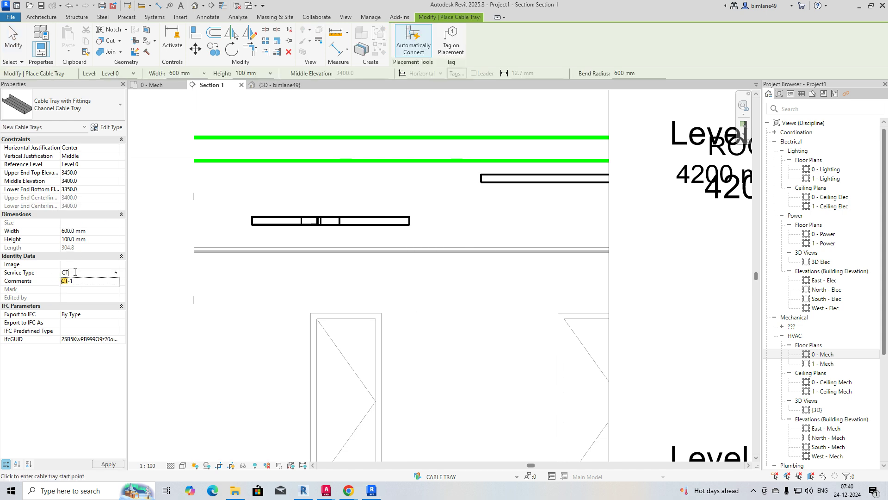
click(409, 221)
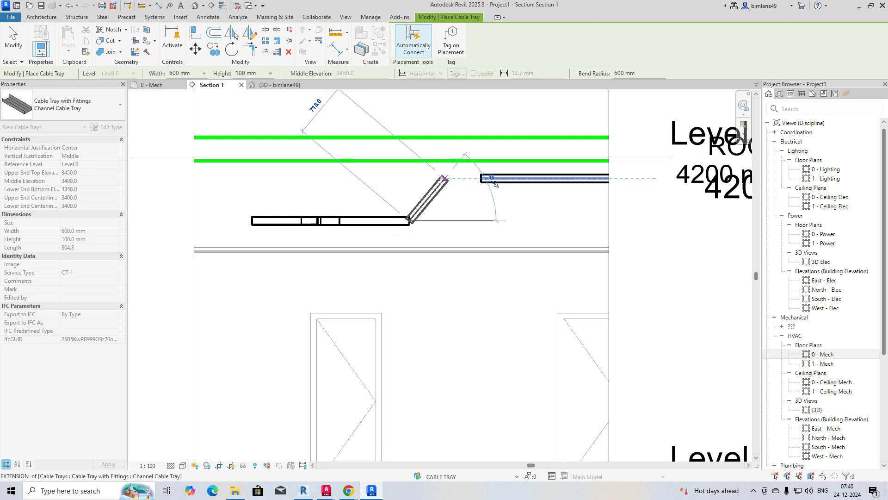
click(450, 177)
key(Escape)
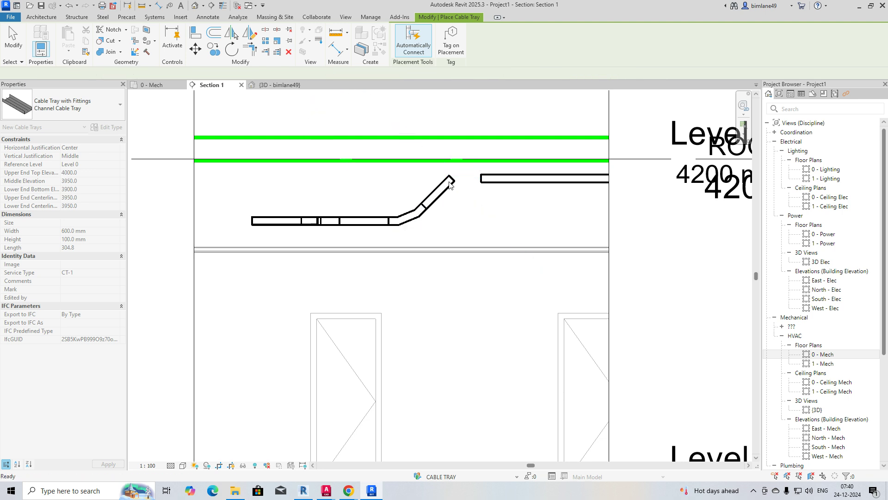
key(Escape)
click(445, 195)
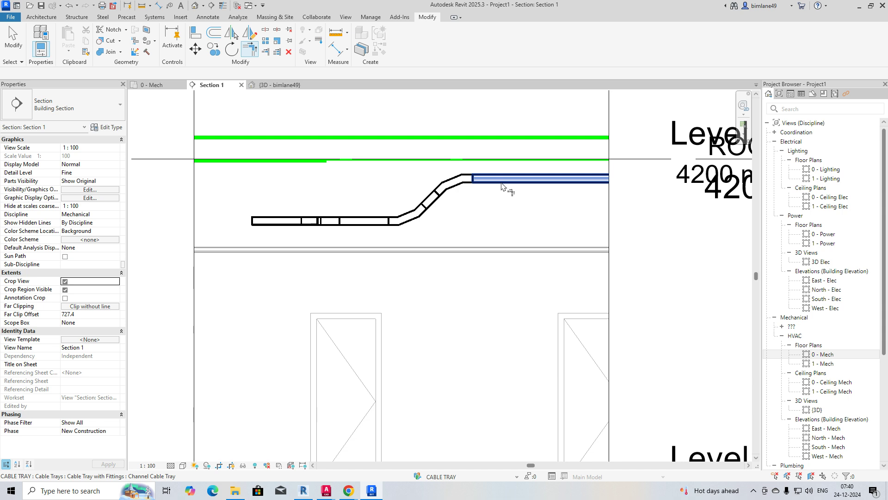
Step: Select the joined cable tray run in the section and show it in a section-boxed 3D view
scroll(401, 202, down, 2)
drag(195, 142, 549, 283)
click(304, 52)
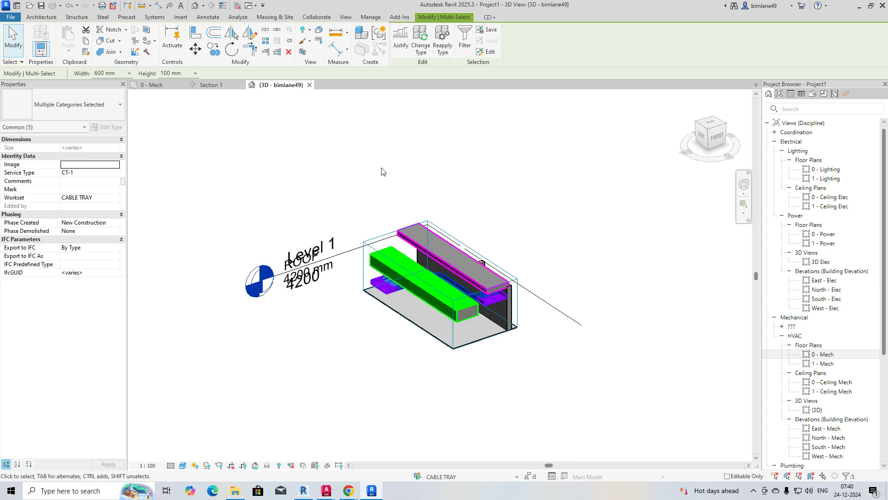
shift+middle_drag(428, 262, 561, 359)
click(561, 359)
Step: Enlarge the section box on all sides until it encloses the ducts, cable trays and pipes of all the corridors
click(481, 318)
drag(440, 259, 440, 190)
drag(468, 260, 517, 341)
shift+middle_drag(518, 341, 592, 282)
shift+middle_drag(431, 353, 517, 303)
drag(540, 255, 651, 209)
shift+middle_drag(577, 303, 543, 297)
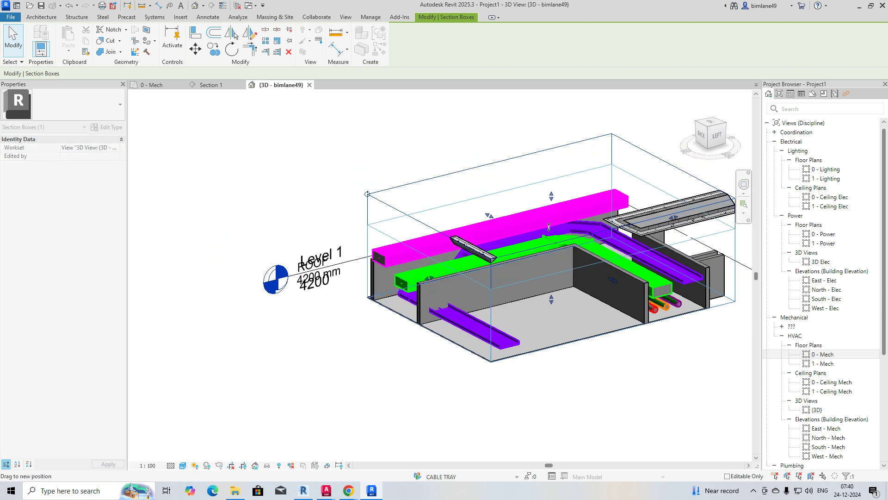
drag(548, 227, 548, 227)
scroll(498, 303, down, 1)
middle_drag(498, 304, 425, 265)
shift+middle_drag(505, 253, 679, 376)
scroll(596, 346, down, 1)
middle_drag(579, 346, 470, 329)
drag(500, 290, 629, 395)
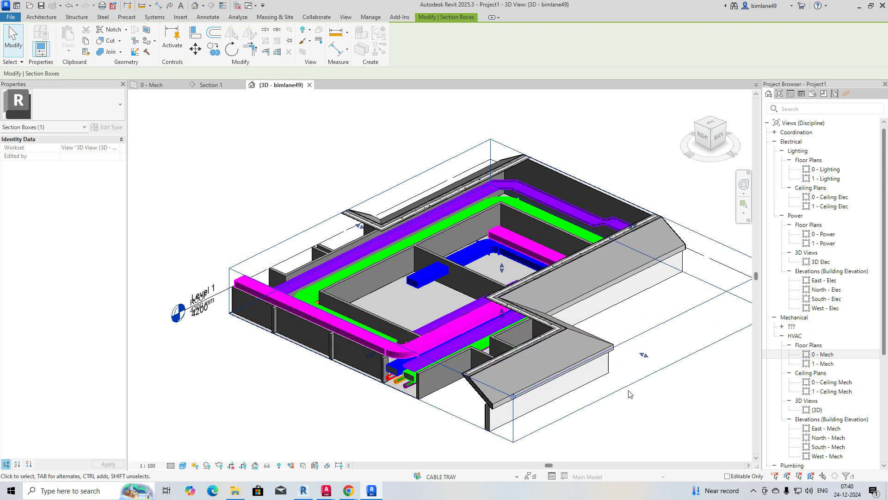
Step: Examine the duct, cable tray and pipe loop from several sides and in the front view
shift+middle_drag(565, 398, 495, 347)
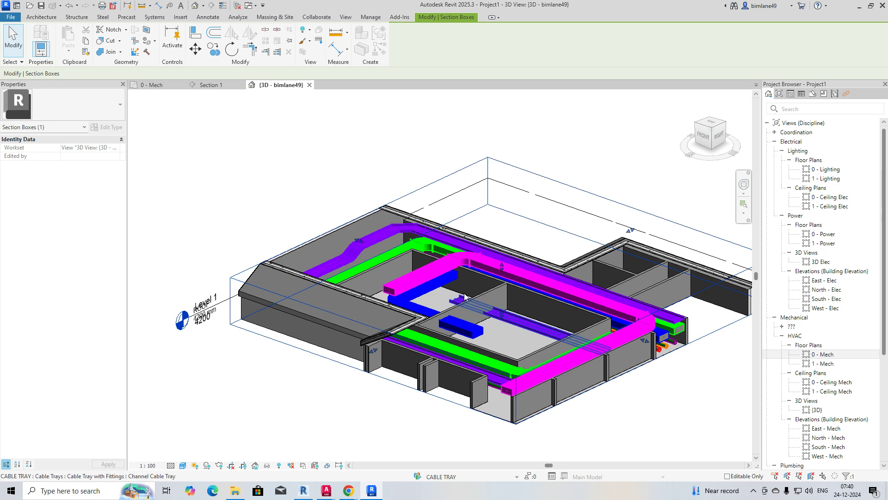
shift+middle_drag(464, 297, 478, 254)
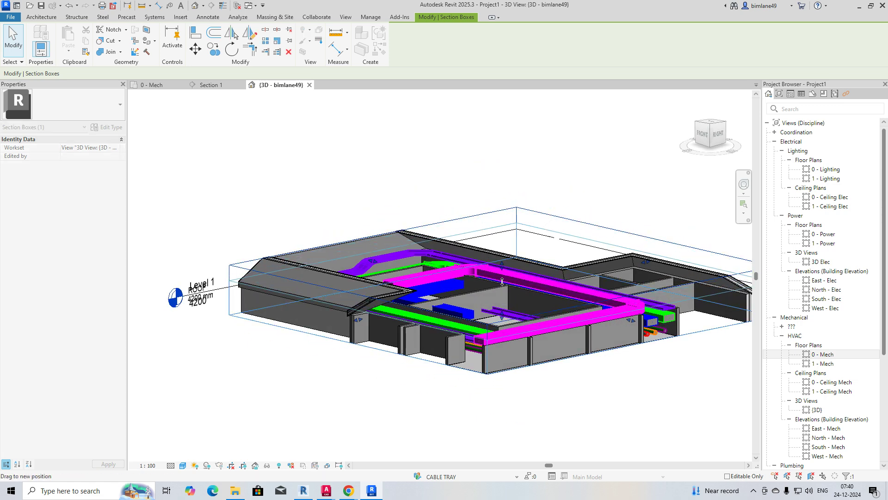
shift+middle_drag(502, 280, 604, 289)
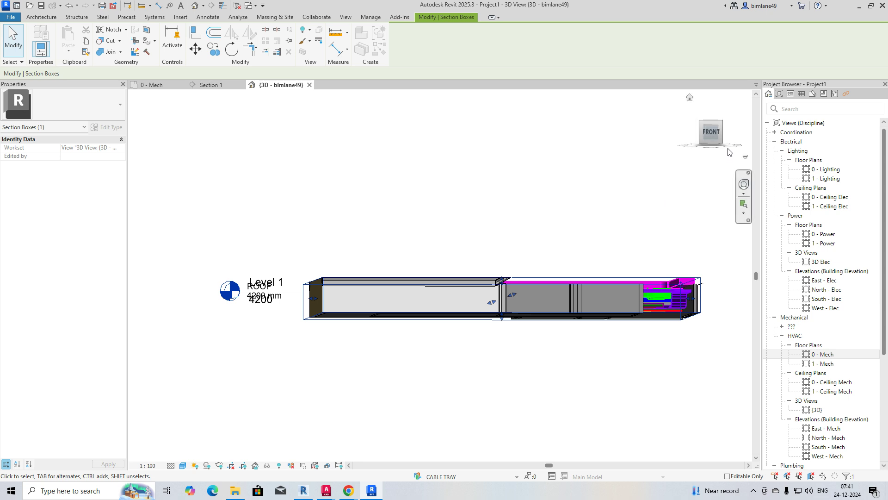
click(718, 137)
click(668, 267)
shift+middle_drag(667, 267, 640, 295)
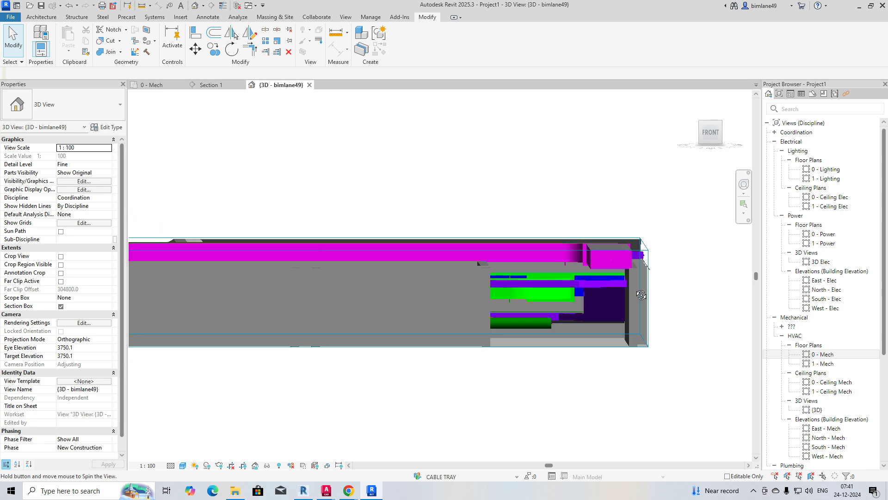
click(711, 141)
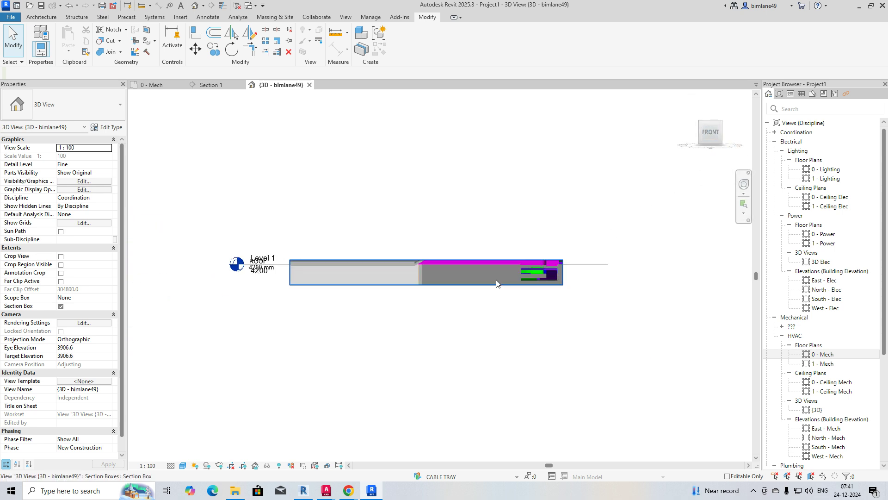
Step: Check the elevations of the exhaust air duct and the cable tray bend at the corridor corner
scroll(559, 266, up, 2)
click(555, 273)
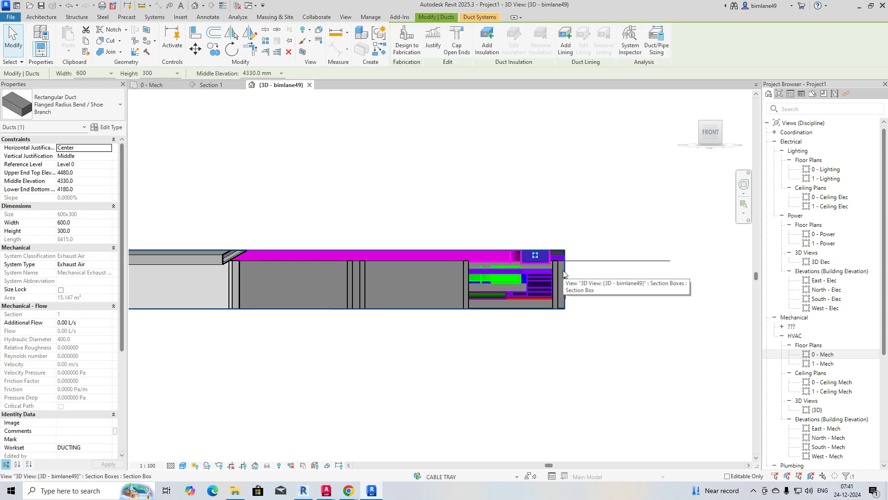
key(Escape)
scroll(551, 273, up, 2)
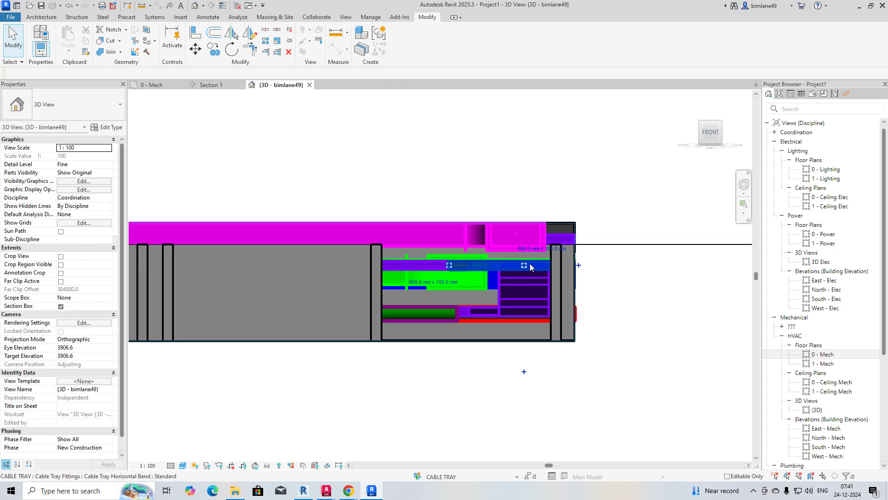
click(530, 264)
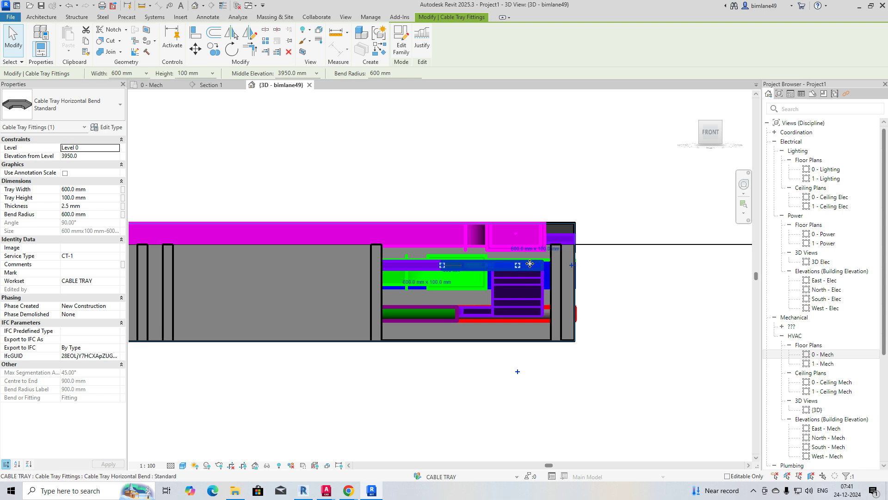
shift+middle_drag(530, 263, 620, 365)
scroll(596, 377, down, 2)
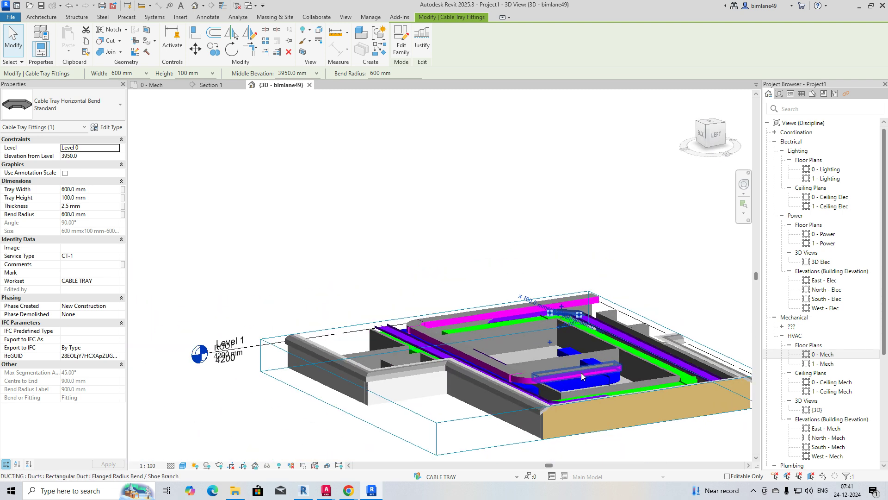
middle_drag(581, 390, 528, 313)
scroll(529, 313, down, 1)
key(Escape)
Step: Pull the section box faces inward to cut away the outer walls and expose the corridor trays, ducts and pipes
click(470, 331)
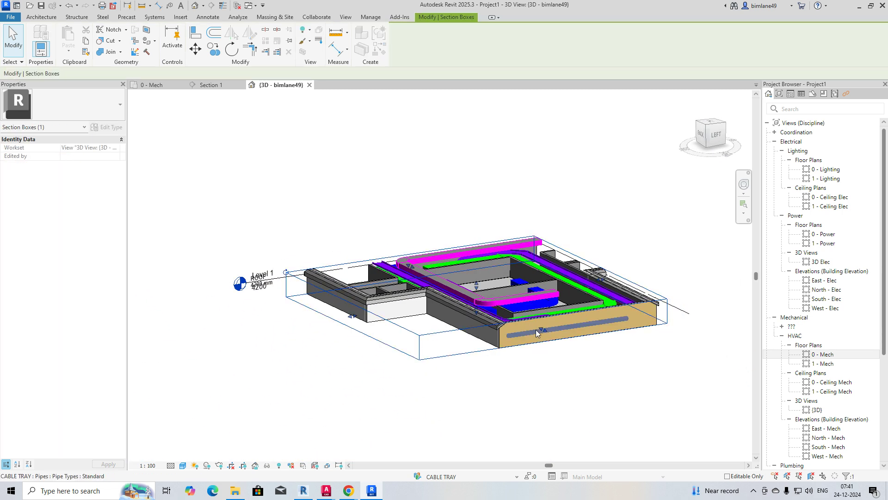
drag(541, 328, 433, 327)
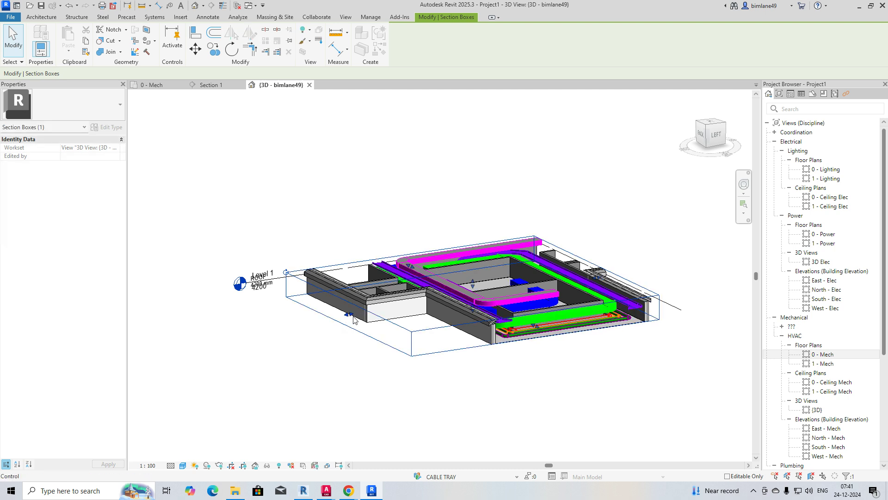
drag(353, 317, 386, 314)
drag(440, 310, 440, 310)
shift+middle_drag(517, 321, 489, 394)
scroll(410, 339, up, 3)
scroll(402, 347, down, 8)
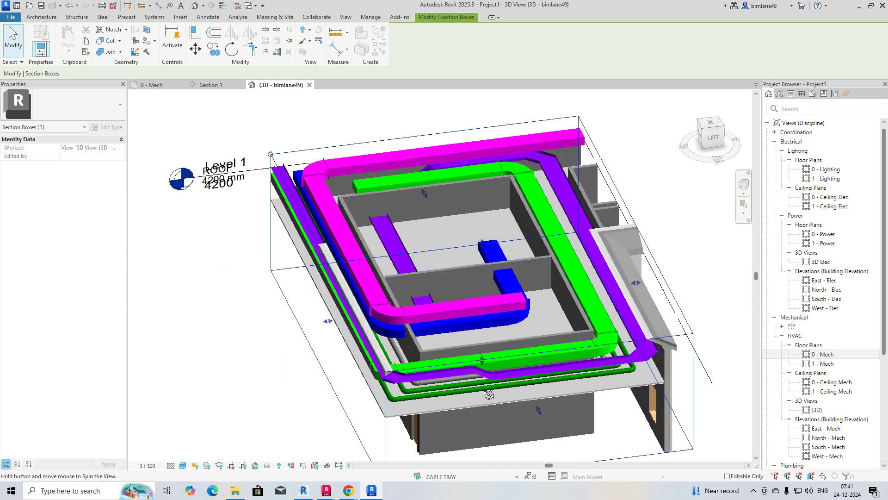
Step: Return to the 0 - Mech floor plan
click(165, 87)
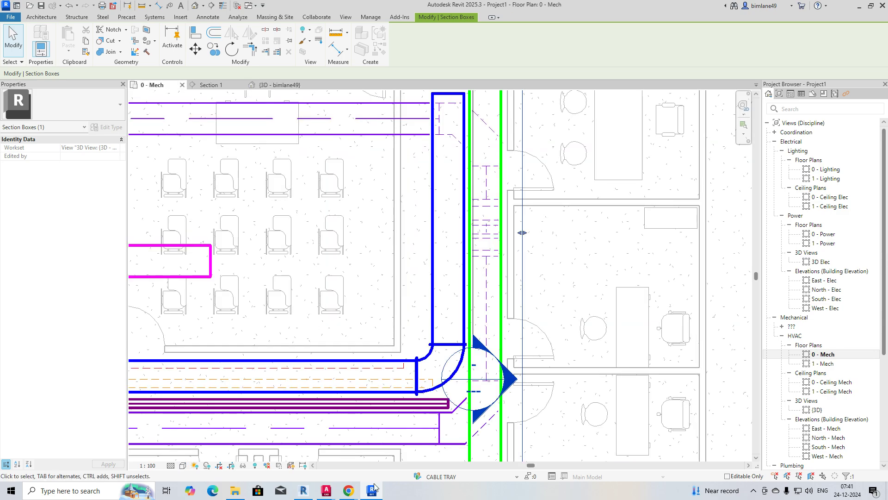
mouse_move(351, 497)
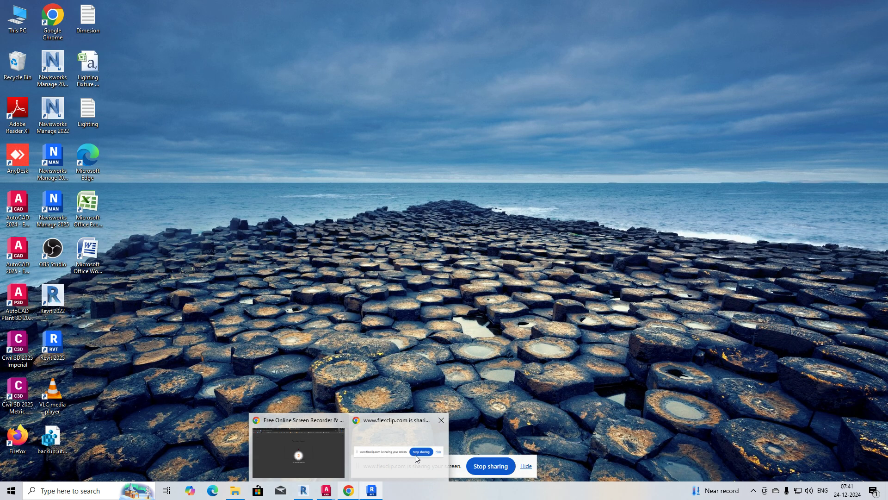